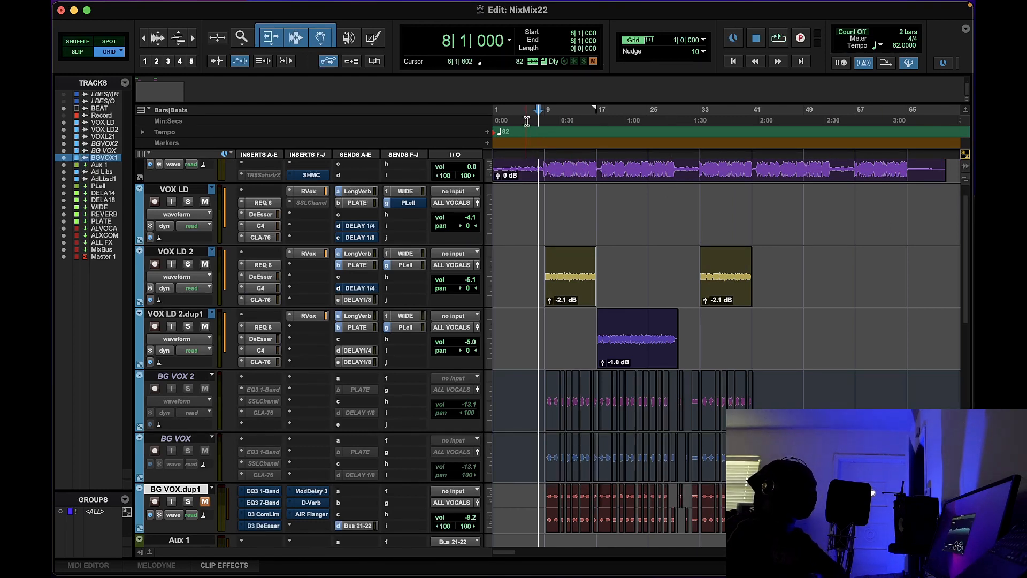
Play the mix from bar 6 to audition it and stop playback.
{"action": "left_click", "coordinate": [776, 39]}
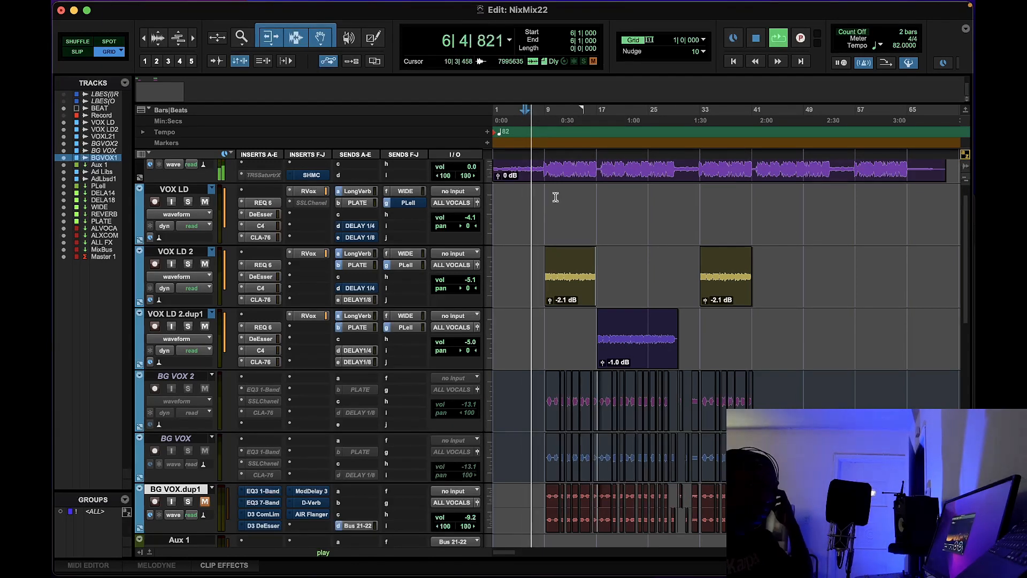
{"action": "mouse_move", "coordinate": [964, 252]}
{"action": "left_mouse_down"}
{"action": "mouse_move", "coordinate": [971, 333]}
{"action": "mouse_move", "coordinate": [971, 251]}
{"action": "mouse_move", "coordinate": [972, 277]}
{"action": "mouse_move", "coordinate": [969, 259]}
{"action": "left_mouse_up"}
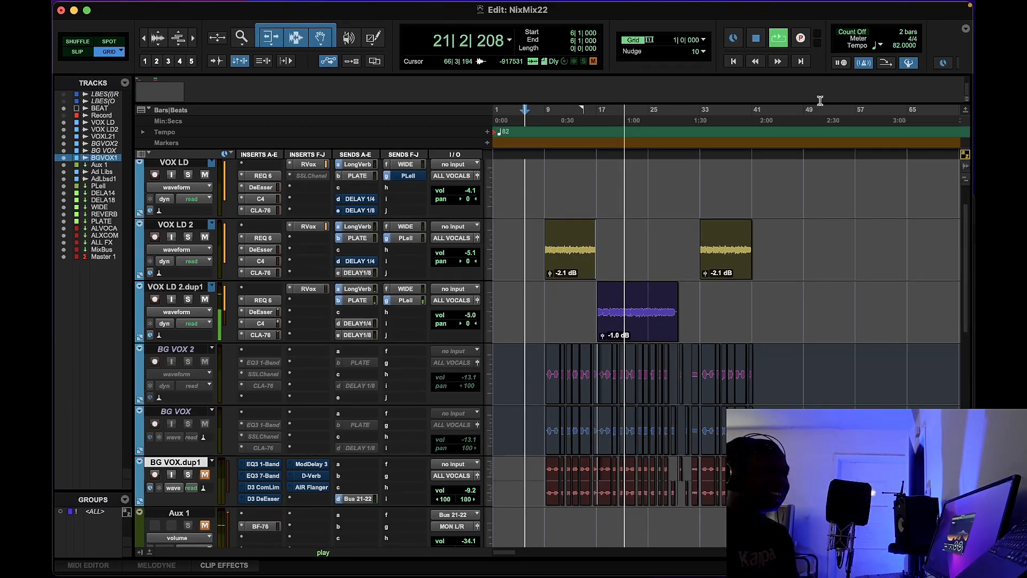
{"action": "left_click", "coordinate": [770, 37]}
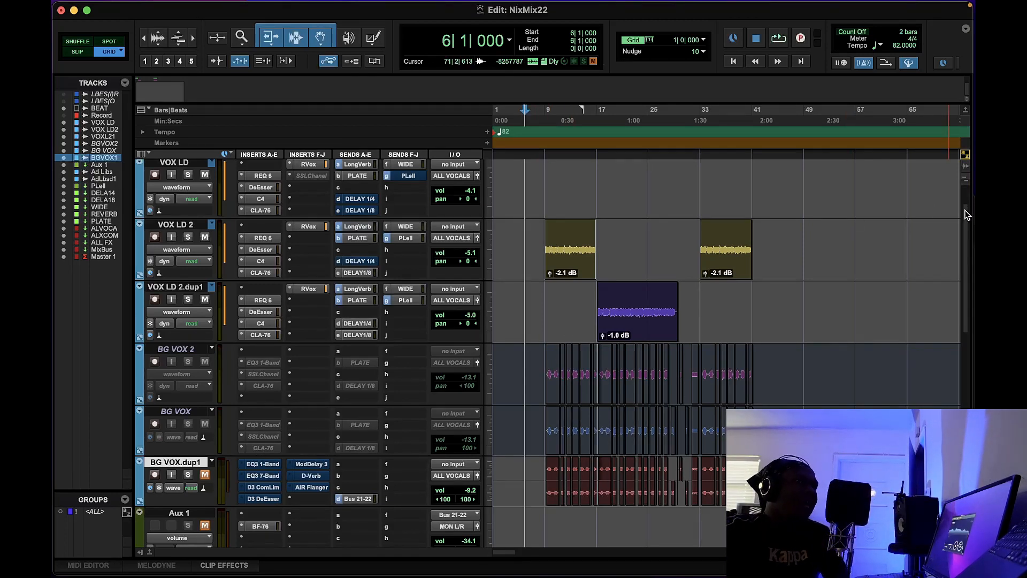
Set the BG VOX.dup1 track volume to -9.1 dB while auditioning from bar 8.
{"action": "scroll", "coordinate": [966, 224], "scroll_direction": "down", "scroll_amount": 4}
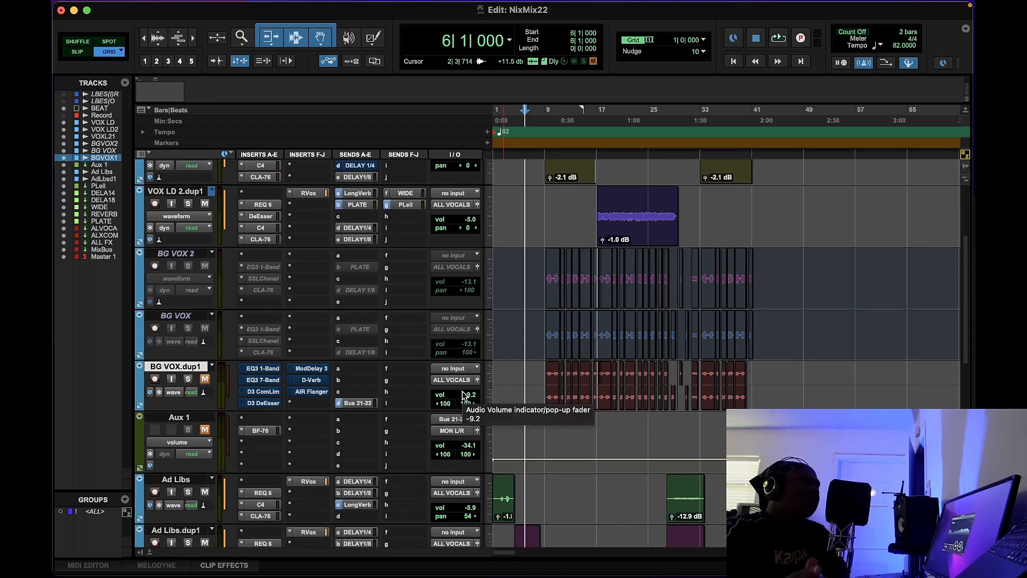
{"action": "mouse_move", "coordinate": [463, 396]}
{"action": "left_mouse_down"}
{"action": "mouse_move", "coordinate": [463, 425]}
{"action": "mouse_move", "coordinate": [466, 376]}
{"action": "mouse_move", "coordinate": [472, 392]}
{"action": "left_mouse_up"}
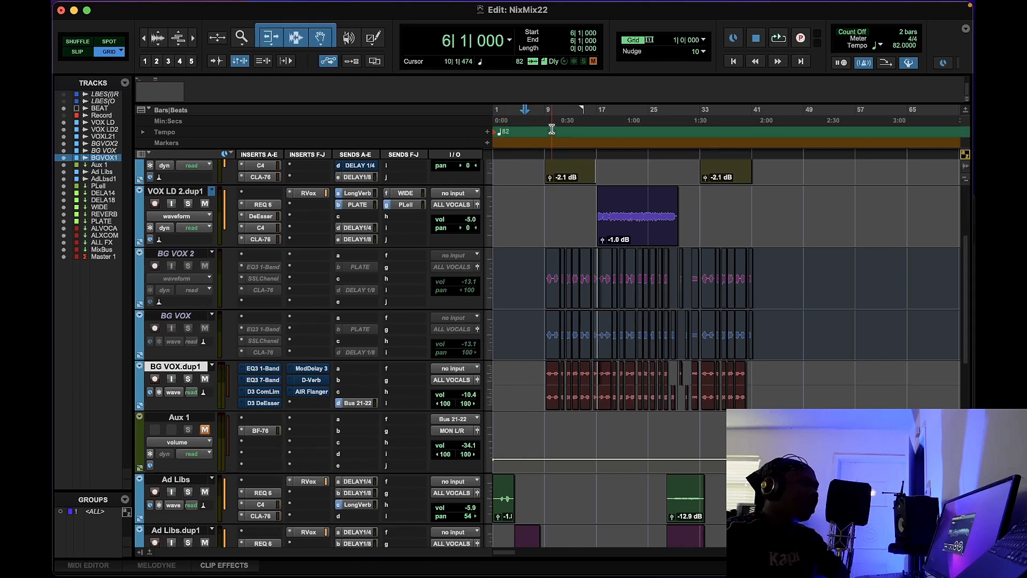
{"action": "left_click", "coordinate": [539, 112]}
{"action": "left_click", "coordinate": [779, 39]}
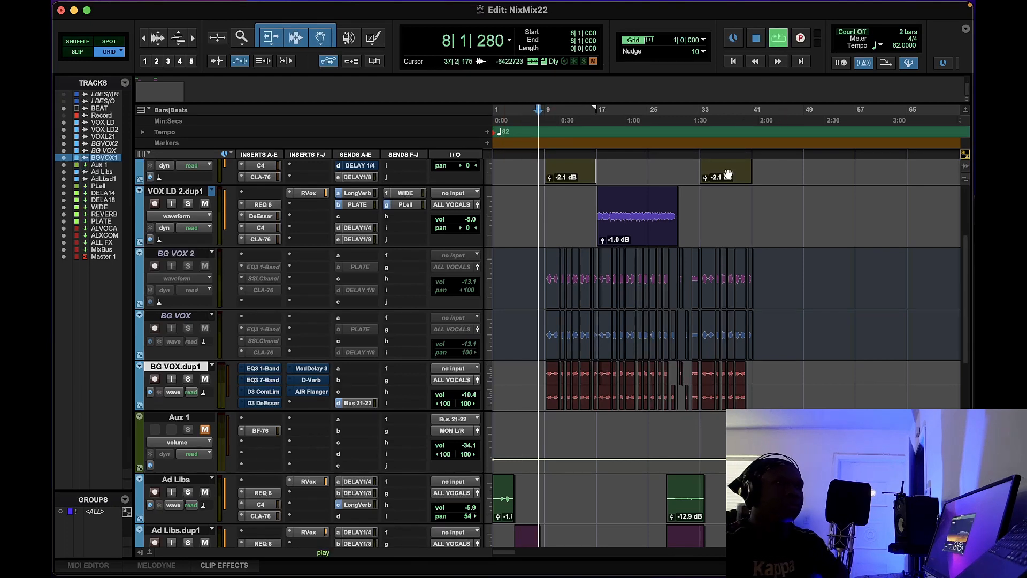
{"action": "mouse_move", "coordinate": [459, 397]}
{"action": "left_mouse_down"}
{"action": "mouse_move", "coordinate": [459, 413]}
{"action": "mouse_move", "coordinate": [459, 389]}
{"action": "mouse_move", "coordinate": [461, 398]}
{"action": "left_mouse_up"}
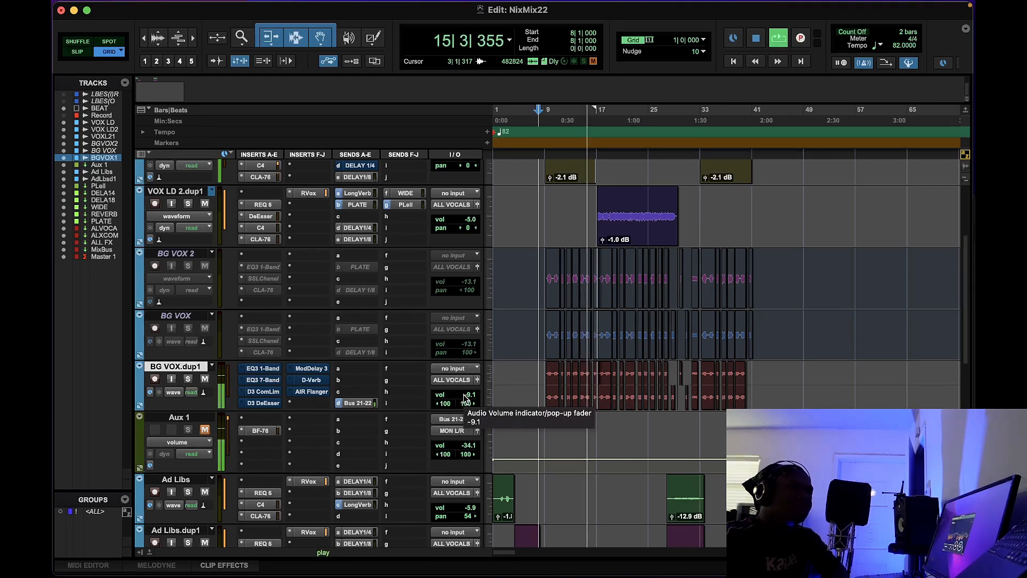
{"action": "left_click", "coordinate": [755, 40]}
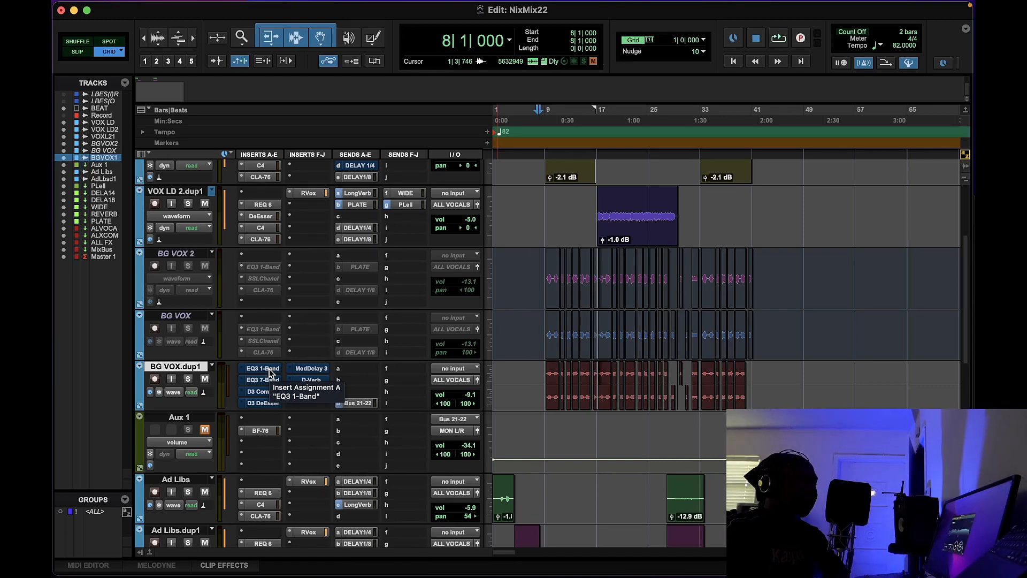
During playback, activate BG VOX.dup1's EQ3 1-Band as a 12 dB/oct high-pass at about 490 Hz and compare it with bypass.
{"action": "left_click", "coordinate": [778, 45]}
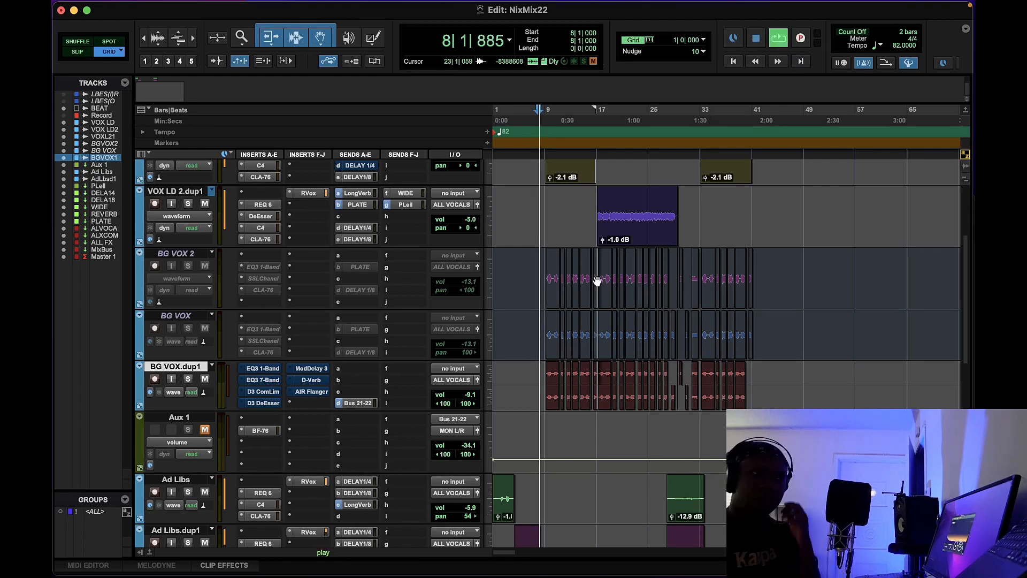
{"action": "left_click", "coordinate": [264, 369]}
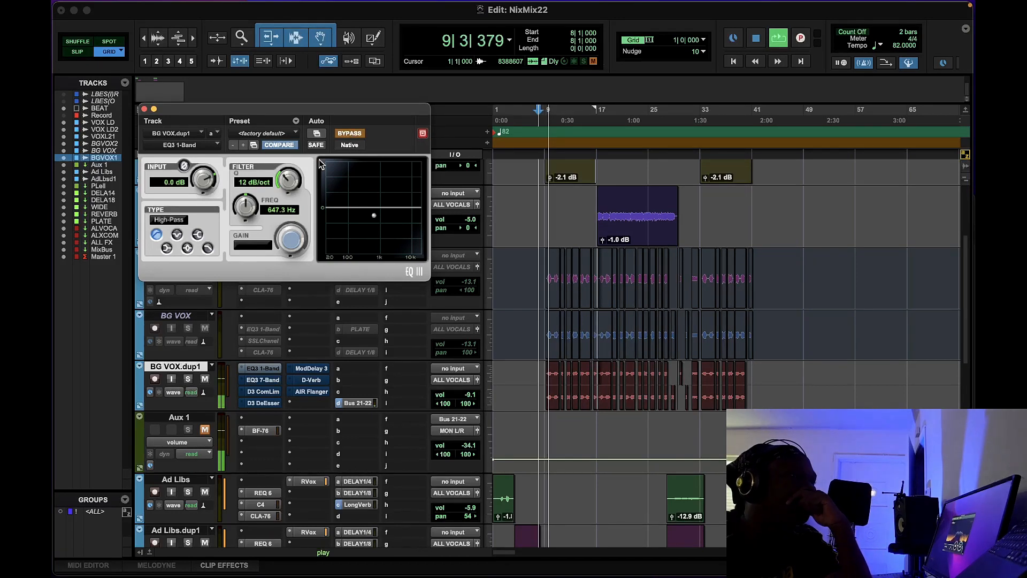
{"action": "left_click", "coordinate": [266, 143]}
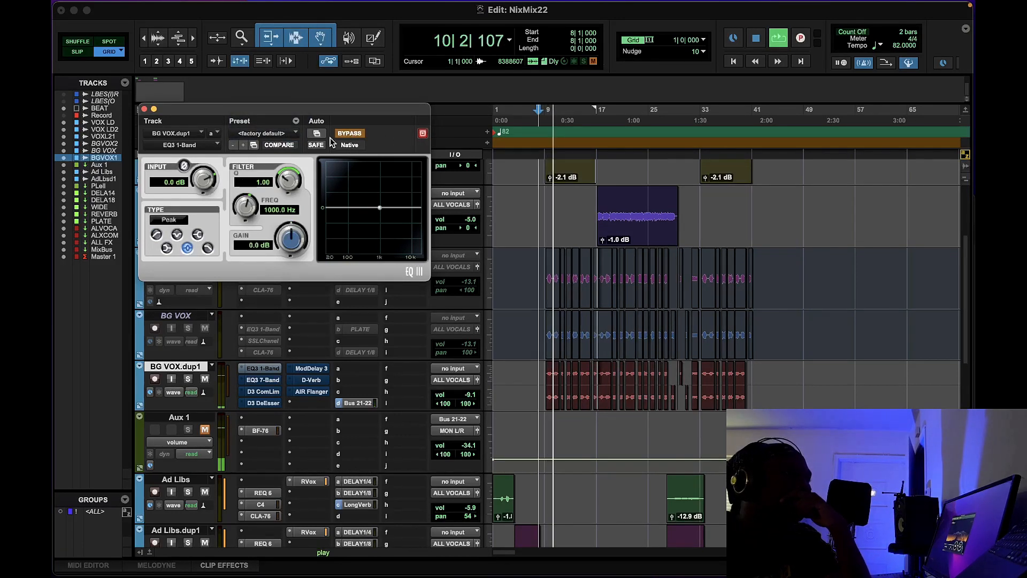
{"action": "left_click", "coordinate": [156, 234]}
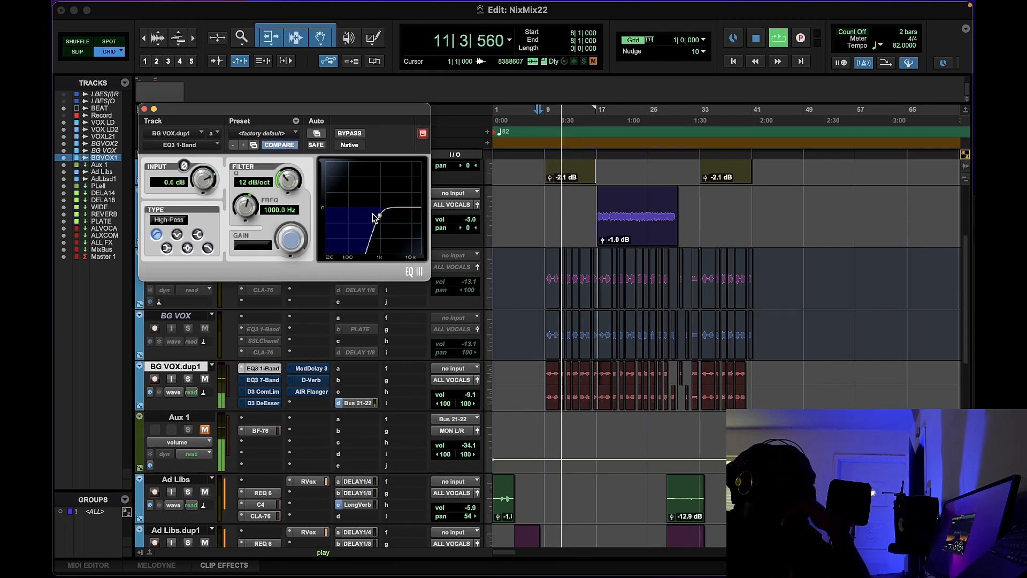
{"action": "mouse_move", "coordinate": [380, 215]}
{"action": "left_mouse_down"}
{"action": "mouse_move", "coordinate": [361, 214]}
{"action": "mouse_move", "coordinate": [372, 216]}
{"action": "left_mouse_up"}
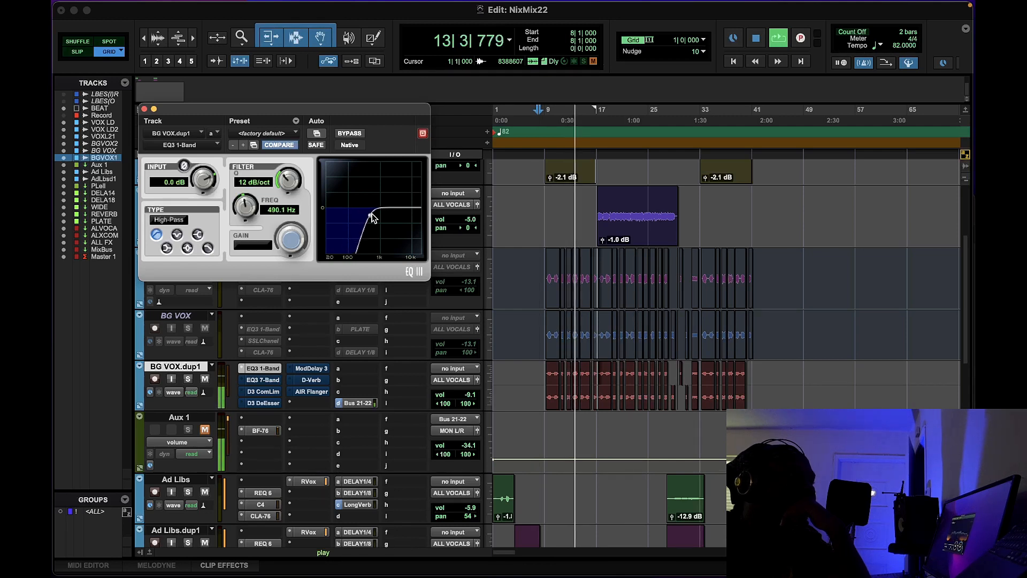
{"action": "left_click", "coordinate": [350, 133]}
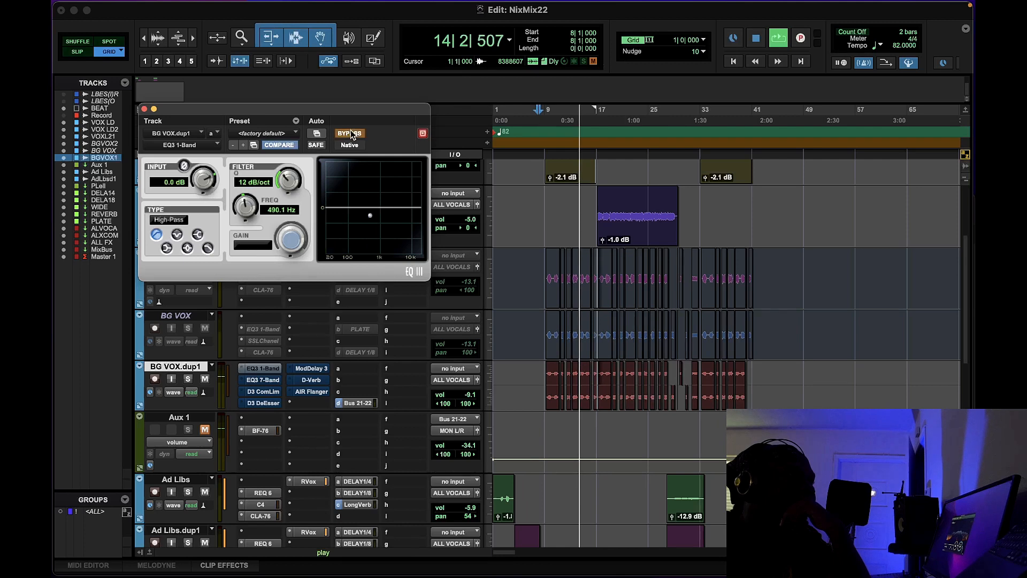
{"action": "left_click", "coordinate": [350, 133]}
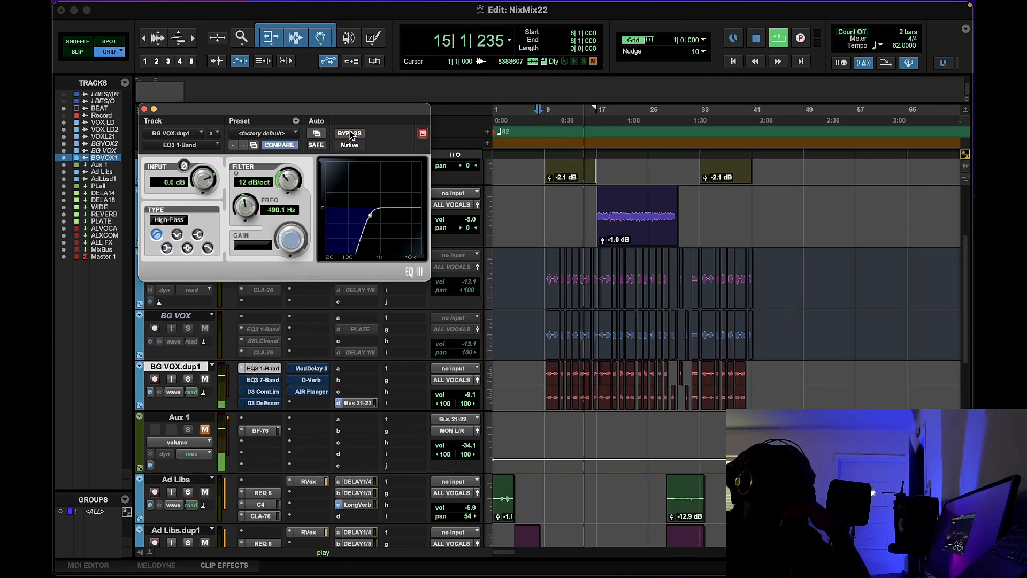
Set the high-pass to 6 dB/oct at about 513 Hz, compare it with bypass, and close the EQ3 1-Band.
{"action": "left_click_drag", "start_coordinate": [294, 184], "coordinate": [296, 213]}
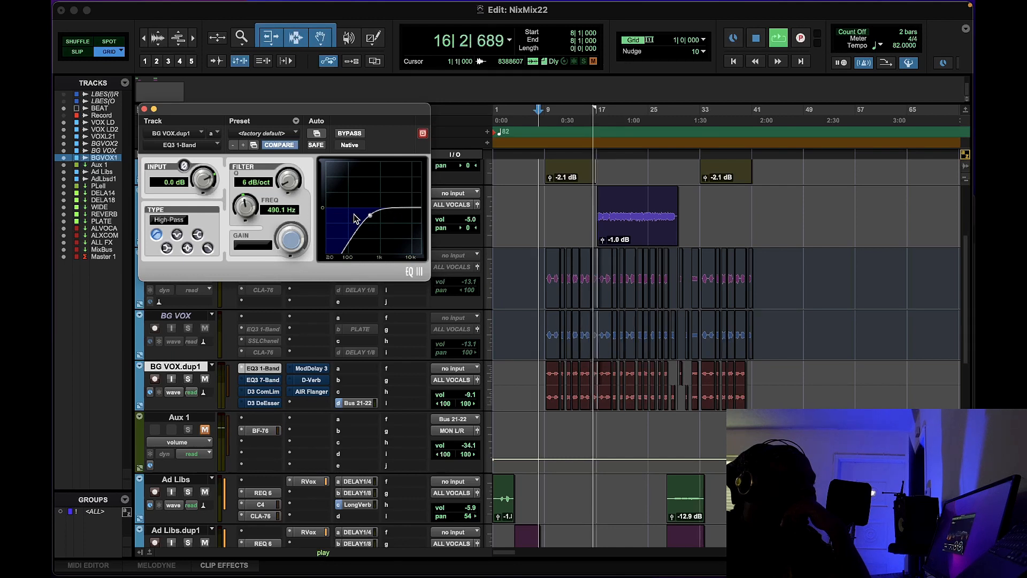
{"action": "left_click_drag", "start_coordinate": [372, 218], "coordinate": [374, 216]}
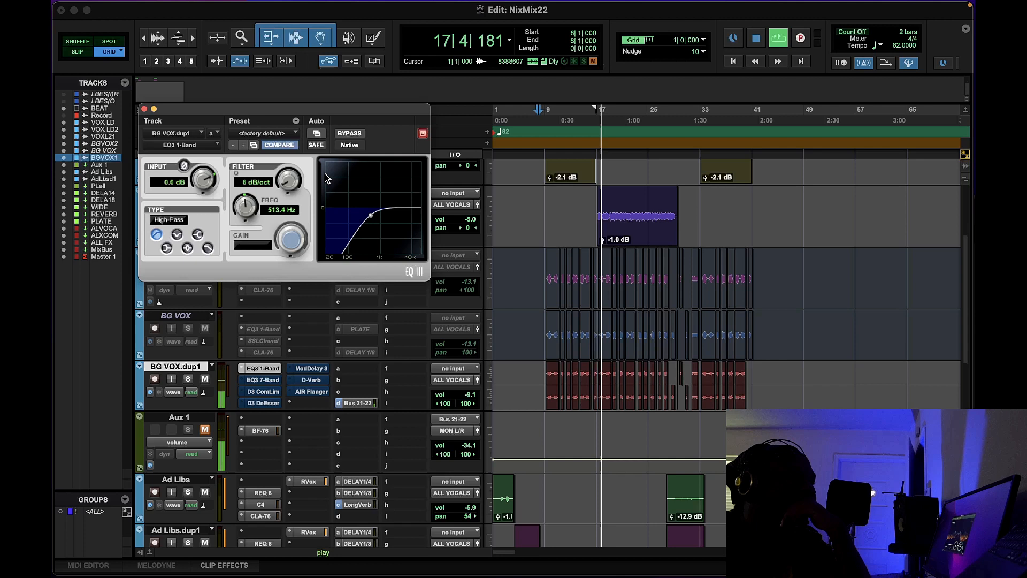
{"action": "left_click", "coordinate": [346, 134]}
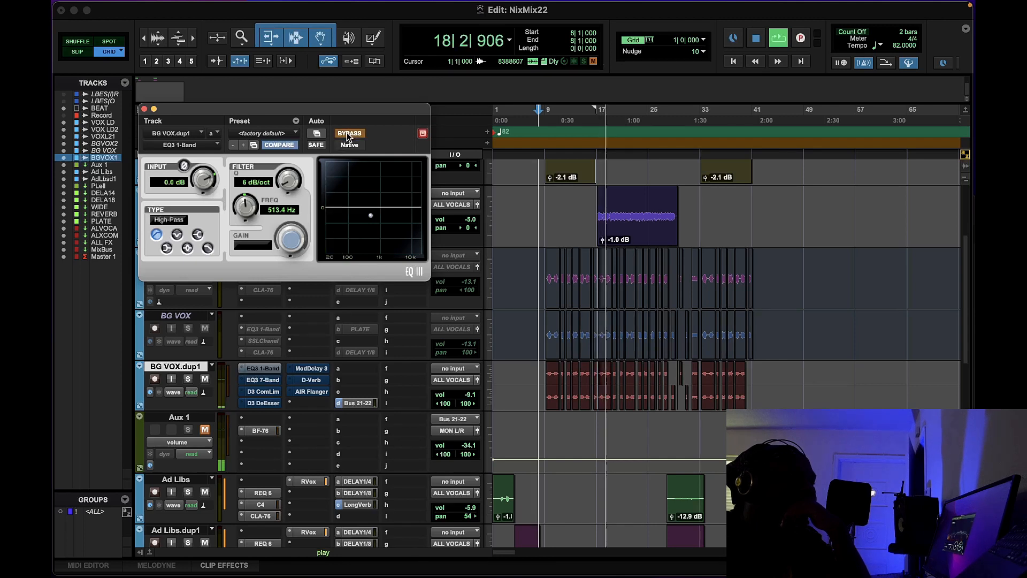
{"action": "left_click", "coordinate": [346, 133]}
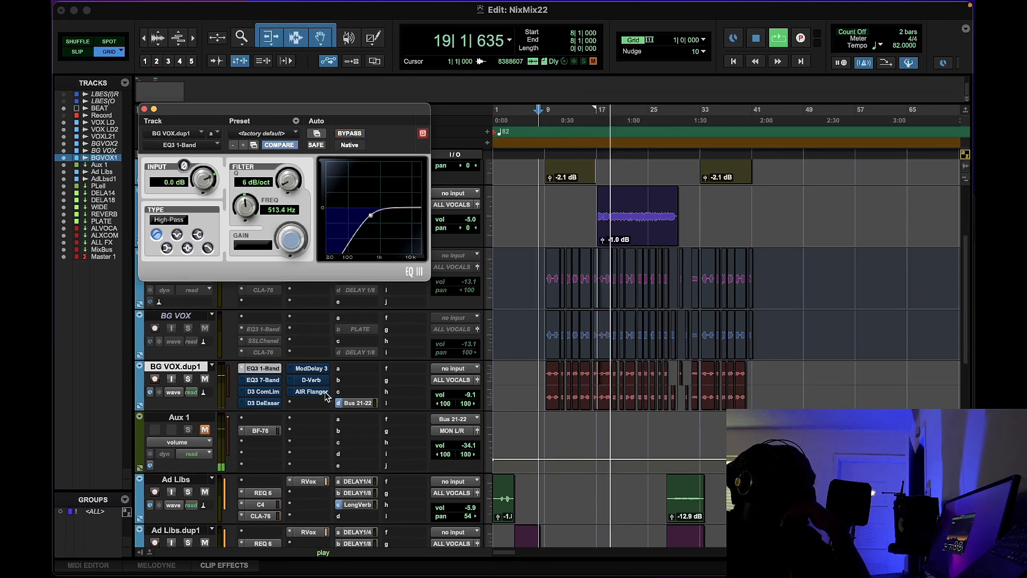
{"action": "left_click", "coordinate": [270, 369]}
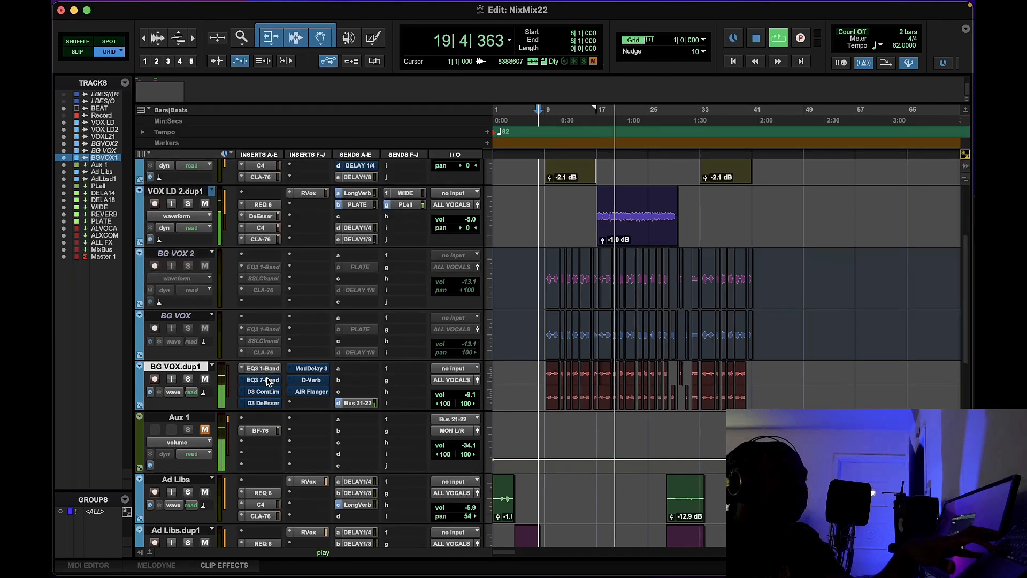
In BG VOX.dup1's EQ3 7-Band, taken out of bypass, enable the high-pass filter and cut the low-mid band 5 dB at about 328.5 Hz.
{"action": "left_click", "coordinate": [267, 378]}
{"action": "left_click", "coordinate": [349, 133]}
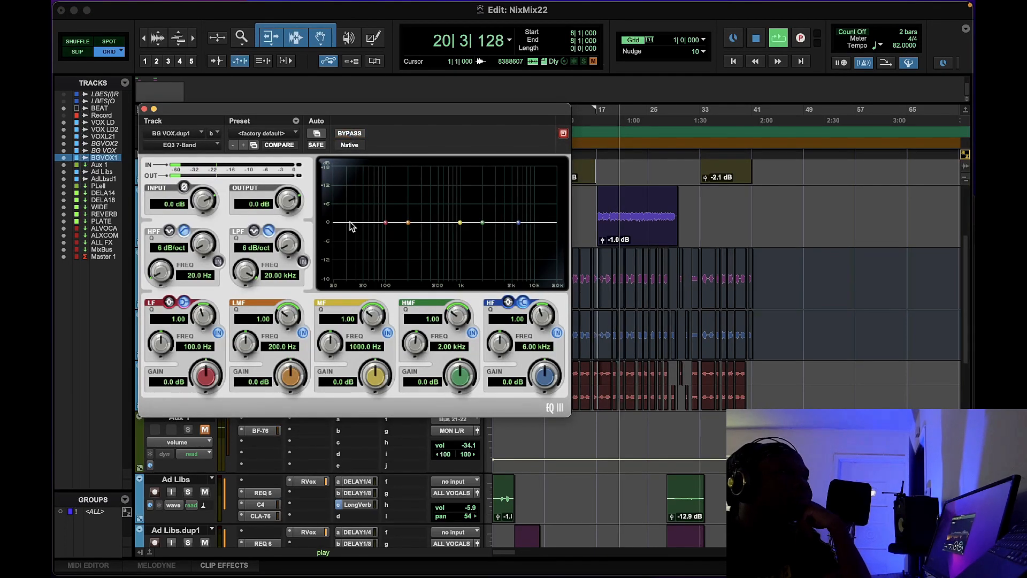
{"action": "left_click", "coordinate": [217, 262]}
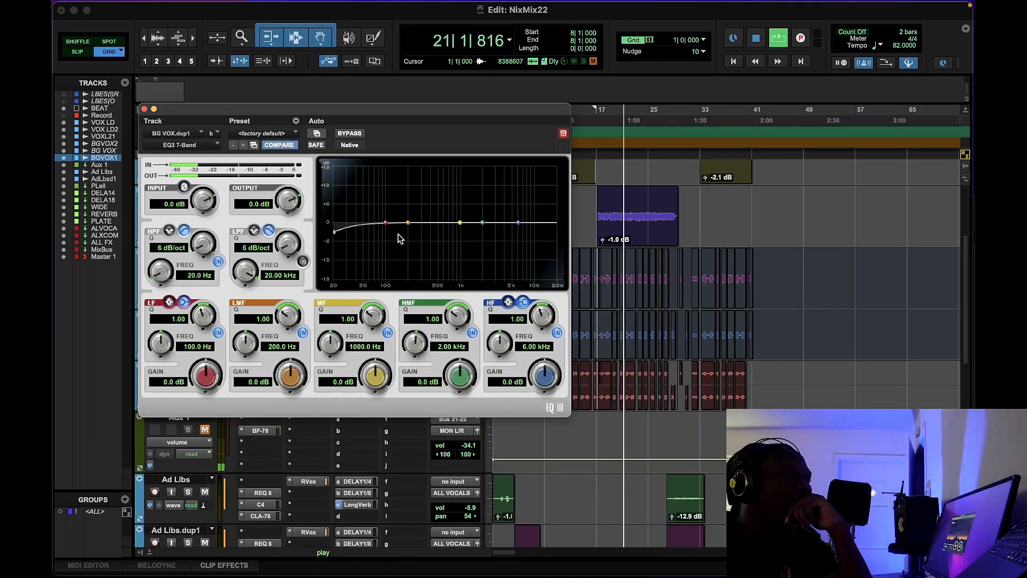
{"action": "left_click_drag", "start_coordinate": [408, 222], "coordinate": [423, 238]}
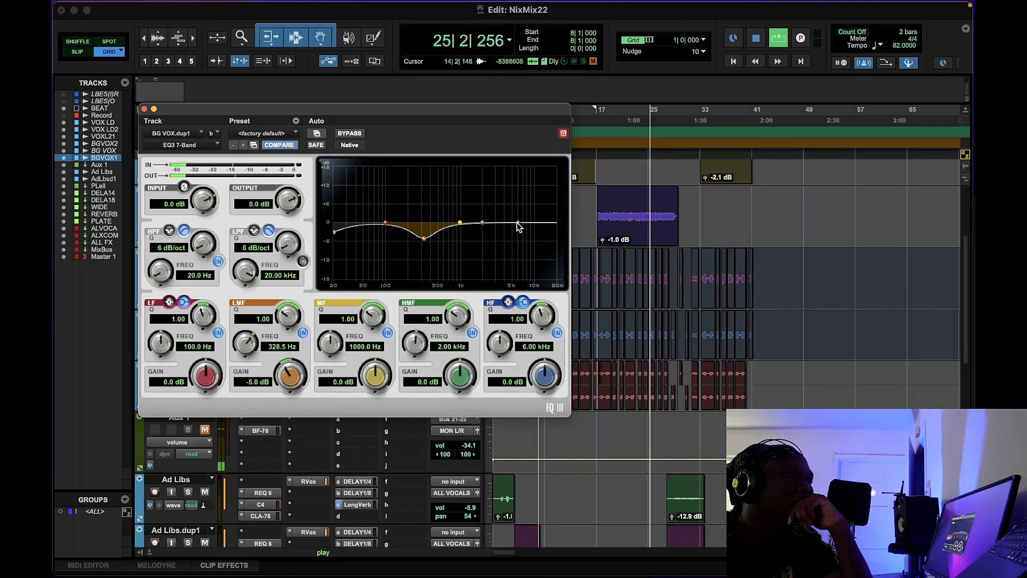
Enable the low-pass filter at 12 dB/oct and boost the high-frequency band about 2.8 dB at 5.19 kHz.
{"action": "left_click", "coordinate": [303, 261]}
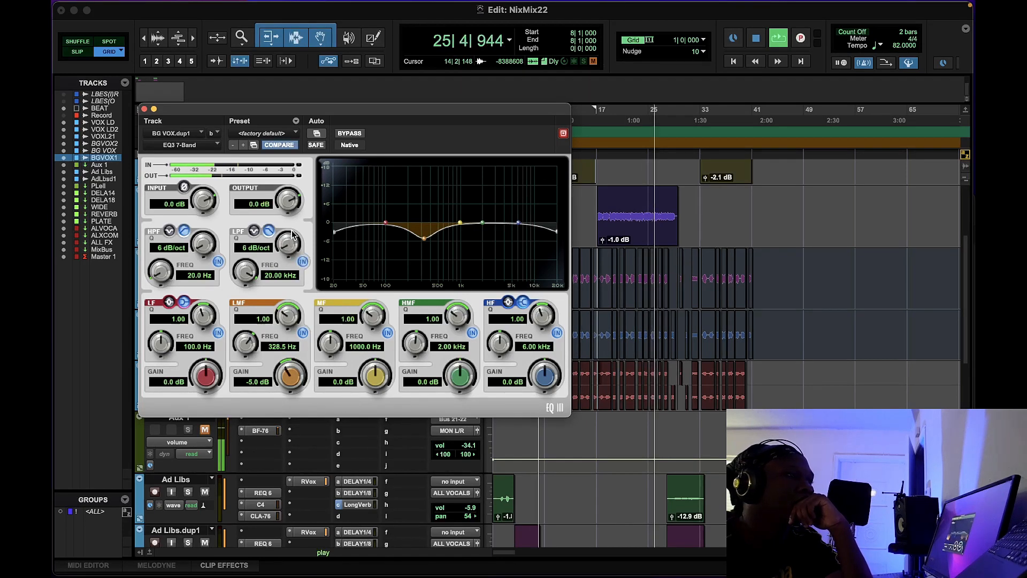
{"action": "left_click_drag", "start_coordinate": [519, 222], "coordinate": [519, 214]}
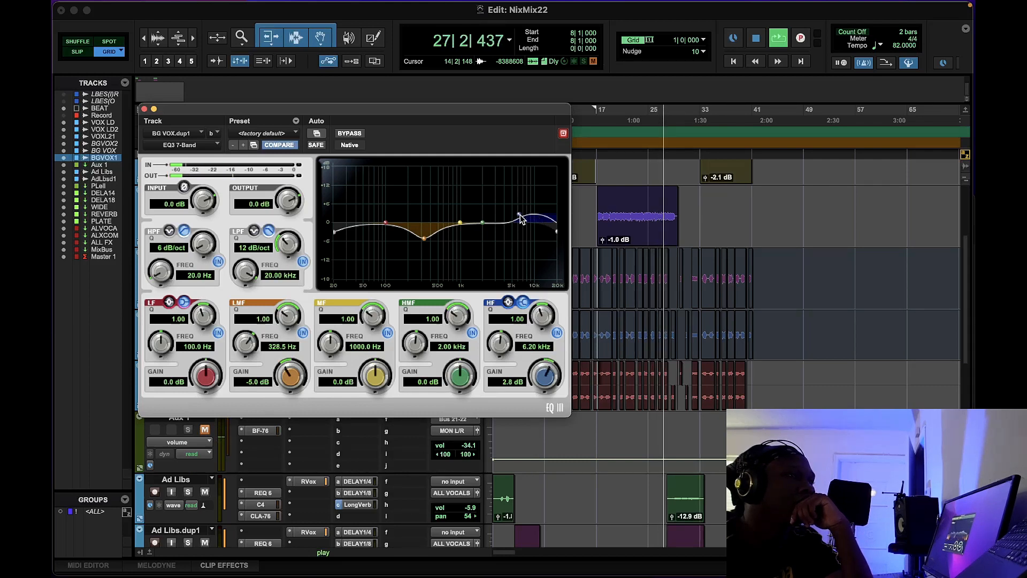
{"action": "left_click_drag", "start_coordinate": [520, 214], "coordinate": [513, 214]}
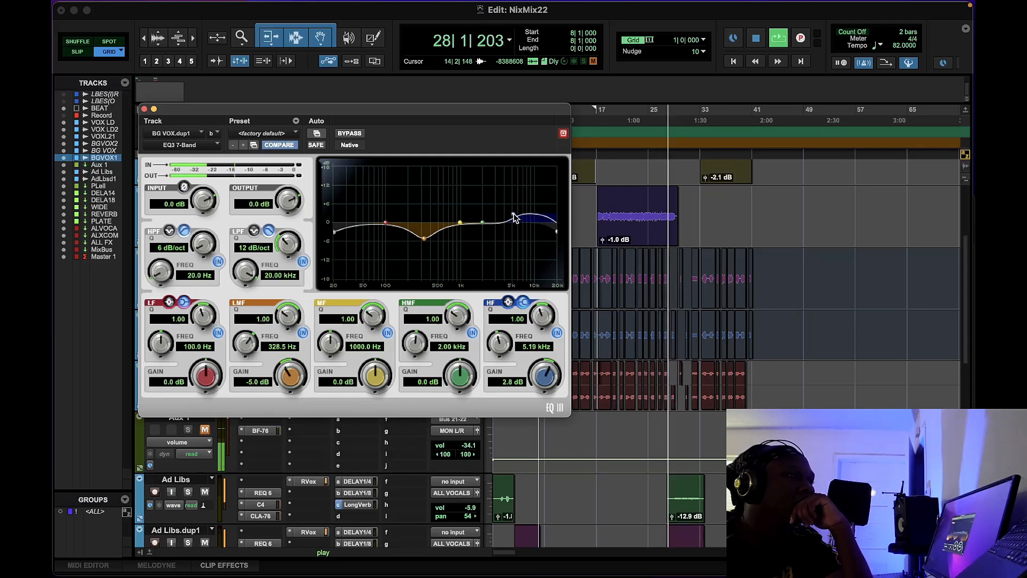
Replay from bar 8 and compare the EQ3 7-Band bypassed and active, moving its window clear of the session.
{"action": "key", "text": "space"}
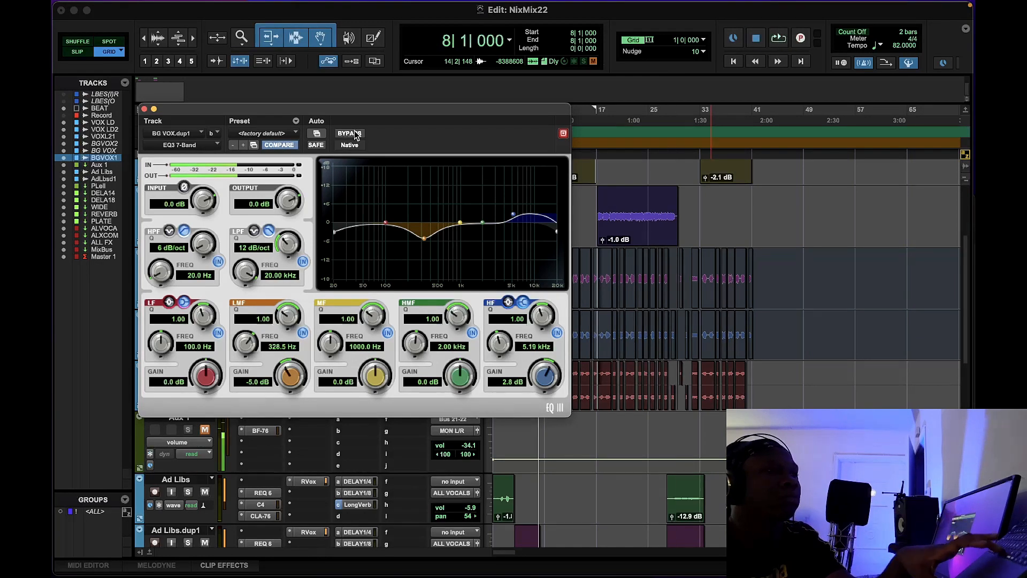
{"action": "key", "text": "space"}
{"action": "left_click", "coordinate": [355, 134]}
{"action": "left_click_drag", "start_coordinate": [351, 110], "coordinate": [392, 89]}
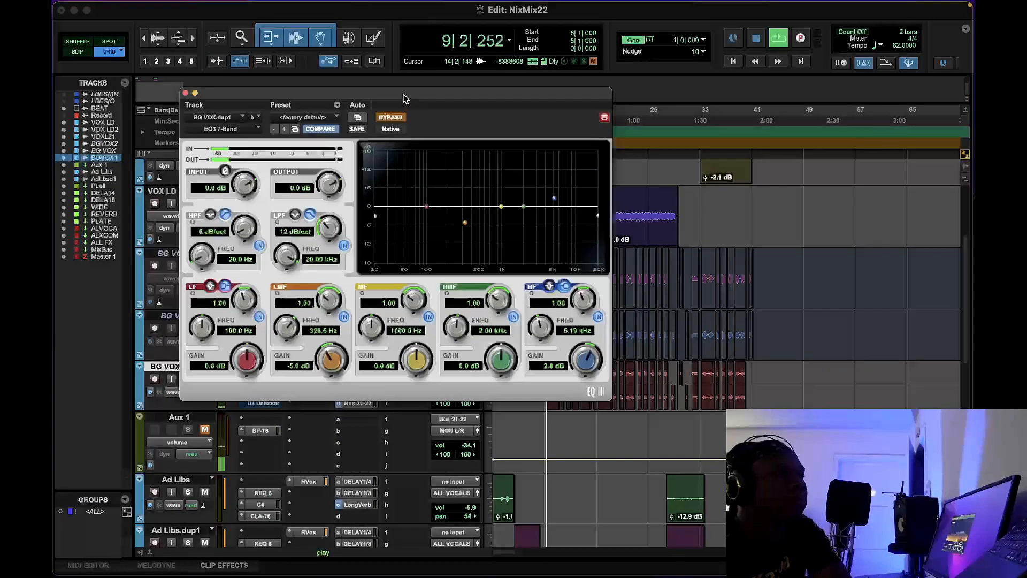
{"action": "left_click", "coordinate": [391, 117]}
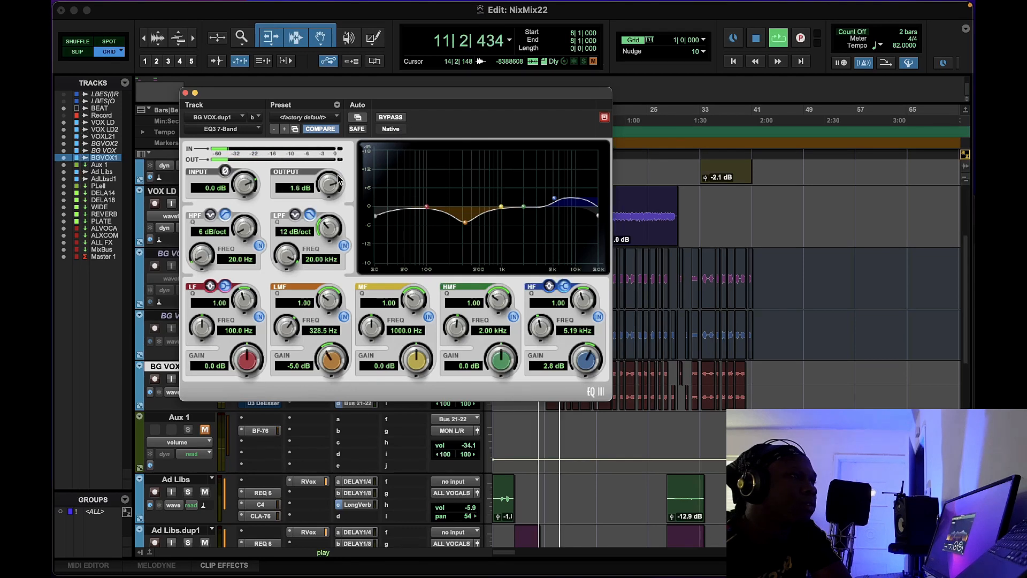
Set the EQ output to 1.6 dB and, with the low-pass filter off, boost the high-frequency band to 4.4 dB at 4.60 kHz.
{"action": "left_click_drag", "start_coordinate": [335, 184], "coordinate": [339, 180]}
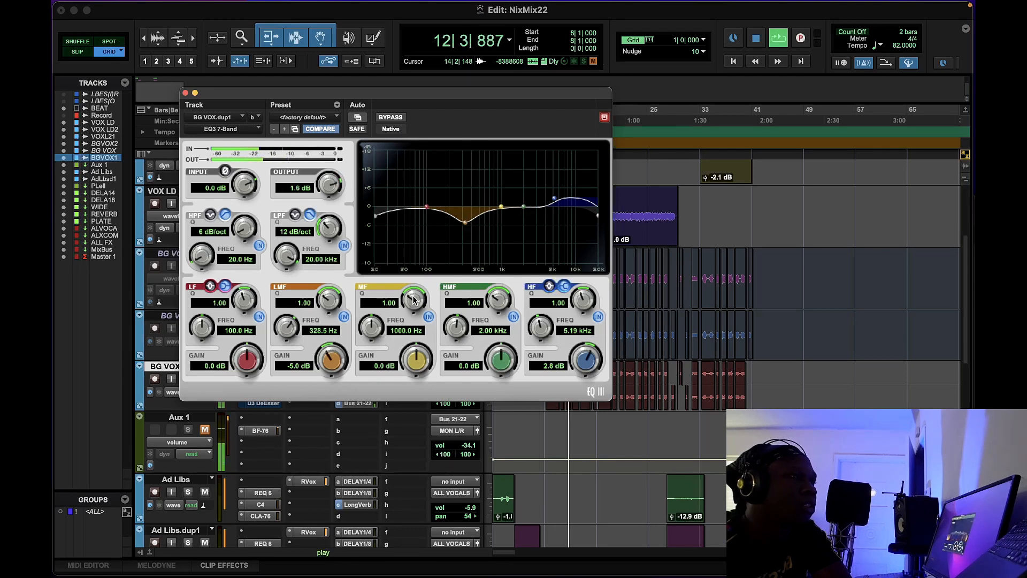
{"action": "left_click", "coordinate": [344, 246]}
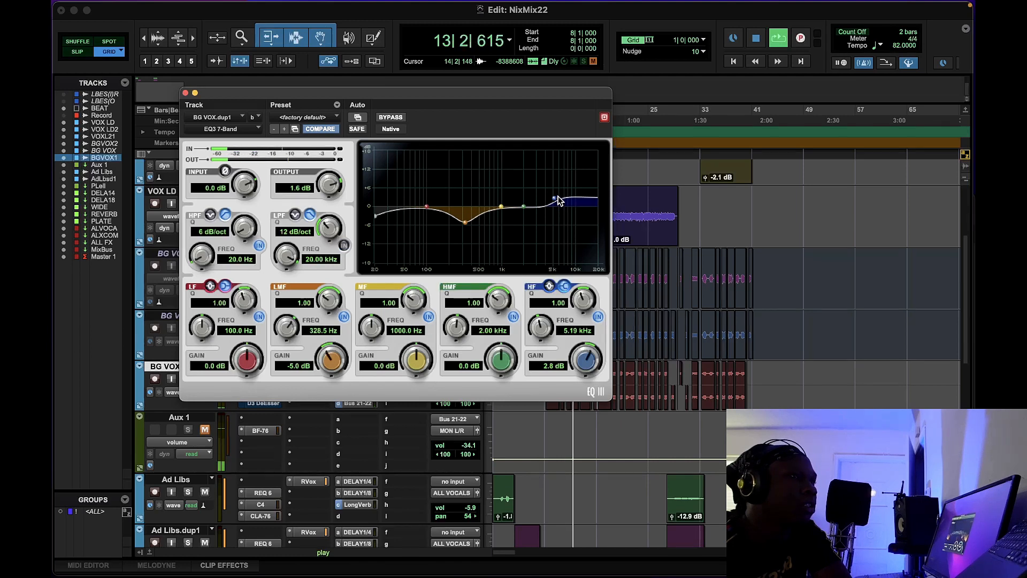
{"action": "left_click_drag", "start_coordinate": [554, 199], "coordinate": [555, 195]}
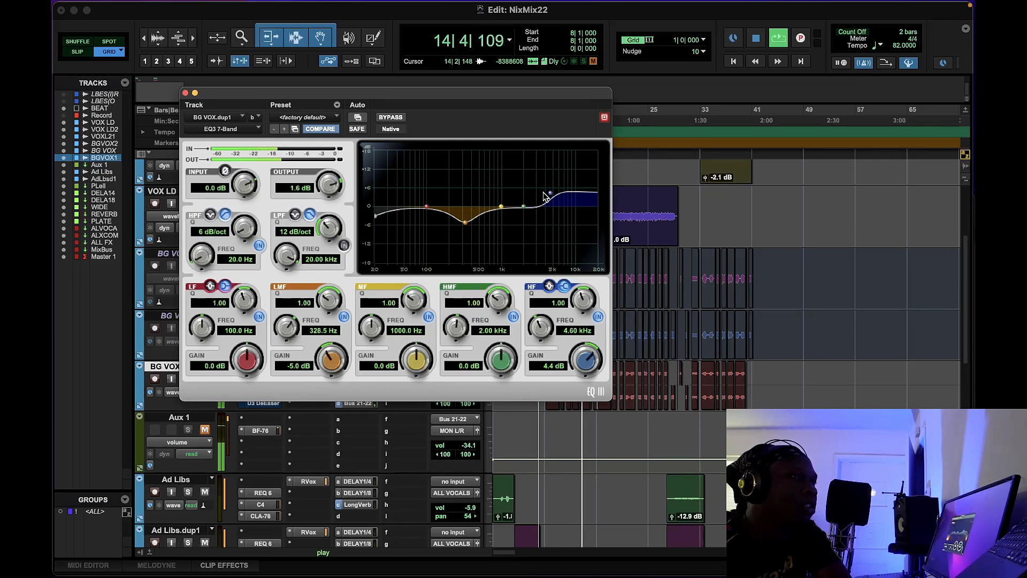
Set the high-pass filter to 18 dB/oct at 83 Hz and raise the high-frequency band to about 5.2 dB at 5.08 kHz.
{"action": "left_click_drag", "start_coordinate": [206, 253], "coordinate": [244, 218]}
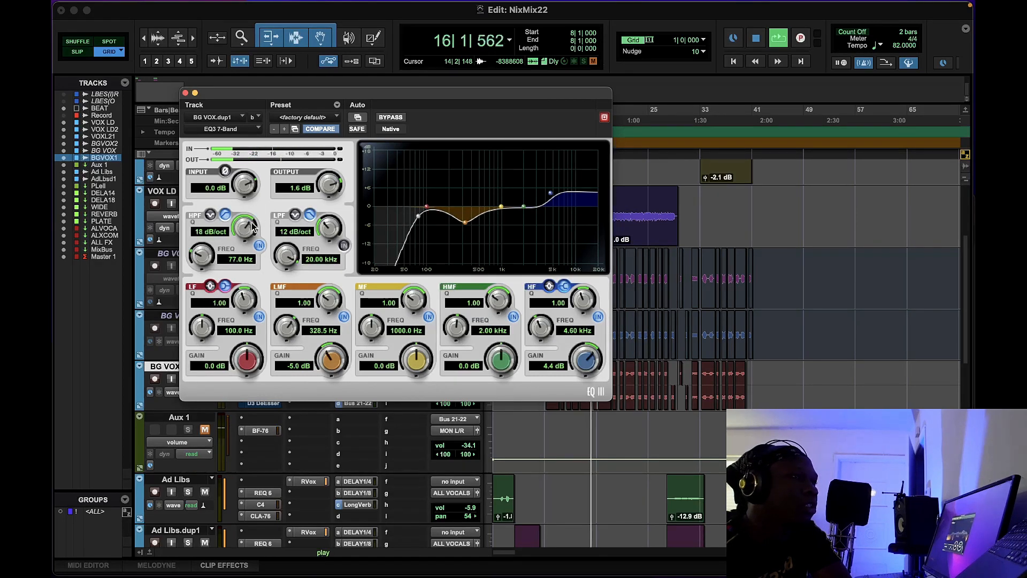
{"action": "left_click_drag", "start_coordinate": [199, 261], "coordinate": [196, 261]}
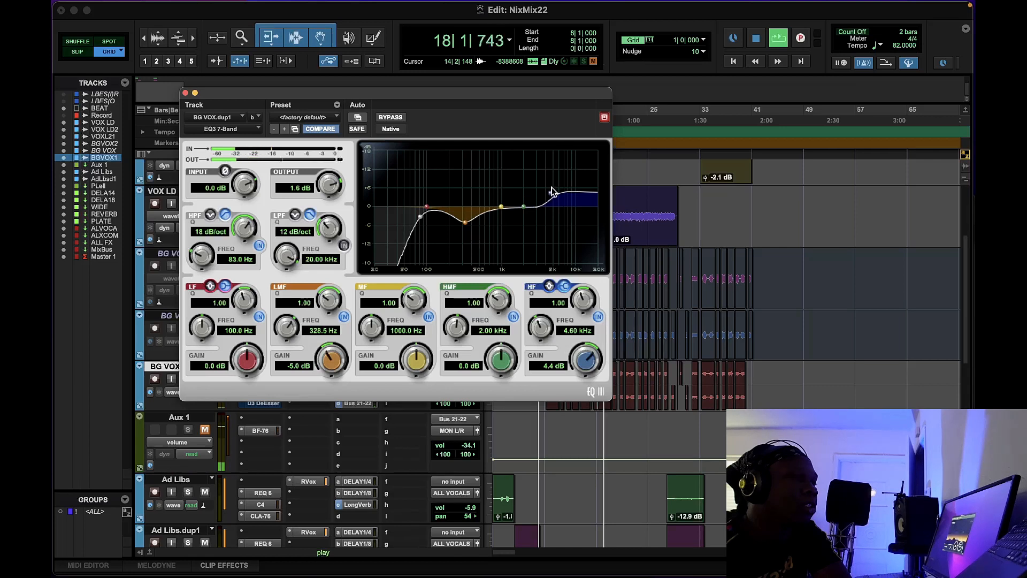
{"action": "left_click_drag", "start_coordinate": [551, 195], "coordinate": [554, 191]}
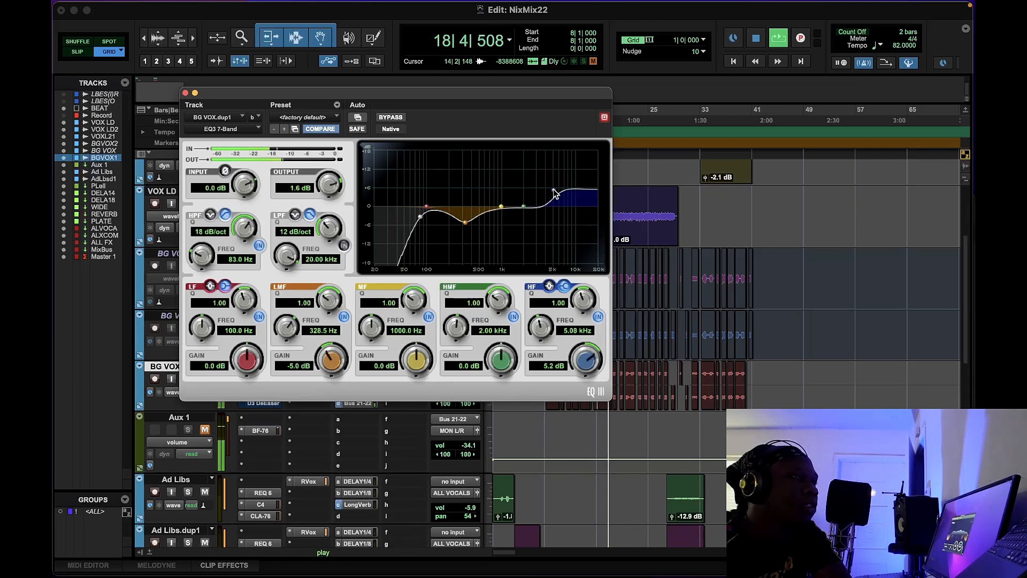
Compare the EQ3 7-Band bypassed and active during playback, moving its window clear of the BG VOX.dup1 inserts.
{"action": "left_click_drag", "start_coordinate": [250, 92], "coordinate": [316, 83]}
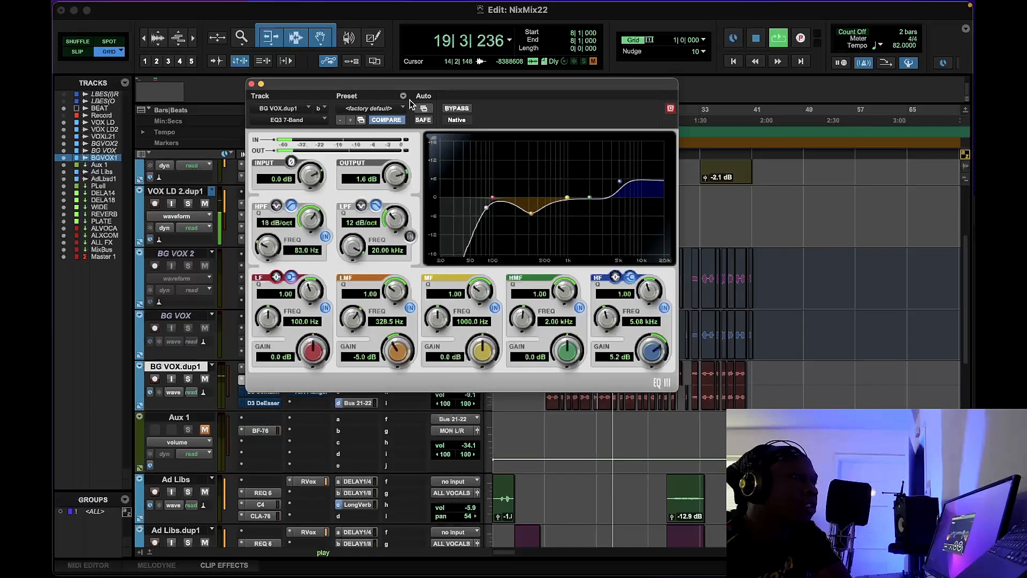
{"action": "left_click", "coordinate": [457, 108]}
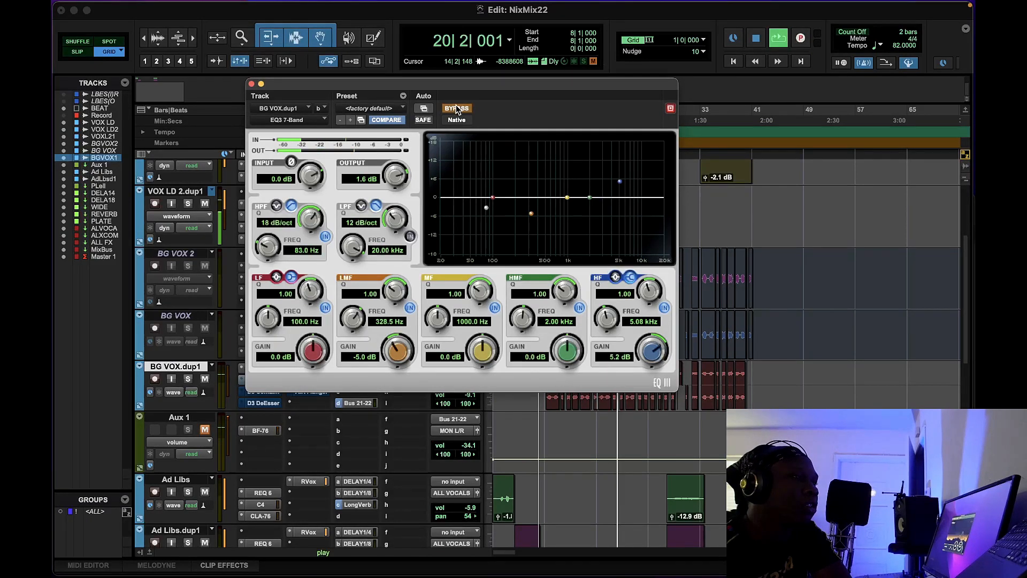
{"action": "left_click_drag", "start_coordinate": [446, 85], "coordinate": [497, 93]}
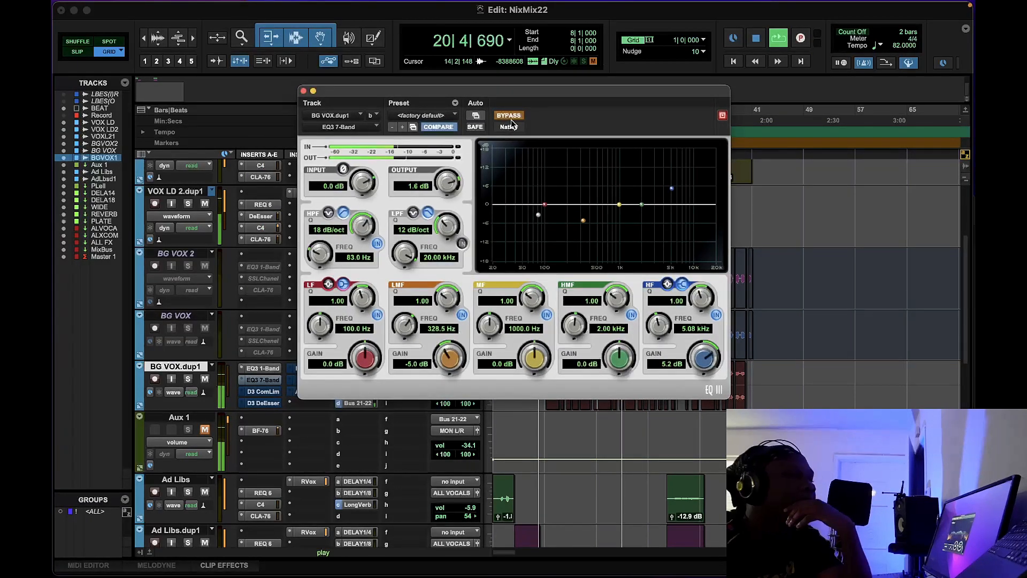
{"action": "left_click", "coordinate": [509, 115]}
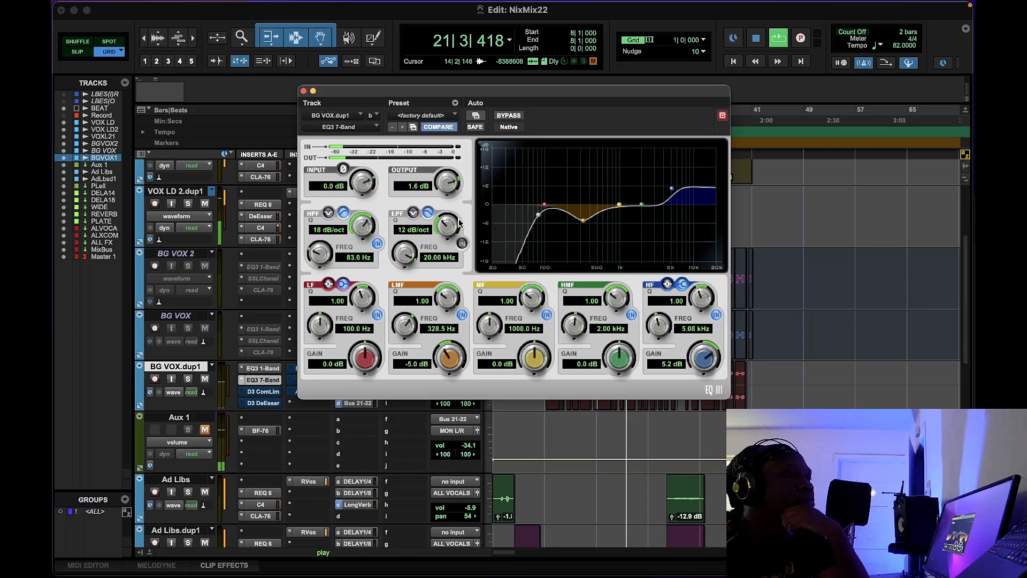
Compare the BG VOX.dup1 sound with both EQ3 inserts, 1-Band and 7-Band, bypassed together and active together.
{"action": "left_click", "coordinate": [267, 368], "text": "super"}
{"action": "left_click", "coordinate": [264, 381], "text": "super"}
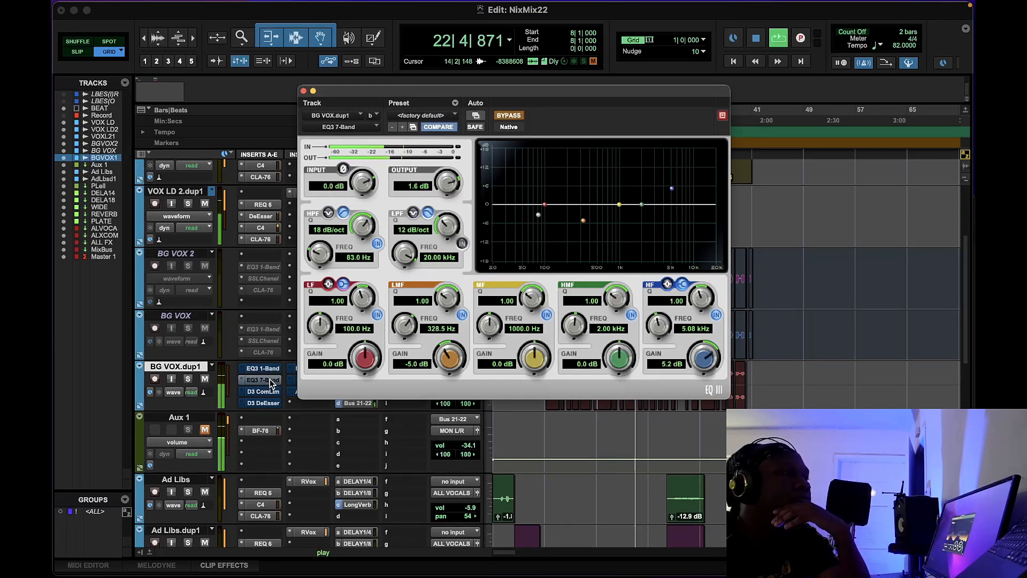
{"action": "left_click", "coordinate": [269, 370], "text": "super"}
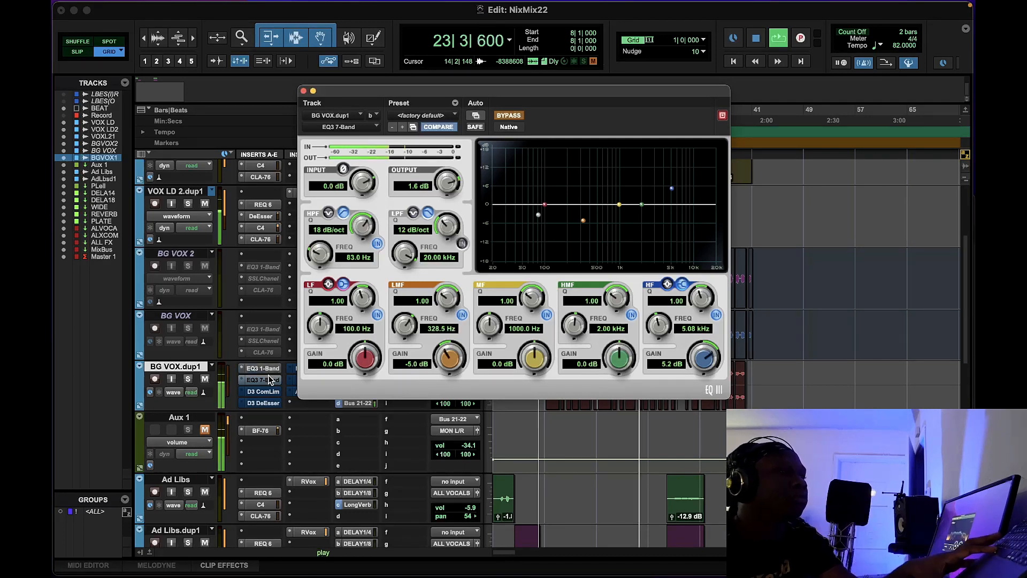
{"action": "left_click", "coordinate": [269, 379], "text": "super"}
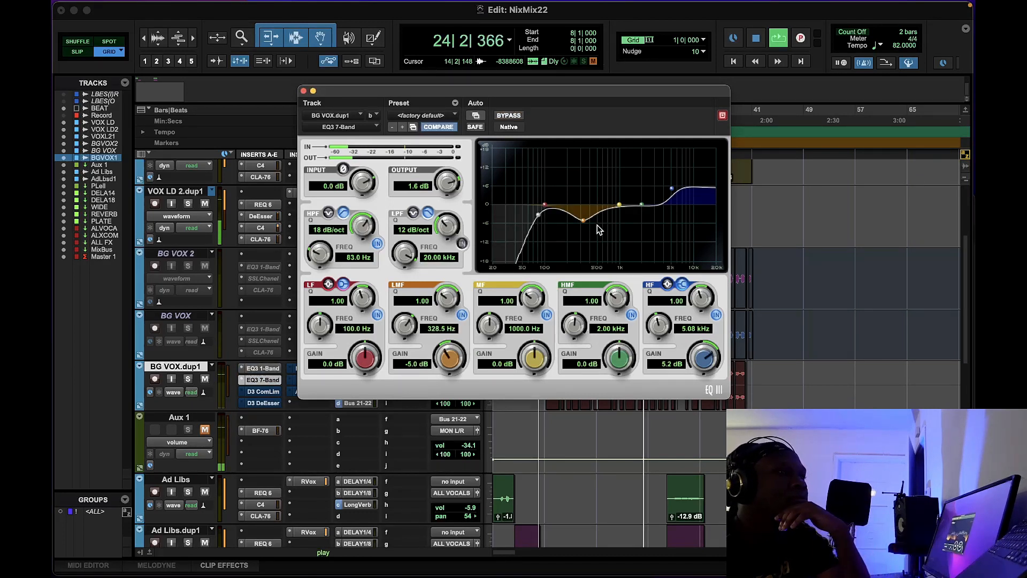
Widen the low-mid band of the EQ3 7-Band to a Q of 0.83 and stop playback.
{"action": "left_click_drag", "start_coordinate": [441, 301], "coordinate": [439, 310]}
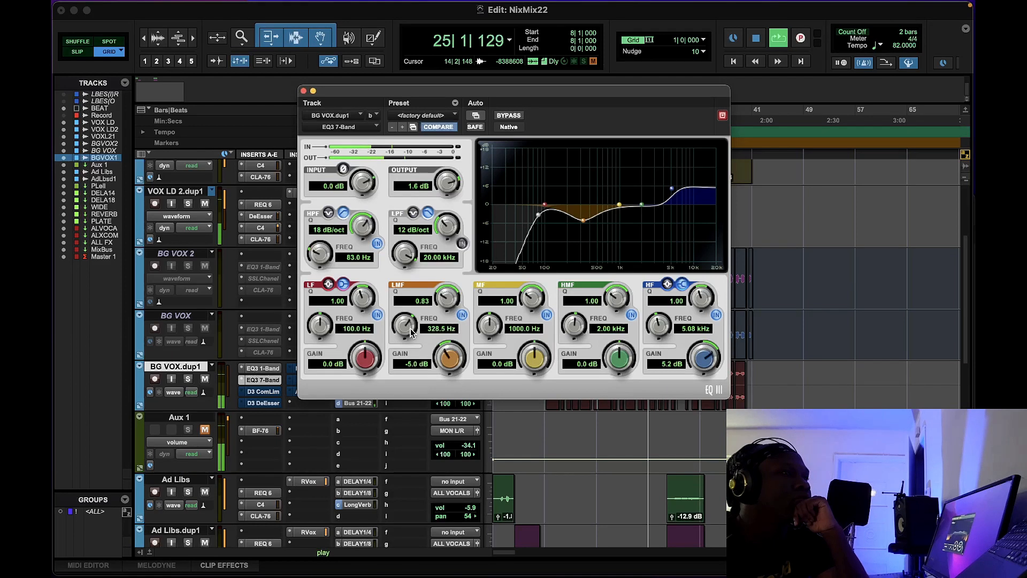
{"action": "key", "text": "space"}
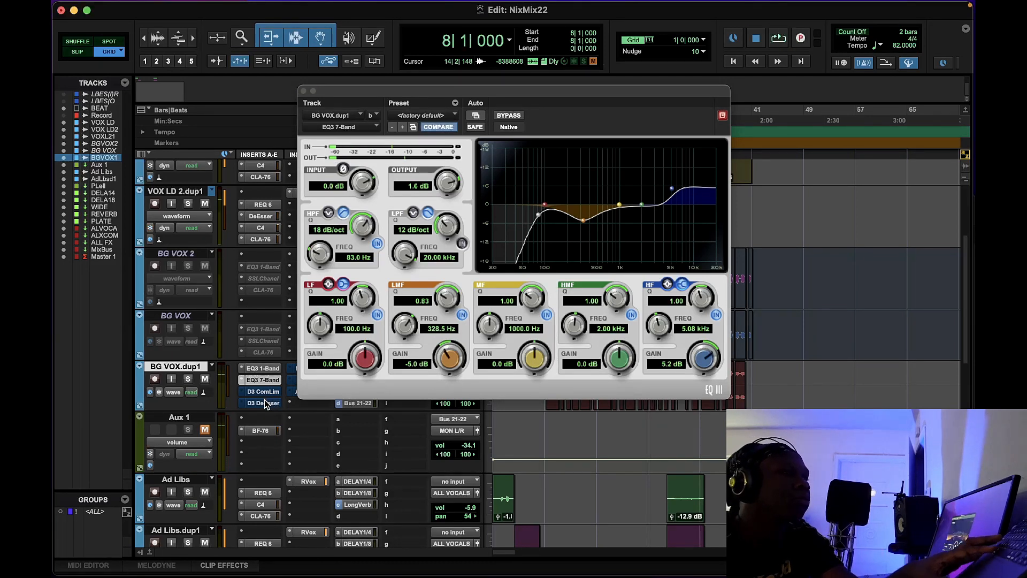
Review the settings of the De-Esser, EQ3 1-Band and EQ3 7-Band inserts on BG VOX.dup1.
{"action": "left_click", "coordinate": [265, 402]}
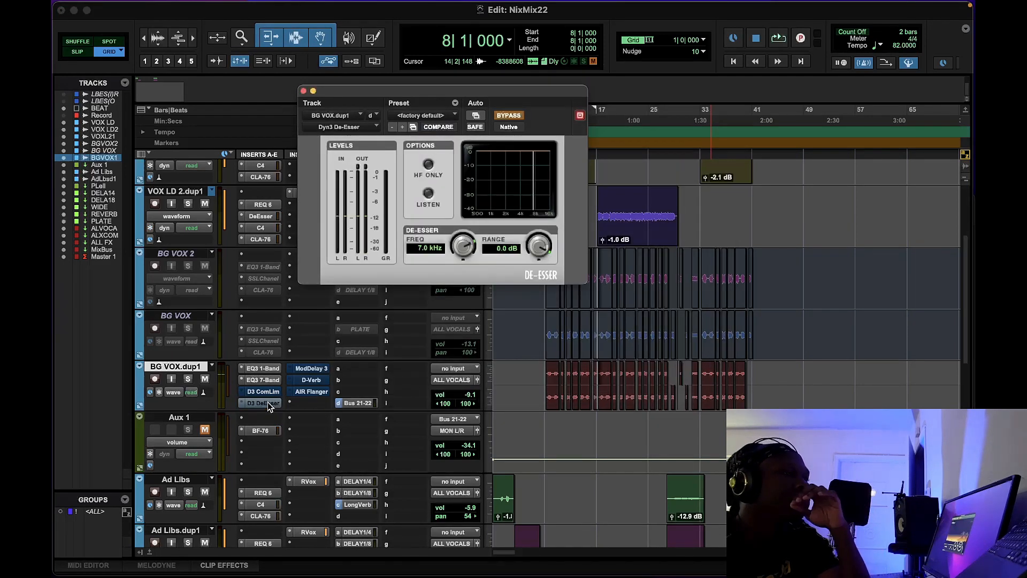
{"action": "left_click", "coordinate": [262, 369]}
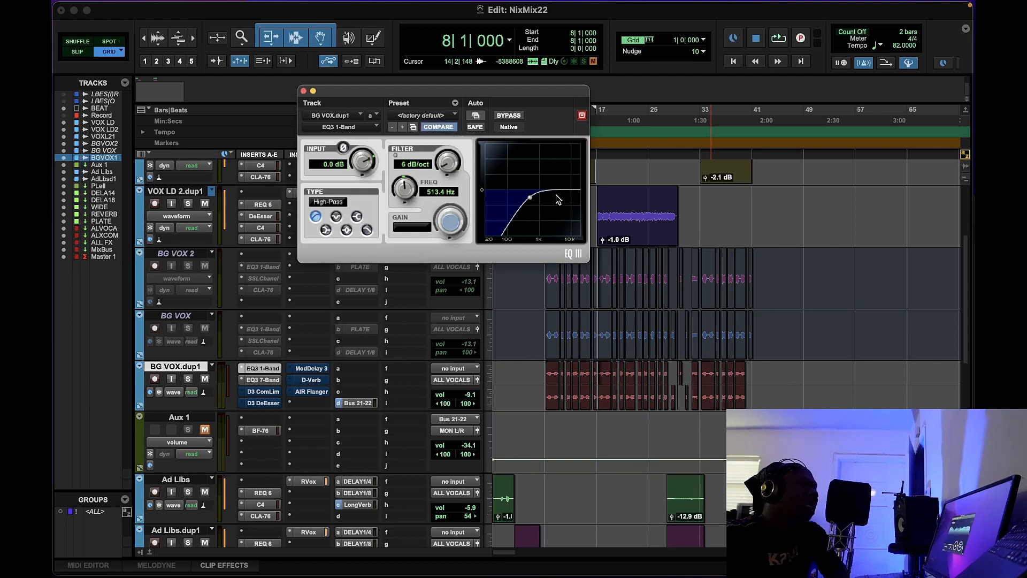
{"action": "left_click", "coordinate": [262, 380]}
Try a 24 dB/oct slope on the EQ3 1-Band high-pass filter and return it to 6 dB/oct.
{"action": "left_click", "coordinate": [262, 368]}
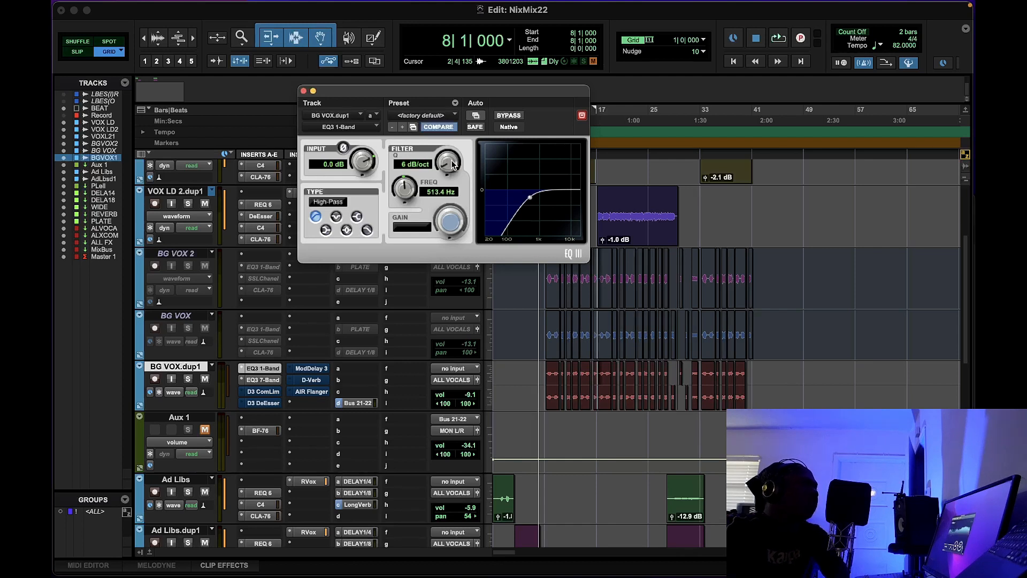
{"action": "left_click_drag", "start_coordinate": [454, 141], "coordinate": [484, 84]}
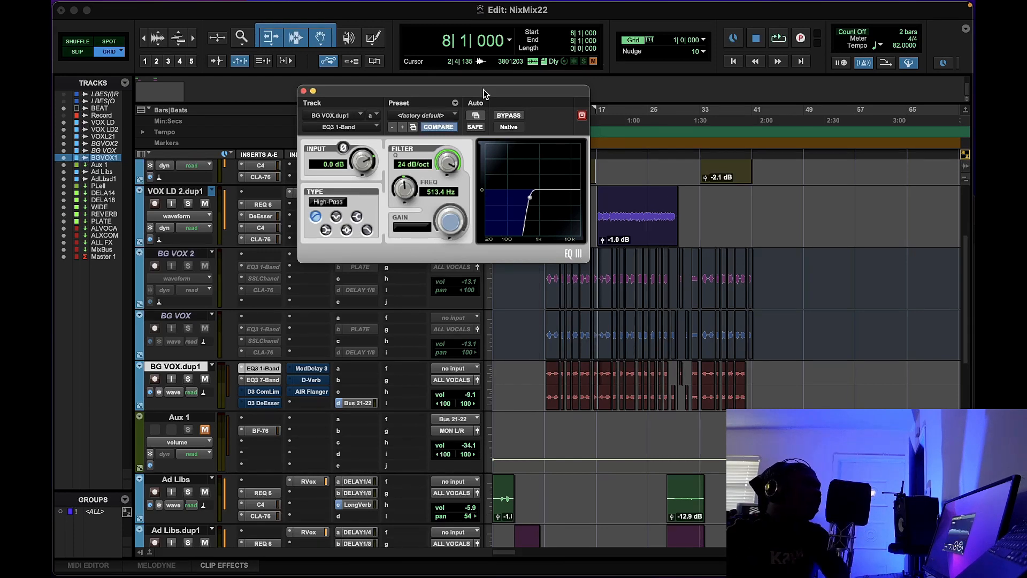
{"action": "left_click_drag", "start_coordinate": [453, 165], "coordinate": [450, 230]}
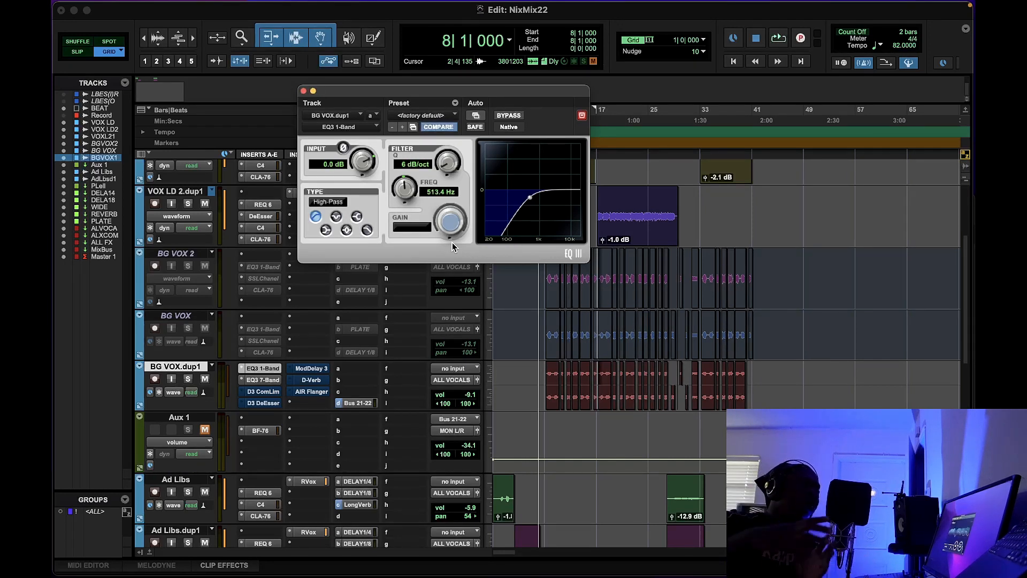
Review the EQ3 7-Band, Dyn3 De-Esser and Dyn3 Compressor/Limiter settings on BG VOX.dup1, closing the plug-in windows.
{"action": "left_click", "coordinate": [269, 380]}
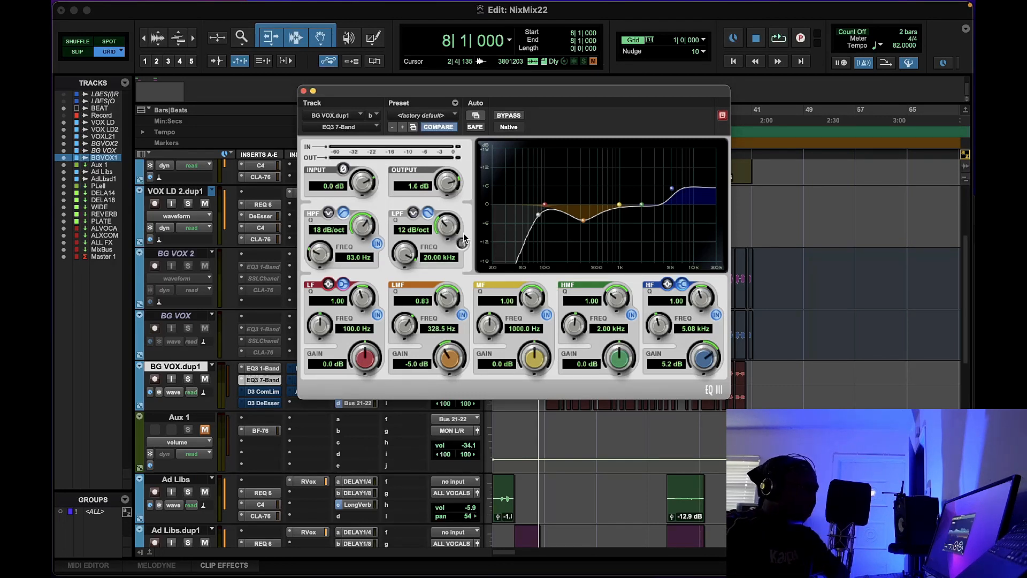
{"action": "left_click", "coordinate": [303, 92]}
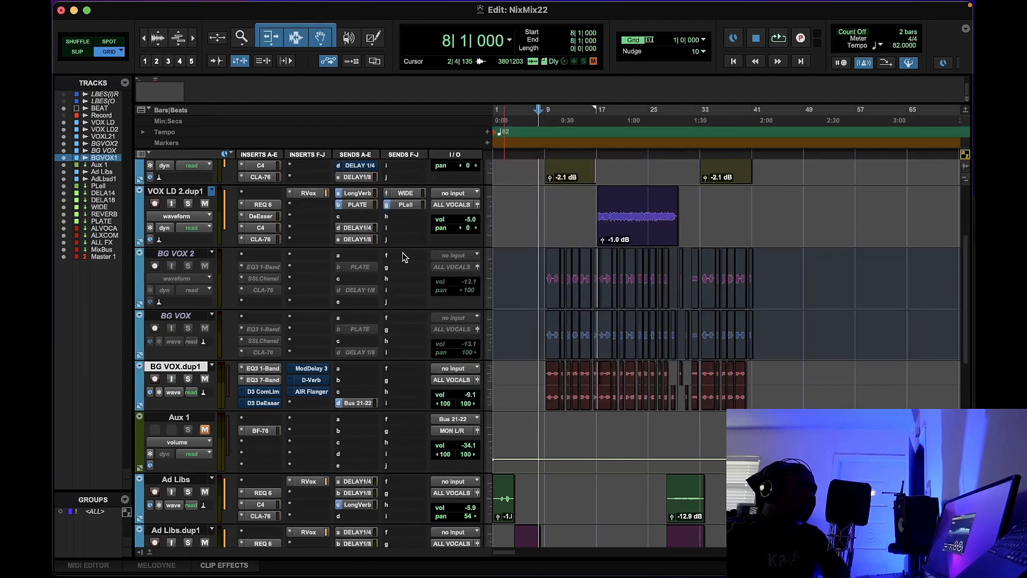
{"action": "left_click", "coordinate": [267, 401]}
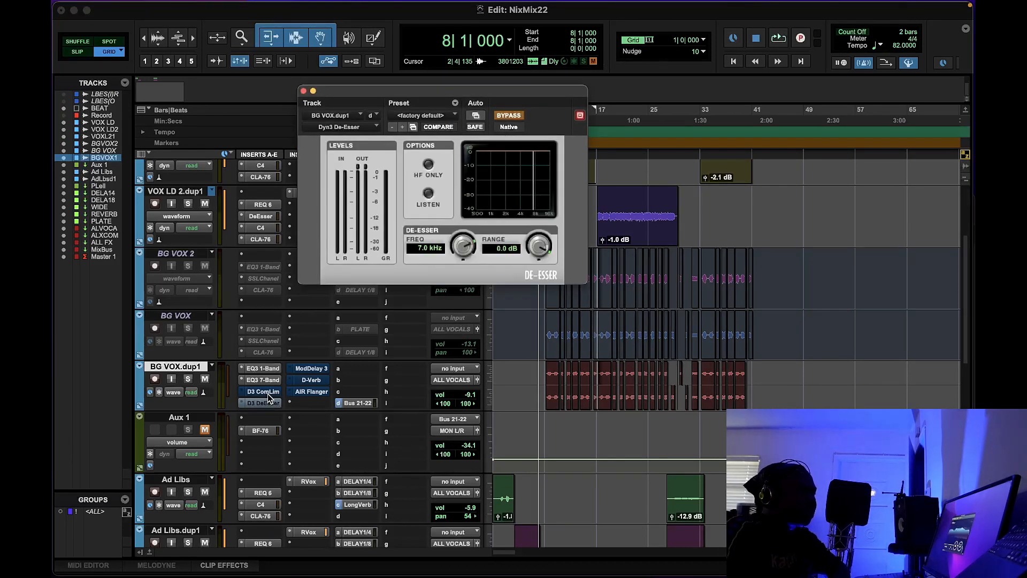
{"action": "left_click", "coordinate": [267, 391]}
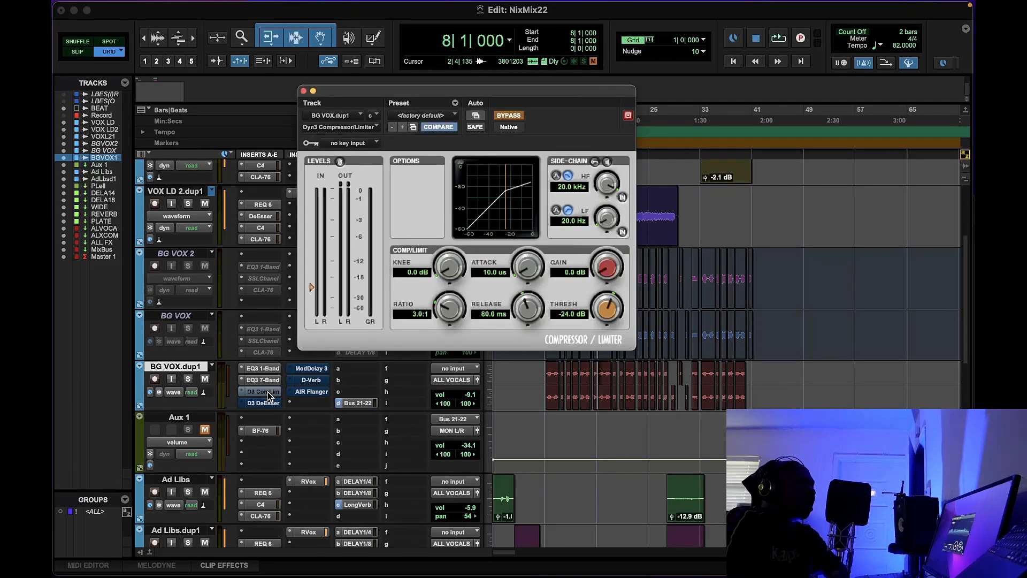
{"action": "left_click", "coordinate": [268, 391]}
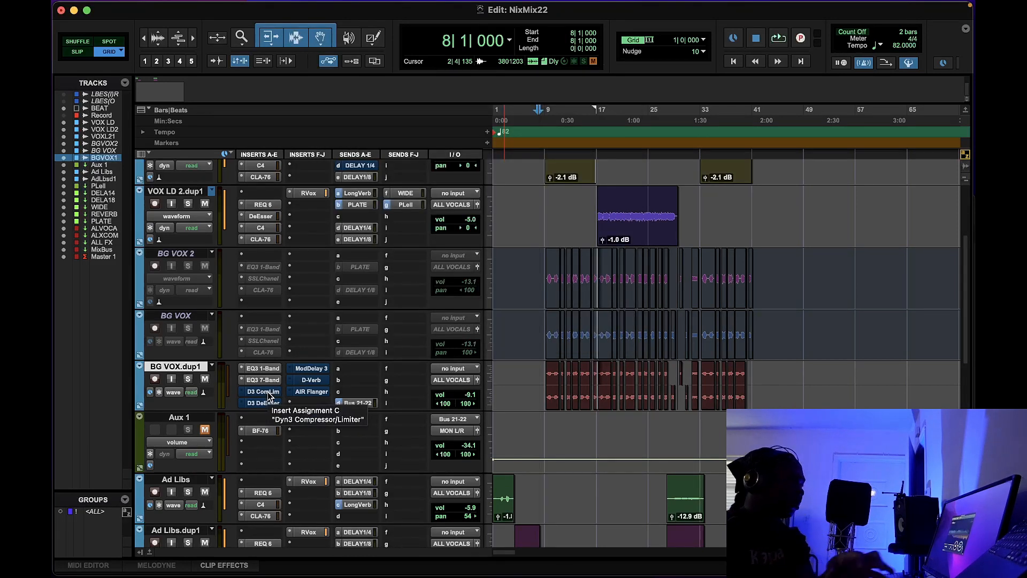
Activate the Dyn3 De-Esser during playback with HF Only on, 5.6 kHz and a -10.8 dB range, and compare it bypassed.
{"action": "key", "text": "space"}
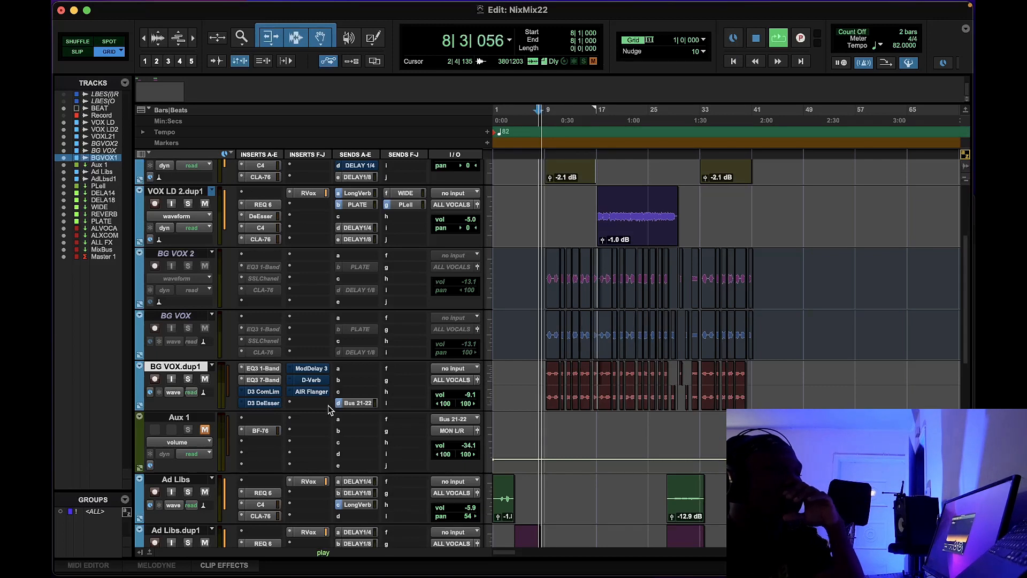
{"action": "left_click", "coordinate": [269, 403]}
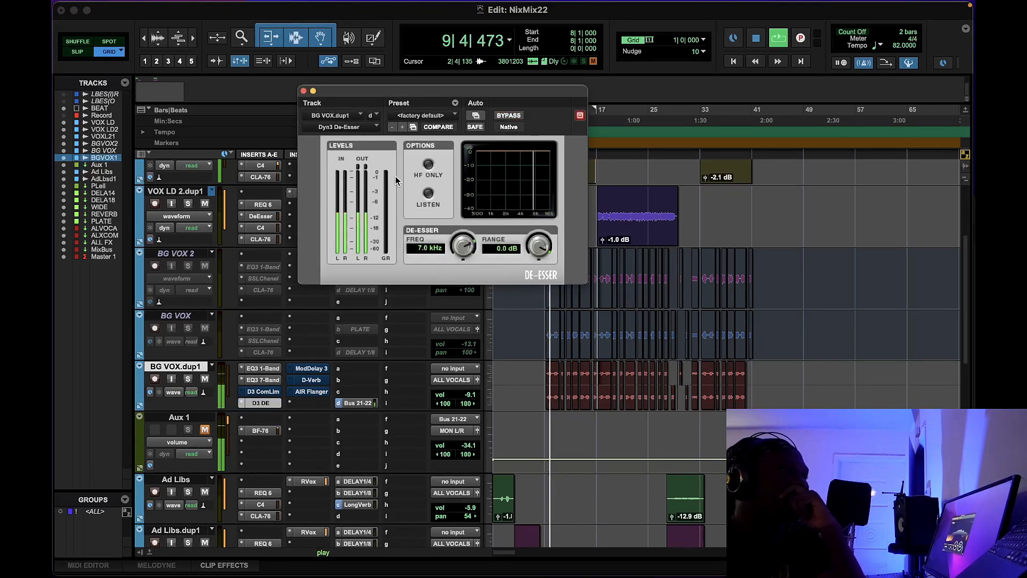
{"action": "left_click_drag", "start_coordinate": [464, 245], "coordinate": [463, 256]}
{"action": "left_click", "coordinate": [428, 166]}
{"action": "mouse_move", "coordinate": [539, 246]}
{"action": "left_mouse_down"}
{"action": "mouse_move", "coordinate": [542, 276]}
{"action": "mouse_move", "coordinate": [539, 248]}
{"action": "left_mouse_up"}
{"action": "left_click_drag", "start_coordinate": [463, 246], "coordinate": [463, 249]}
{"action": "left_click_drag", "start_coordinate": [537, 247], "coordinate": [532, 219]}
{"action": "left_click", "coordinate": [513, 116]}
{"action": "left_click", "coordinate": [514, 117]}
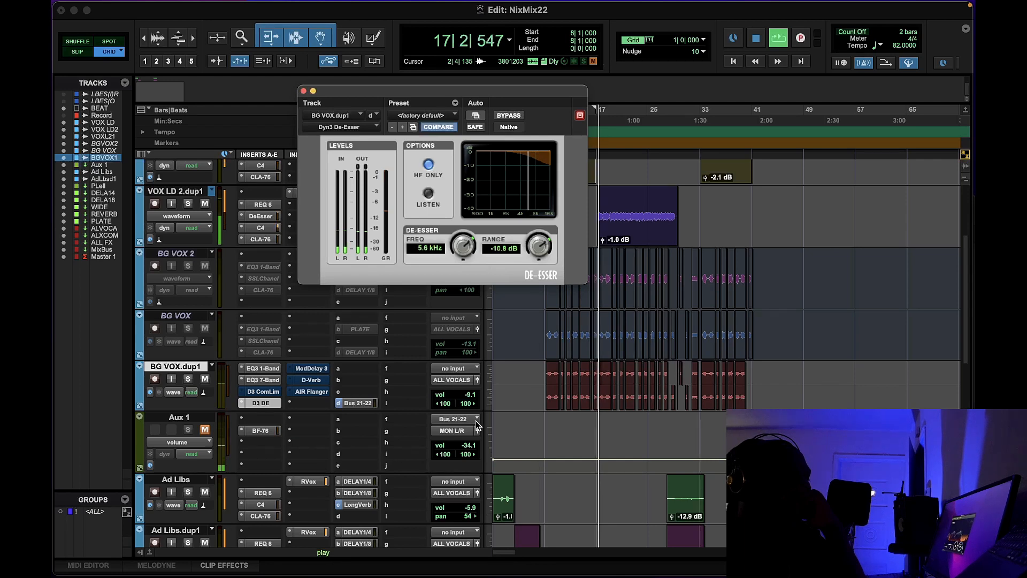
Narrow the BG VOX.dup1 stereo pan to 54 left and 51 right, and compare the De-Esser bypassed and active.
{"action": "left_click_drag", "start_coordinate": [443, 406], "coordinate": [455, 406]}
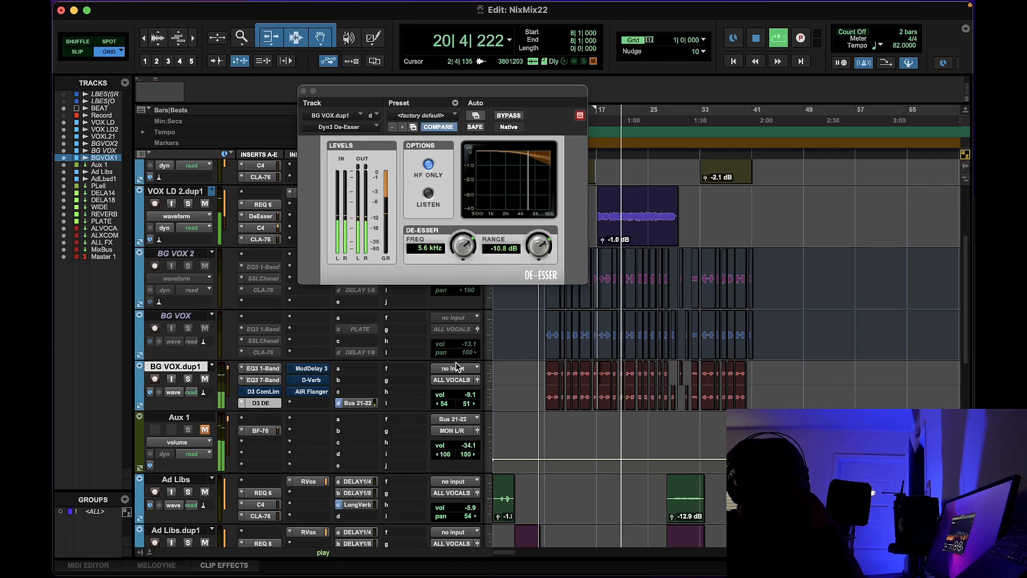
{"action": "left_click", "coordinate": [516, 114]}
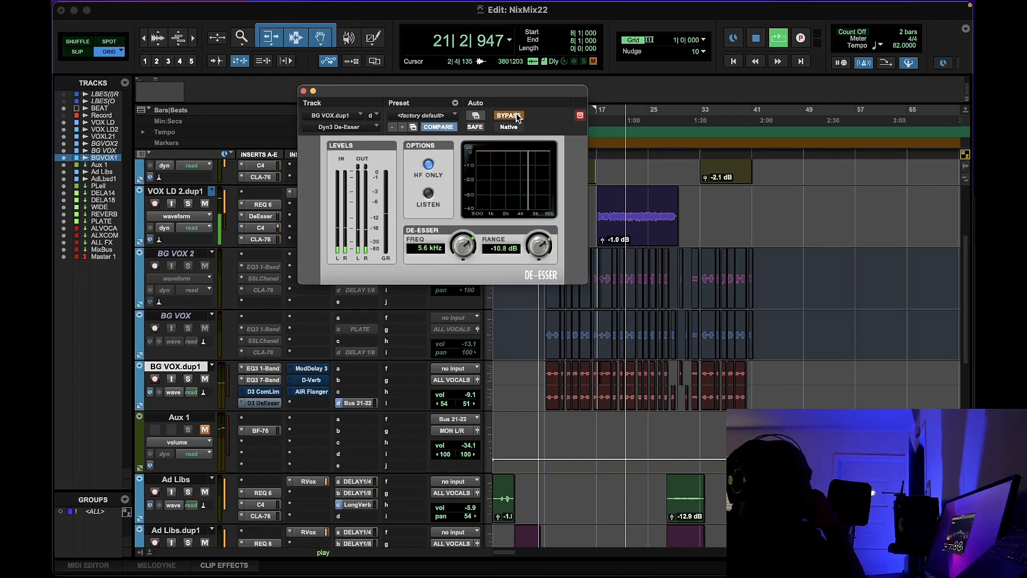
{"action": "left_click", "coordinate": [515, 115]}
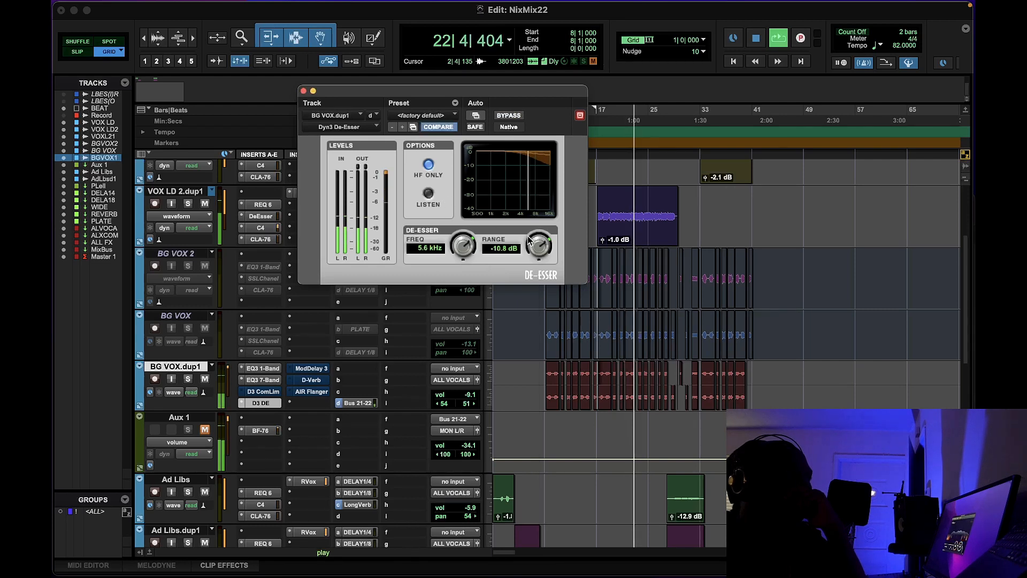
Set the De-Esser range to -12.1 dB and lower the BG VOX.dup1 volume to -10.5 dB.
{"action": "left_click_drag", "start_coordinate": [539, 248], "coordinate": [537, 259]}
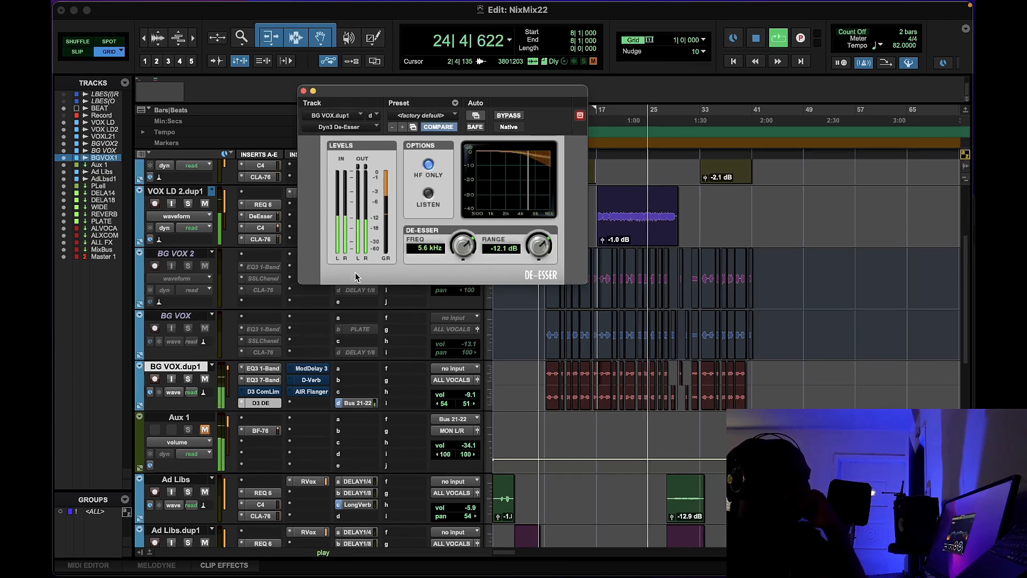
{"action": "left_click", "coordinate": [471, 398]}
{"action": "left_click_drag", "start_coordinate": [471, 401], "coordinate": [471, 408]}
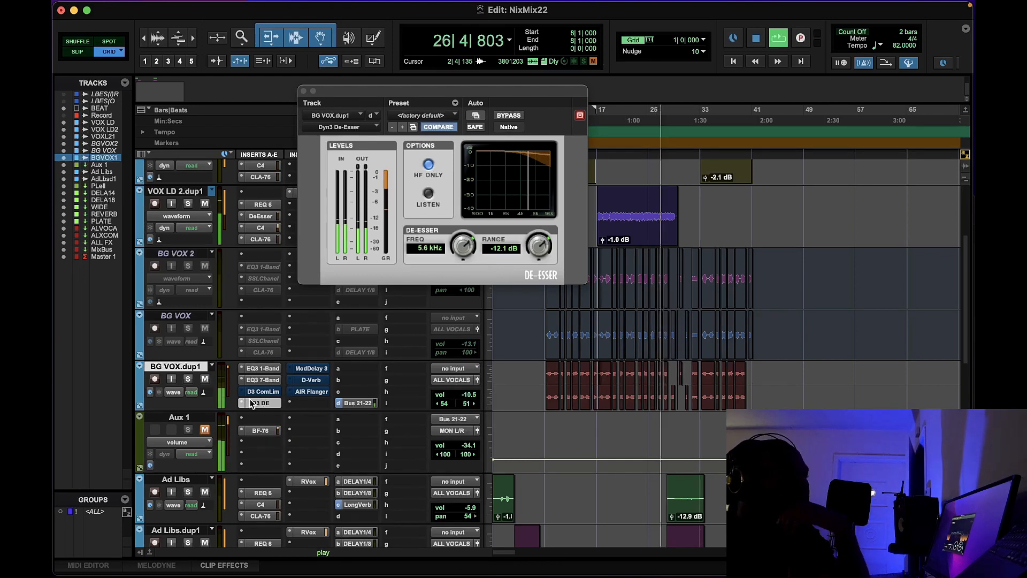
Activate the Dyn3 Compressor/Limiter, replay from bar 8, and set its threshold to -18.9 dB, release to 10.6 ms and gain to 2.6 dB.
{"action": "key", "text": "space"}
{"action": "left_click", "coordinate": [259, 392]}
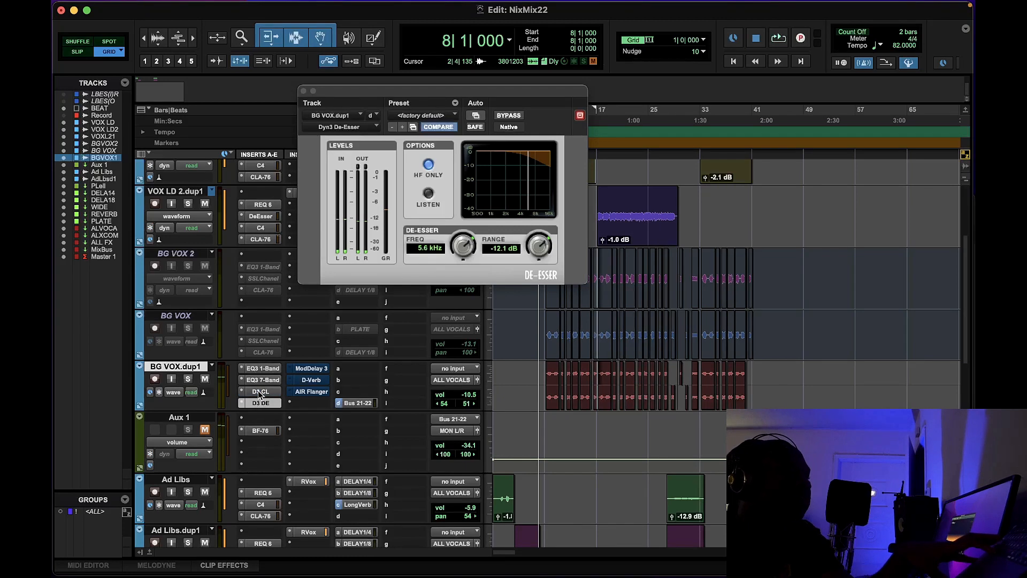
{"action": "key", "text": "space"}
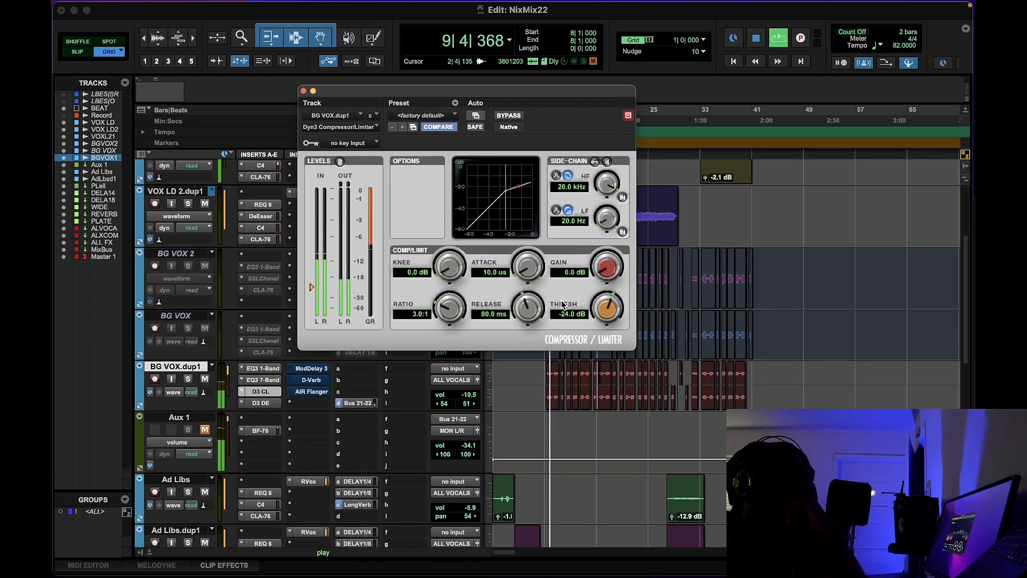
{"action": "mouse_move", "coordinate": [607, 306]}
{"action": "left_mouse_down"}
{"action": "mouse_move", "coordinate": [615, 277]}
{"action": "mouse_move", "coordinate": [609, 315]}
{"action": "left_mouse_up"}
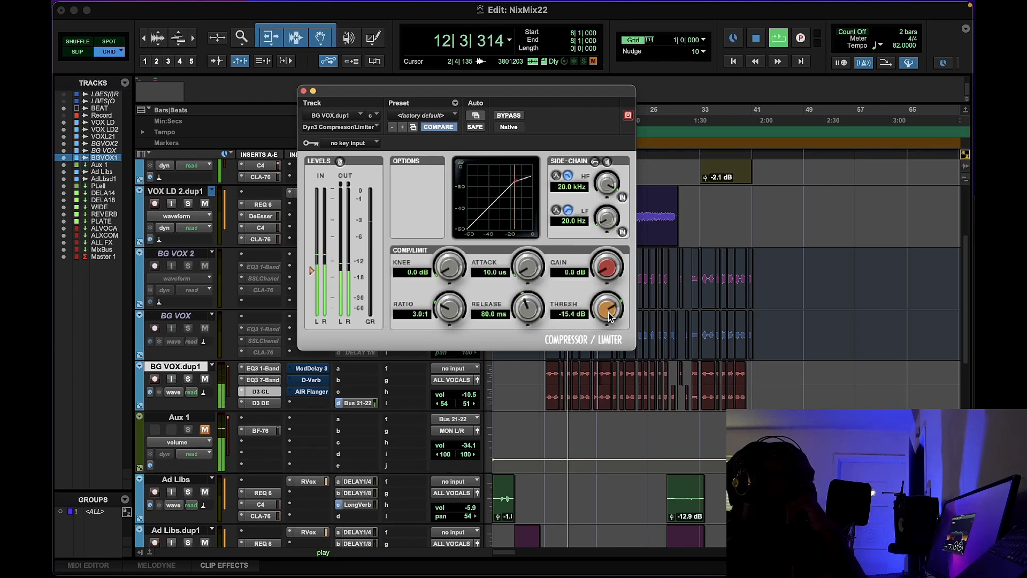
{"action": "left_click_drag", "start_coordinate": [528, 316], "coordinate": [529, 308]}
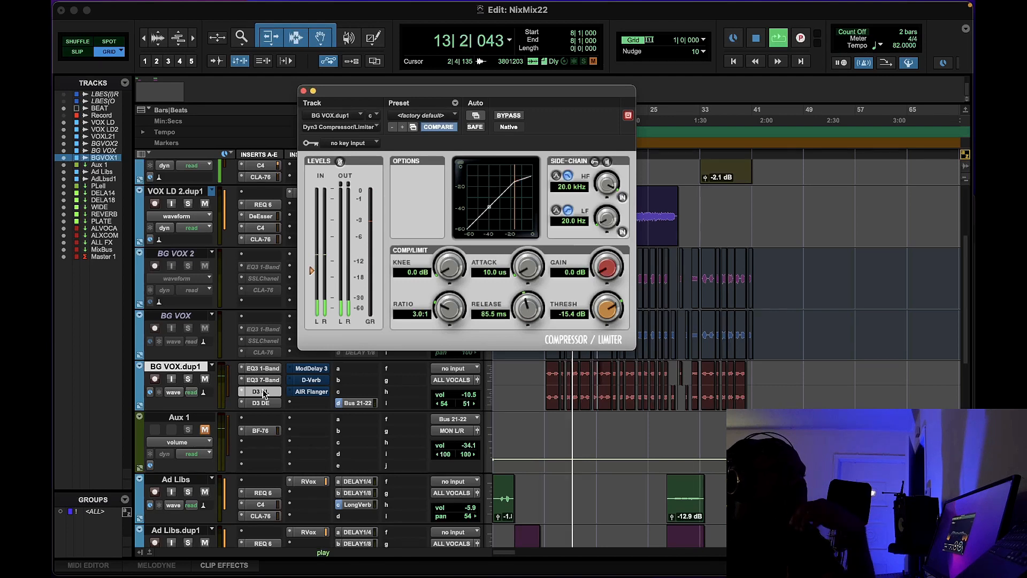
{"action": "left_click_drag", "start_coordinate": [527, 307], "coordinate": [531, 330]}
{"action": "left_click_drag", "start_coordinate": [611, 313], "coordinate": [612, 327]}
{"action": "left_click_drag", "start_coordinate": [612, 272], "coordinate": [613, 264]}
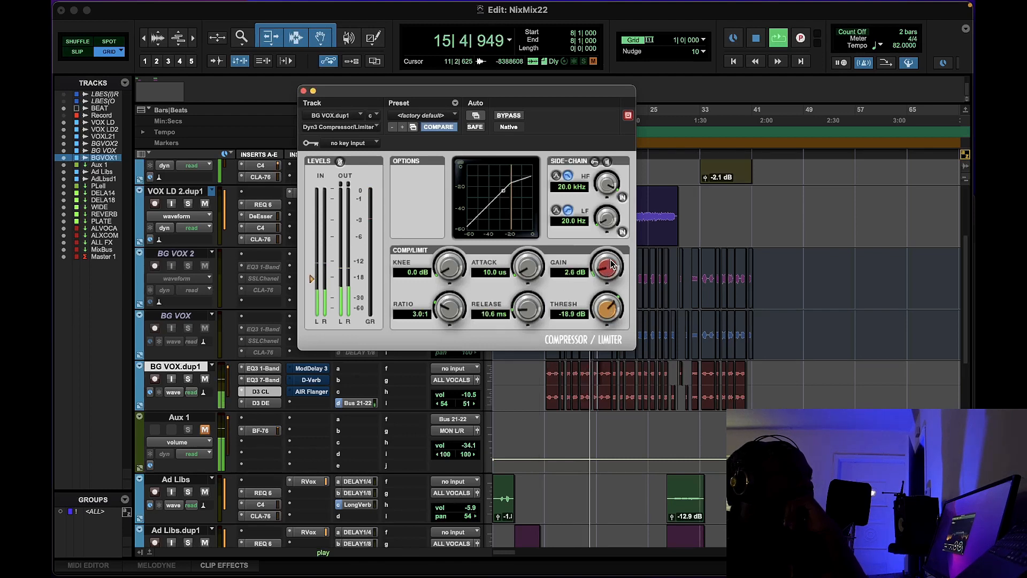
Compare the Dyn3 Compressor/Limiter bypassed and active during playback, leaving it active.
{"action": "left_click", "coordinate": [505, 116]}
{"action": "left_click", "coordinate": [505, 116]}
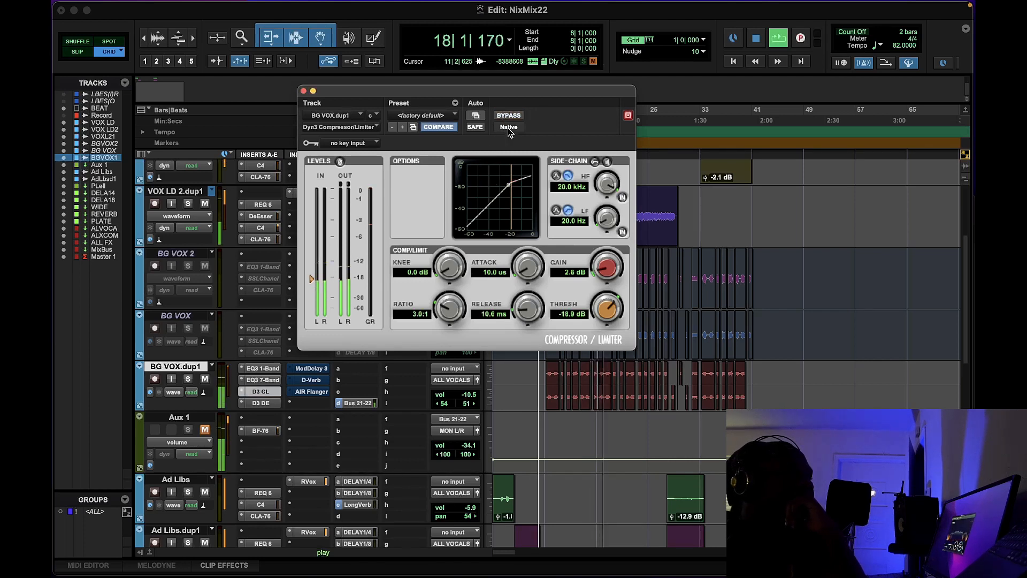
{"action": "left_click", "coordinate": [513, 115]}
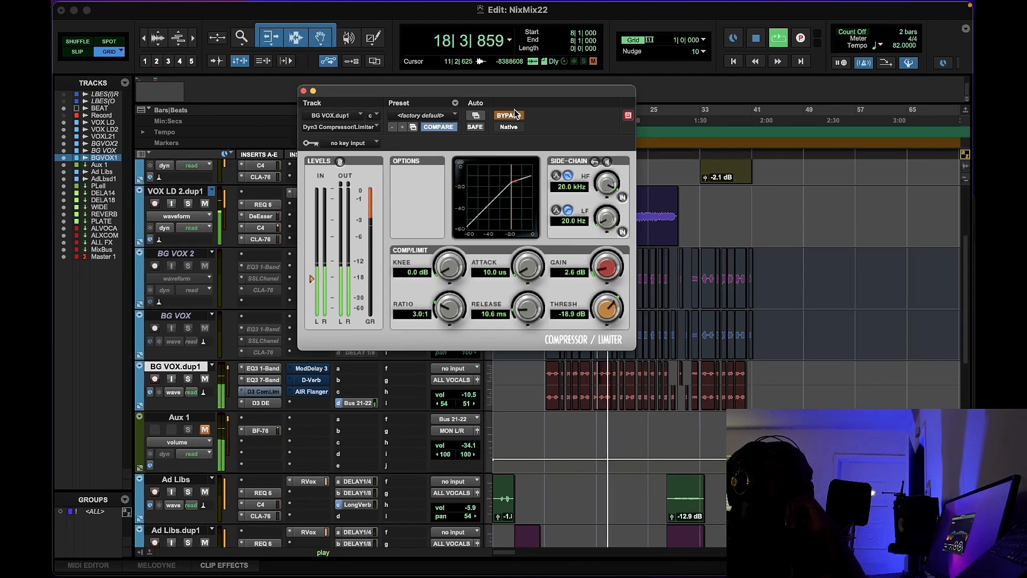
{"action": "left_click", "coordinate": [512, 117]}
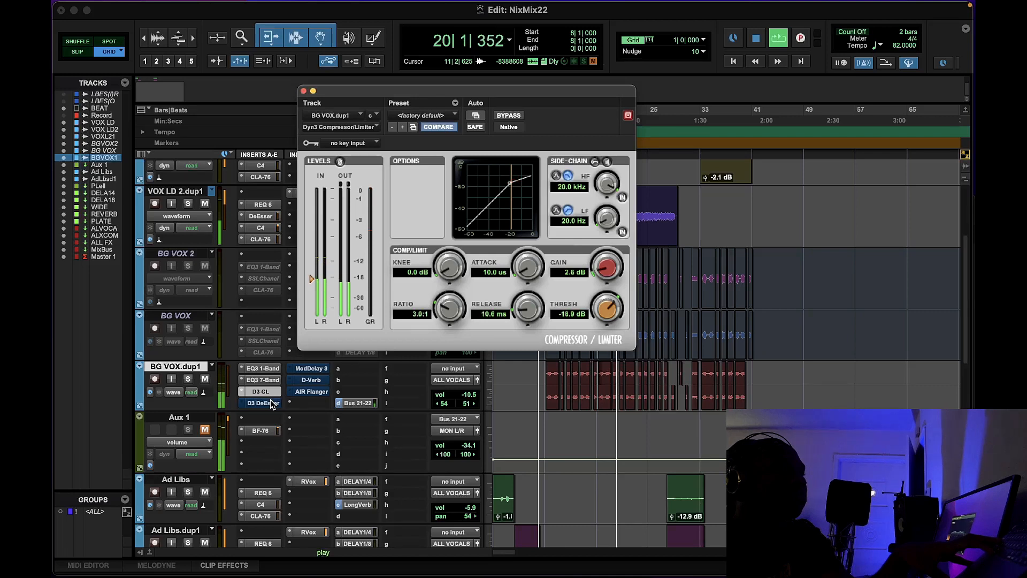
Move the Dyn3 Compressor/Limiter to the slot after the De-Esser on BG VOX.dup1, with the De-Esser active, and restart playback.
{"action": "key", "text": "space"}
{"action": "left_click_drag", "start_coordinate": [262, 391], "coordinate": [279, 405]}
{"action": "key", "text": "space"}
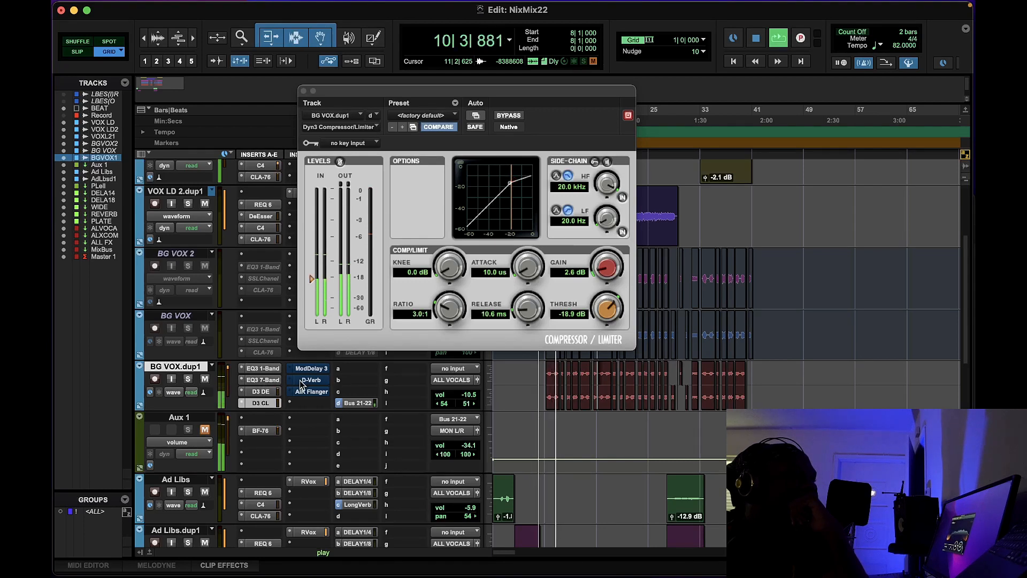
Set the Dyn3 Compressor/Limiter to a 4.4:1 ratio, -22.2 dB threshold, 10.0 us attack, 24.1 ms release and 4.3 dB gain.
{"action": "left_click_drag", "start_coordinate": [528, 270], "coordinate": [529, 269]}
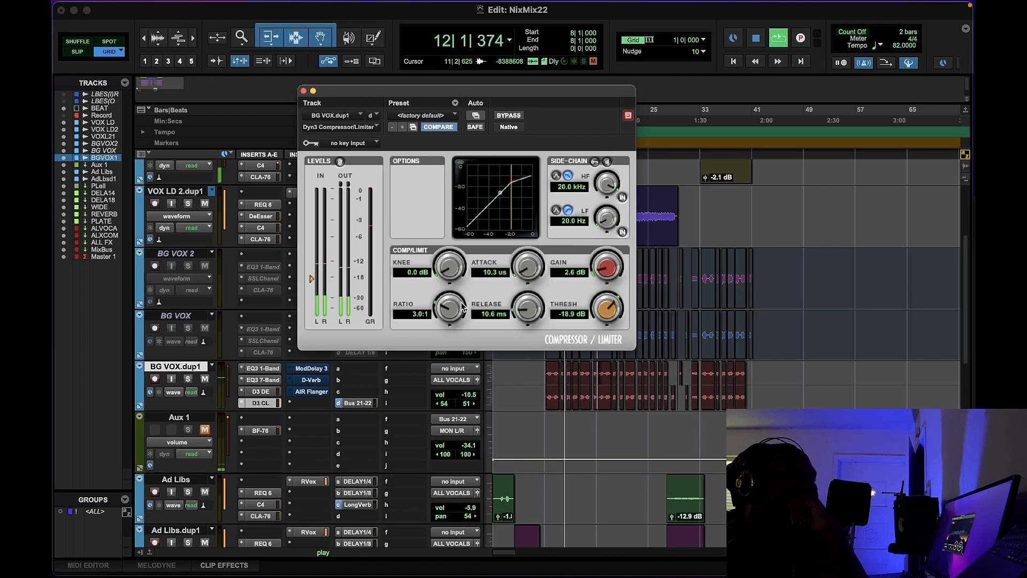
{"action": "left_click_drag", "start_coordinate": [428, 314], "coordinate": [439, 308]}
{"action": "mouse_move", "coordinate": [608, 317]}
{"action": "left_mouse_down"}
{"action": "mouse_move", "coordinate": [608, 337]}
{"action": "mouse_move", "coordinate": [597, 317]}
{"action": "left_mouse_up"}
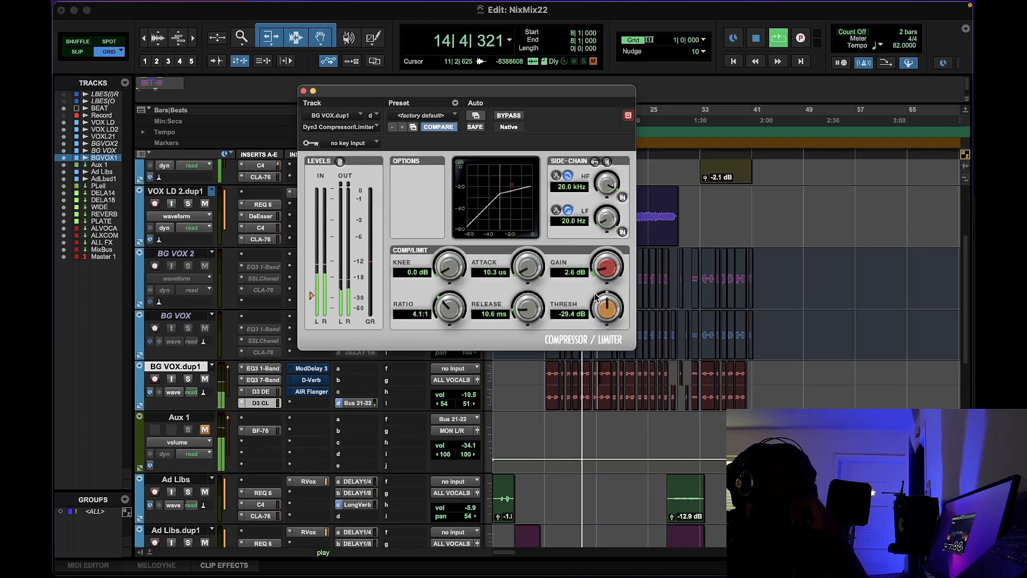
{"action": "left_click_drag", "start_coordinate": [603, 275], "coordinate": [606, 273]}
{"action": "left_click_drag", "start_coordinate": [527, 316], "coordinate": [531, 291]}
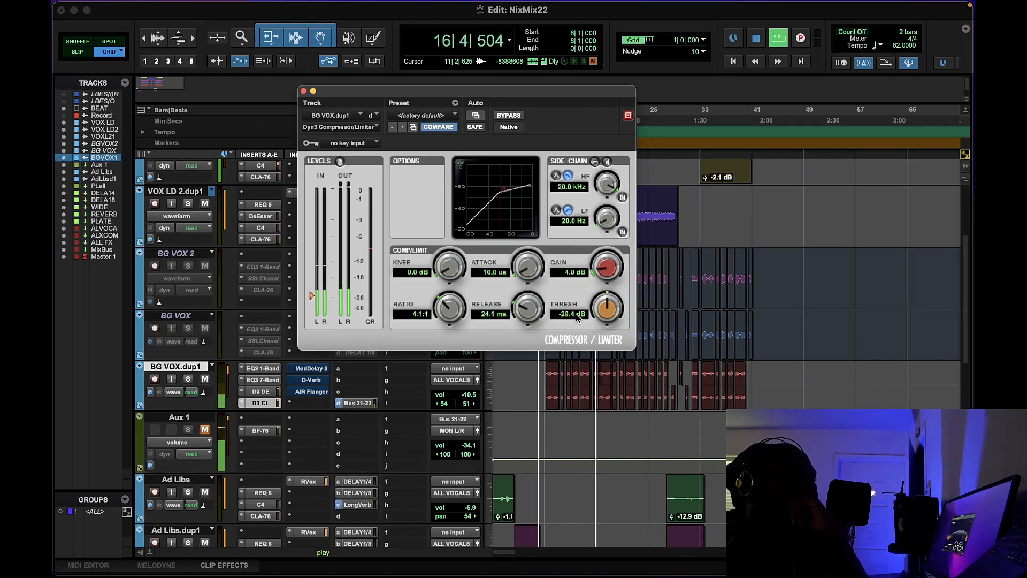
{"action": "left_click_drag", "start_coordinate": [605, 272], "coordinate": [605, 269]}
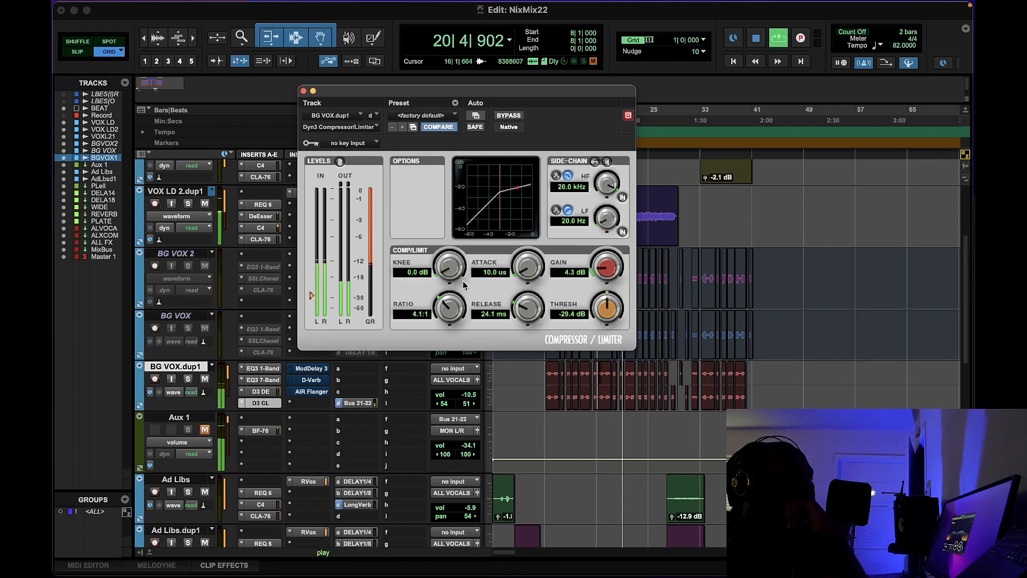
{"action": "left_click_drag", "start_coordinate": [456, 312], "coordinate": [457, 351]}
{"action": "left_click_drag", "start_coordinate": [598, 299], "coordinate": [600, 302]}
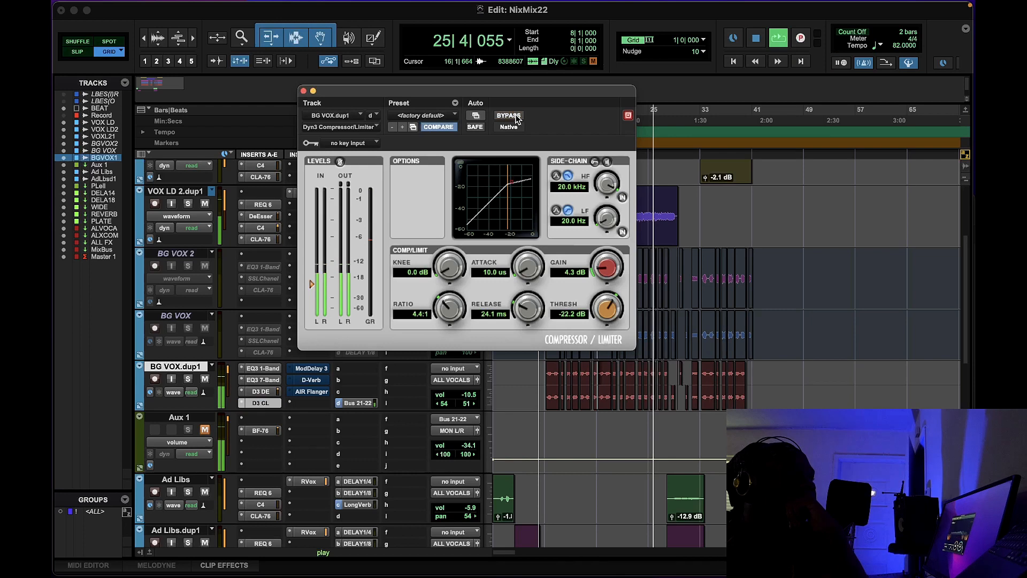
Set the Dyn3 De-Esser range on BG VOX.dup1 to -21.1 dB and stop playback.
{"action": "left_click", "coordinate": [262, 392]}
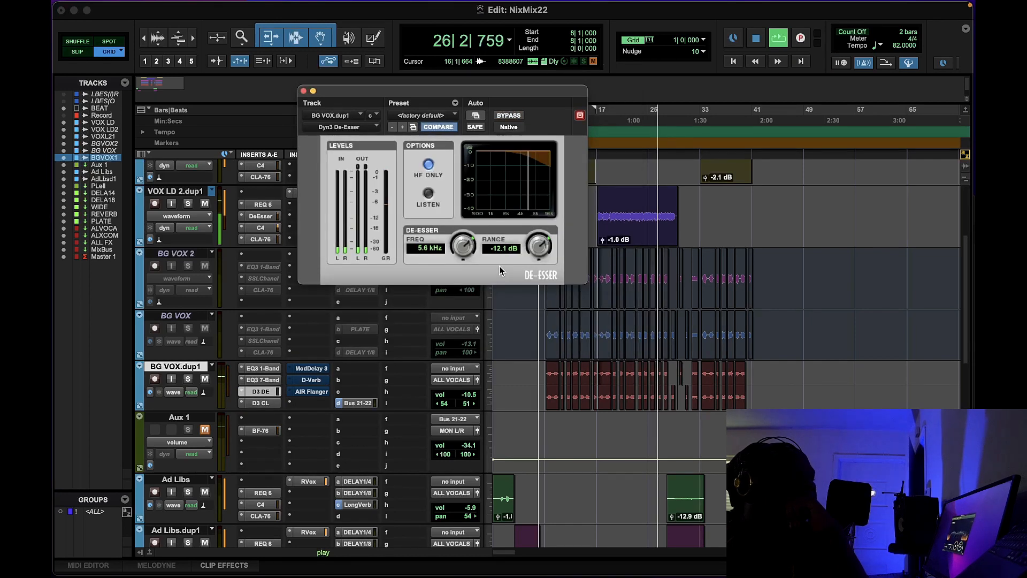
{"action": "mouse_move", "coordinate": [538, 250]}
{"action": "left_mouse_down"}
{"action": "mouse_move", "coordinate": [535, 274]}
{"action": "mouse_move", "coordinate": [545, 246]}
{"action": "left_mouse_up"}
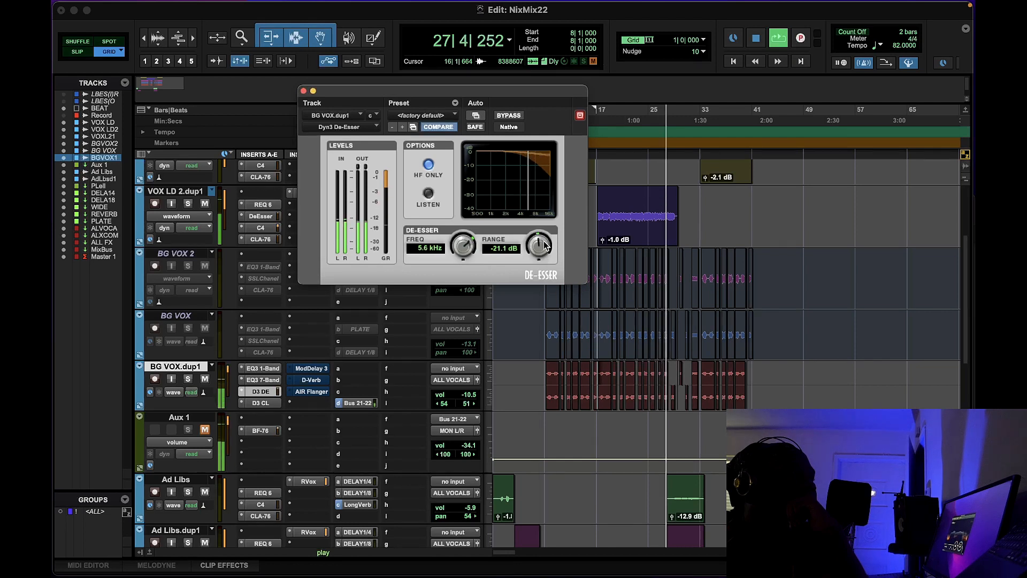
{"action": "key", "text": "space"}
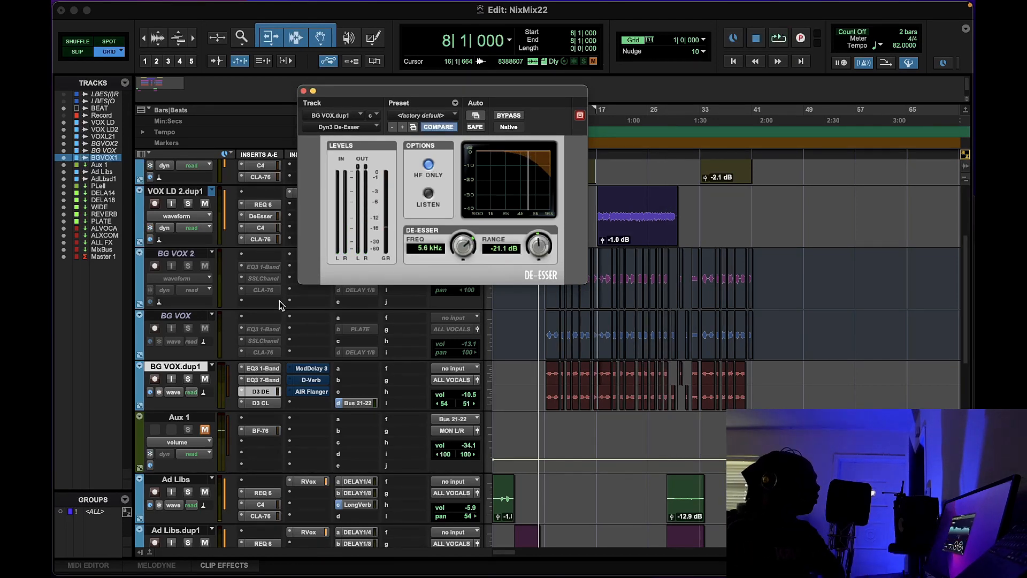
Review the EQ3 7-Band, De-Esser and Compressor/Limiter settings in BG VOX.dup1's insert chain.
{"action": "left_click", "coordinate": [265, 404]}
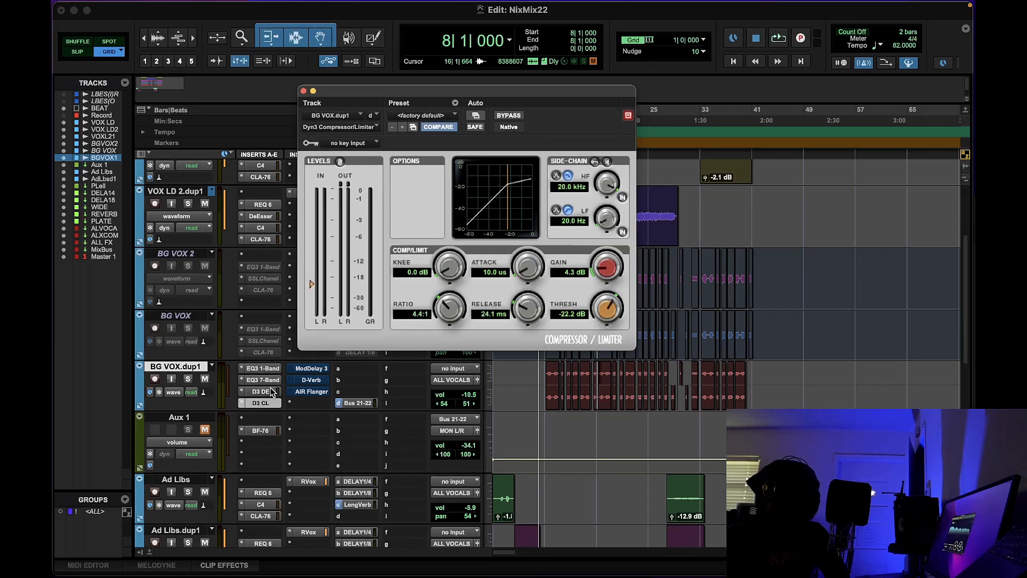
{"action": "left_click", "coordinate": [270, 394]}
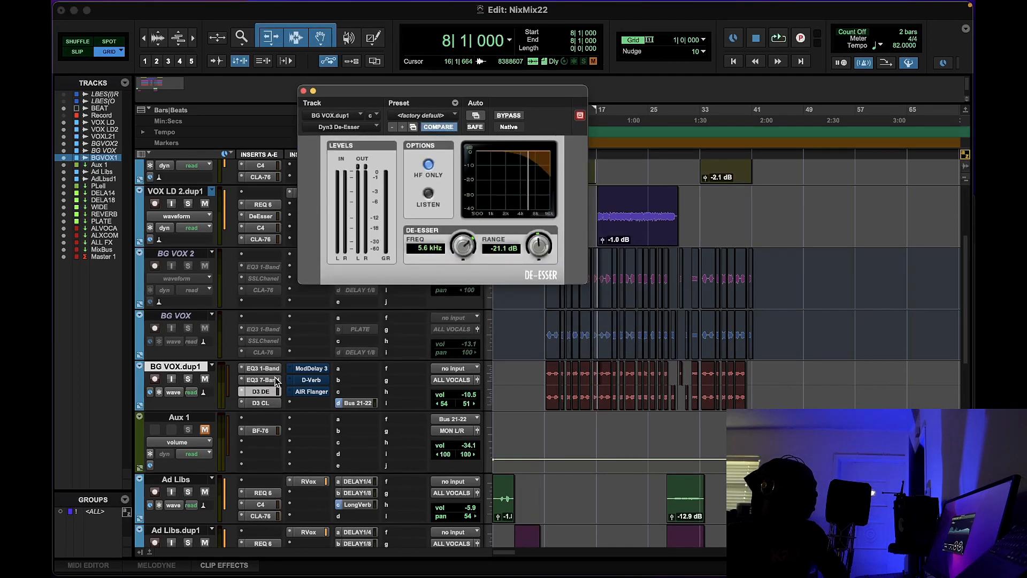
{"action": "left_click", "coordinate": [273, 380]}
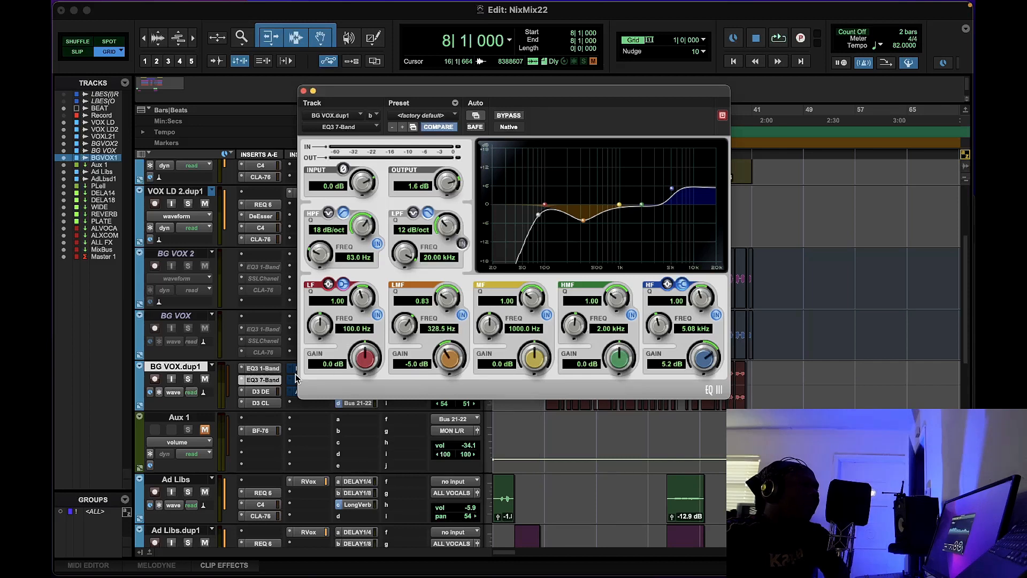
{"action": "left_click", "coordinate": [262, 391]}
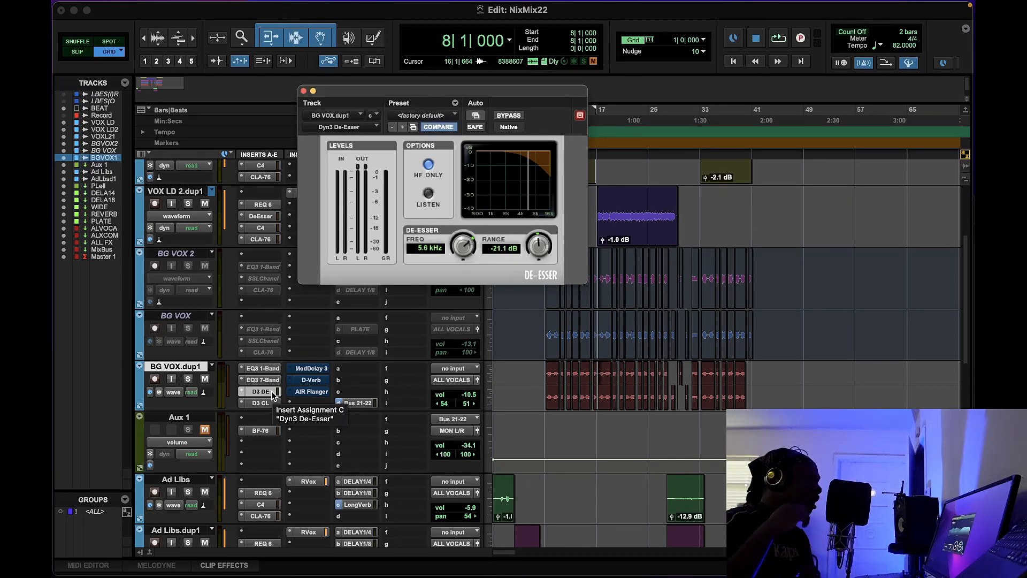
{"action": "left_click", "coordinate": [267, 380]}
{"action": "left_click", "coordinate": [270, 387]}
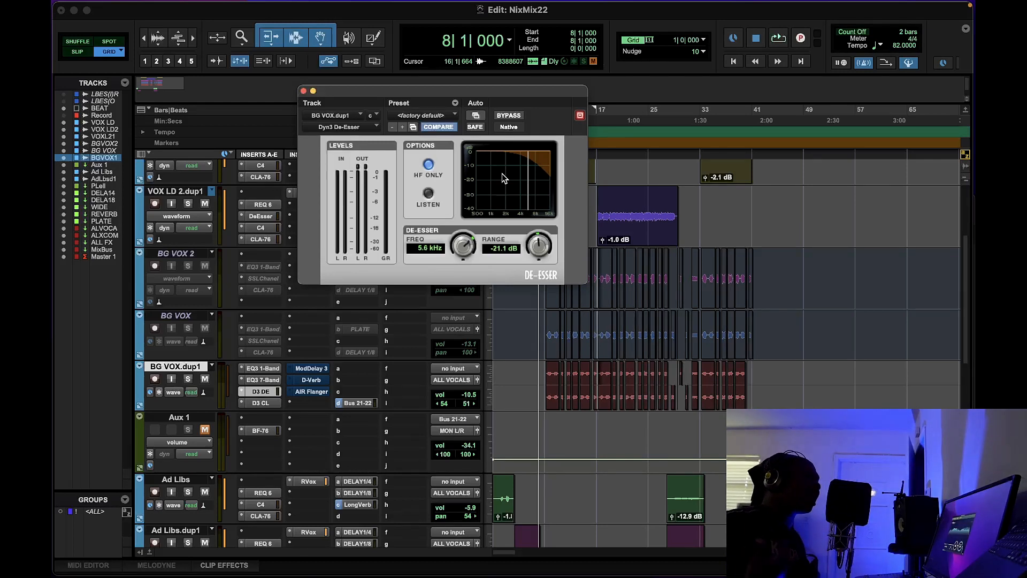
{"action": "left_click", "coordinate": [269, 402]}
{"action": "left_click", "coordinate": [274, 403]}
{"action": "left_click", "coordinate": [262, 403]}
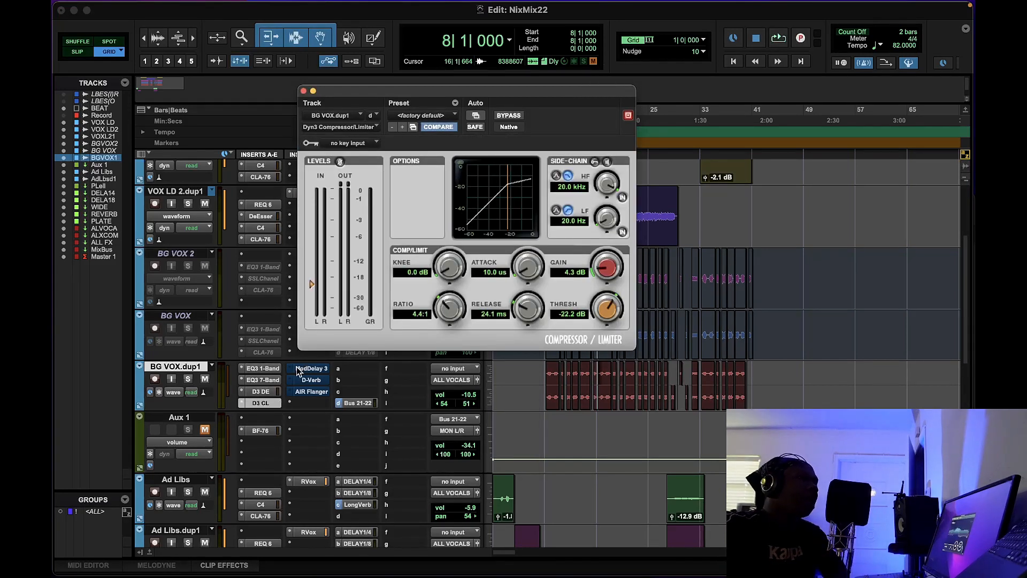
Shift the ModDelay 3, D-Verb and AIR Flanger inserts on BG VOX.dup1 down one slot each, keeping their order.
{"action": "left_click", "coordinate": [313, 404]}
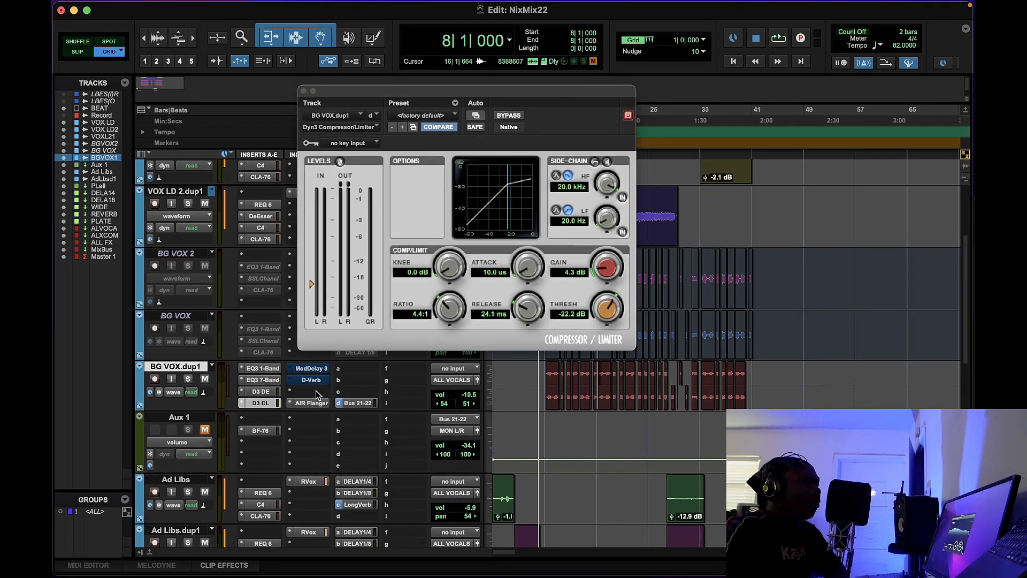
{"action": "mouse_move", "coordinate": [316, 381]}
{"action": "left_mouse_down"}
{"action": "mouse_move", "coordinate": [315, 393]}
{"action": "mouse_move", "coordinate": [315, 380]}
{"action": "left_mouse_up"}
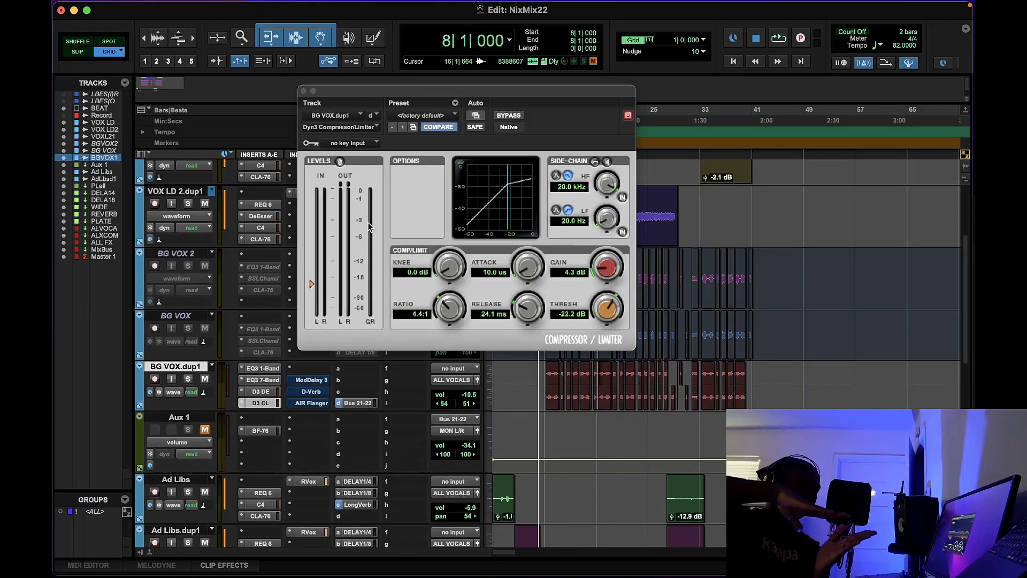
Play the session from bar 9 and widen the BG VOX.dup1 stereo pan to 59 left and 59 right.
{"action": "key", "text": "r"}
{"action": "key", "text": "t"}
{"action": "key", "text": "t"}
{"action": "key", "text": "t"}
{"action": "key", "text": "t"}
{"action": "scroll", "coordinate": [773, 408], "scroll_direction": "up", "scroll_amount": 2}
{"action": "scroll", "coordinate": [773, 407], "scroll_direction": "right", "scroll_amount": 4}
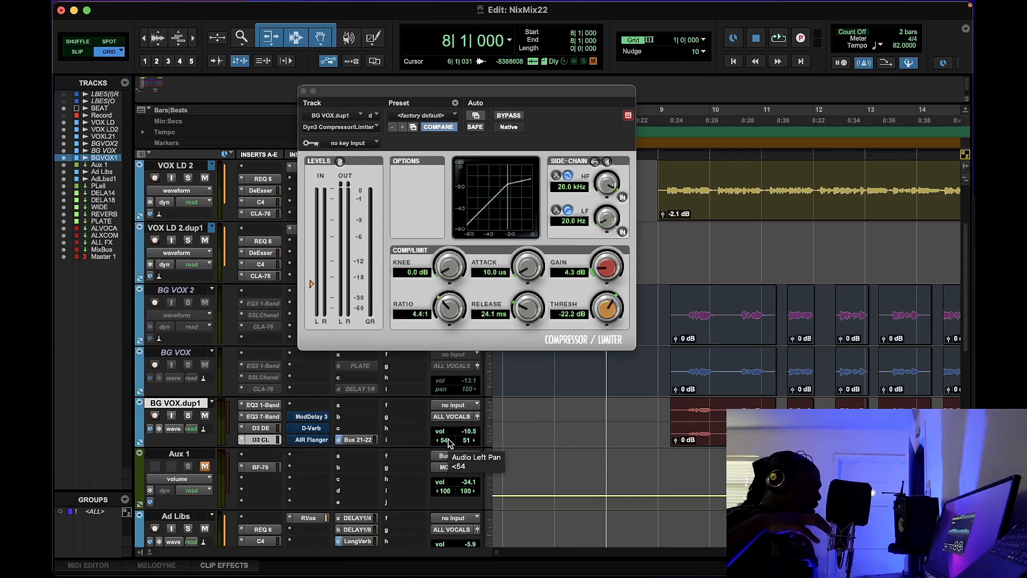
{"action": "key", "text": "space"}
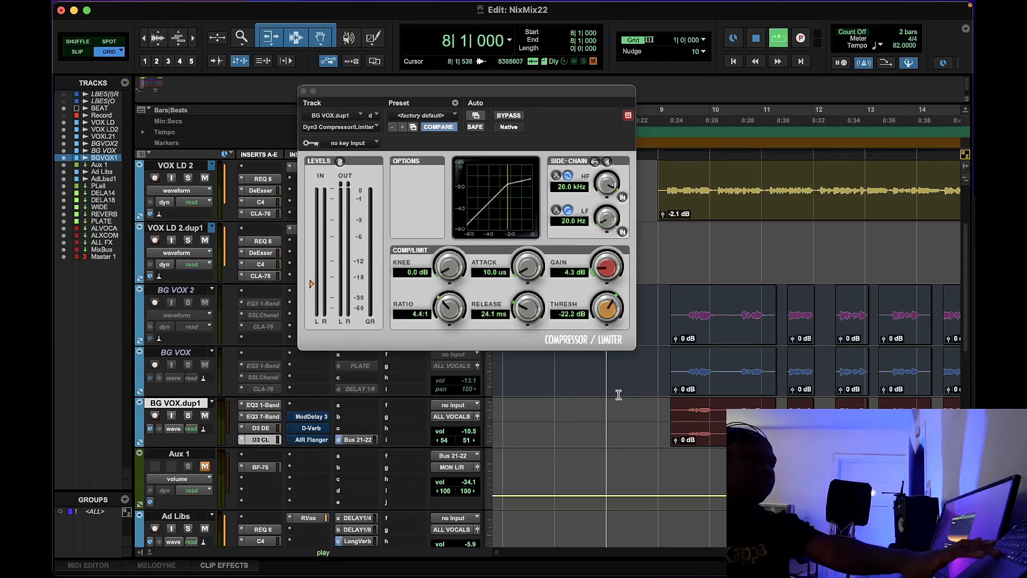
{"action": "left_click", "coordinate": [666, 123]}
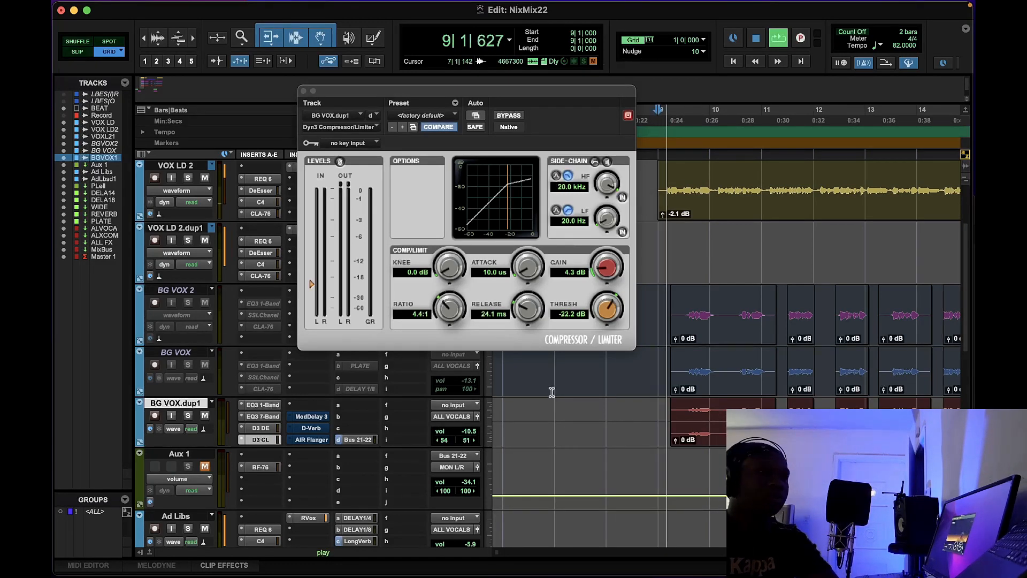
{"action": "mouse_move", "coordinate": [444, 439]}
{"action": "left_mouse_down"}
{"action": "mouse_move", "coordinate": [472, 438]}
{"action": "mouse_move", "coordinate": [443, 444]}
{"action": "mouse_move", "coordinate": [467, 439]}
{"action": "mouse_move", "coordinate": [454, 439]}
{"action": "left_mouse_up"}
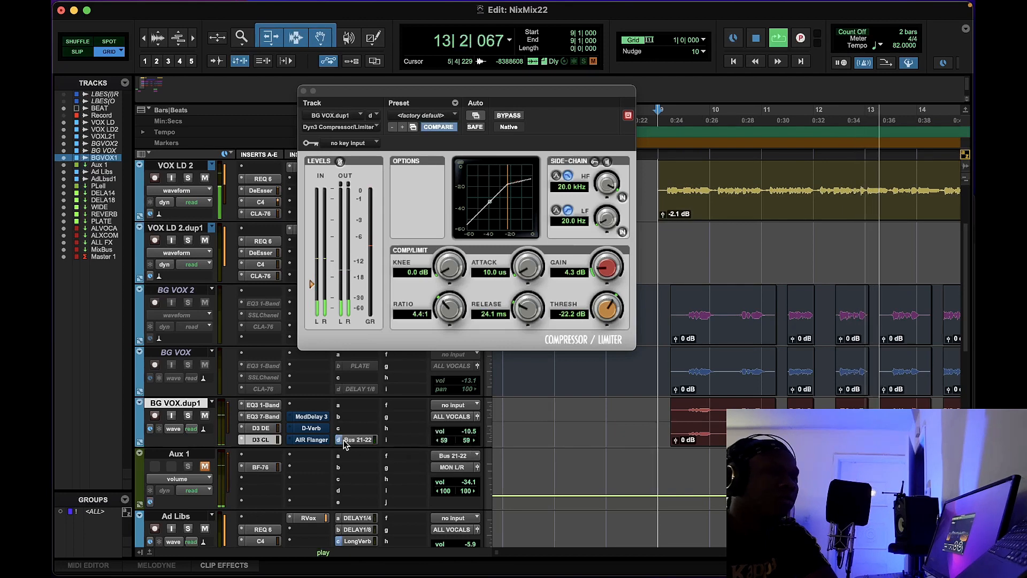
Bypass BG VOX.dup1's two EQs, De-Esser and compressor, re-enable them one by one to compare, and leave the compressor bypassed.
{"action": "left_click", "coordinate": [269, 404], "text": "super"}
{"action": "left_click", "coordinate": [268, 416], "text": "super"}
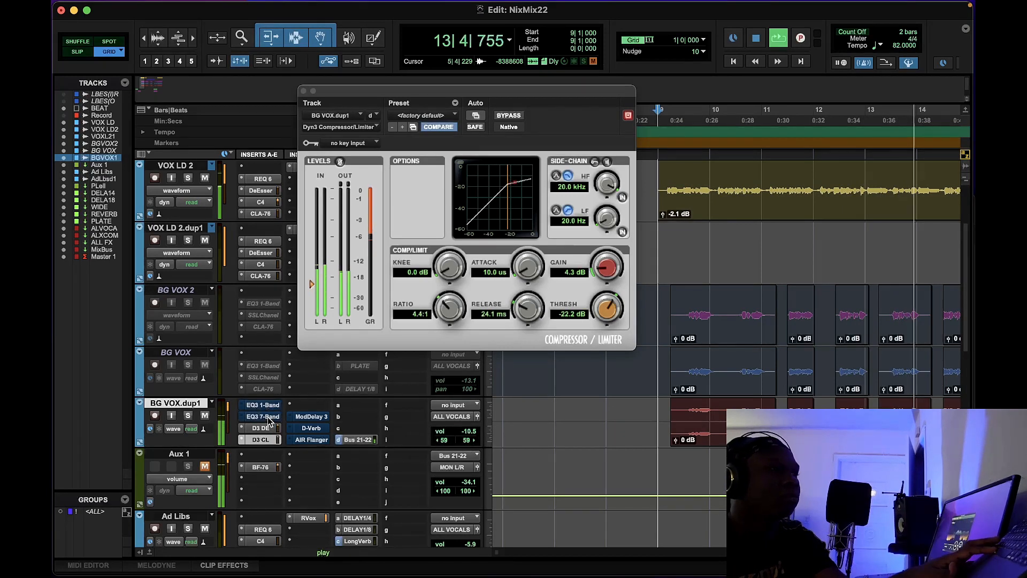
{"action": "left_click", "coordinate": [267, 429], "text": "super"}
{"action": "left_click", "coordinate": [267, 436], "text": "super"}
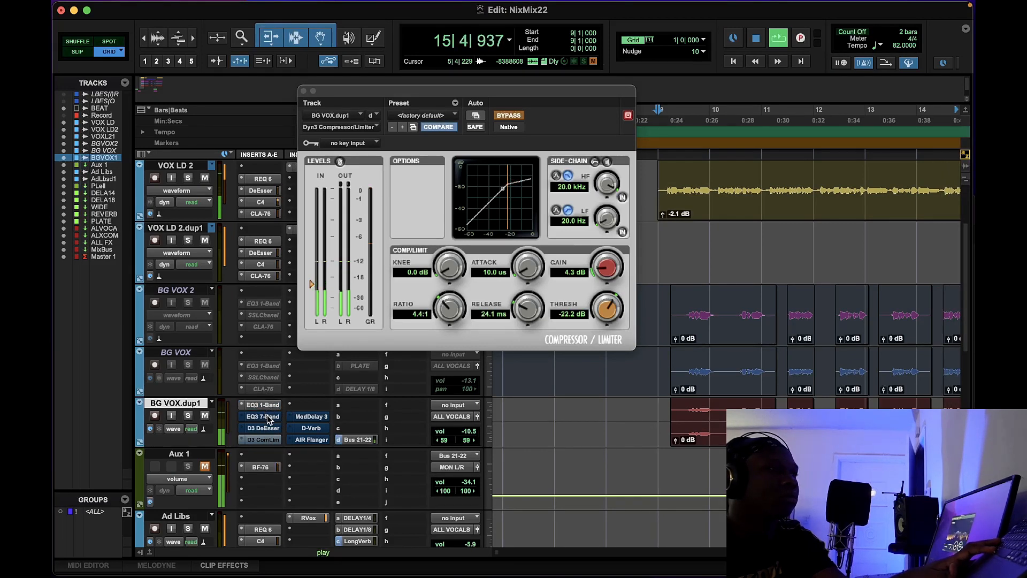
{"action": "left_click", "coordinate": [267, 416], "text": "super"}
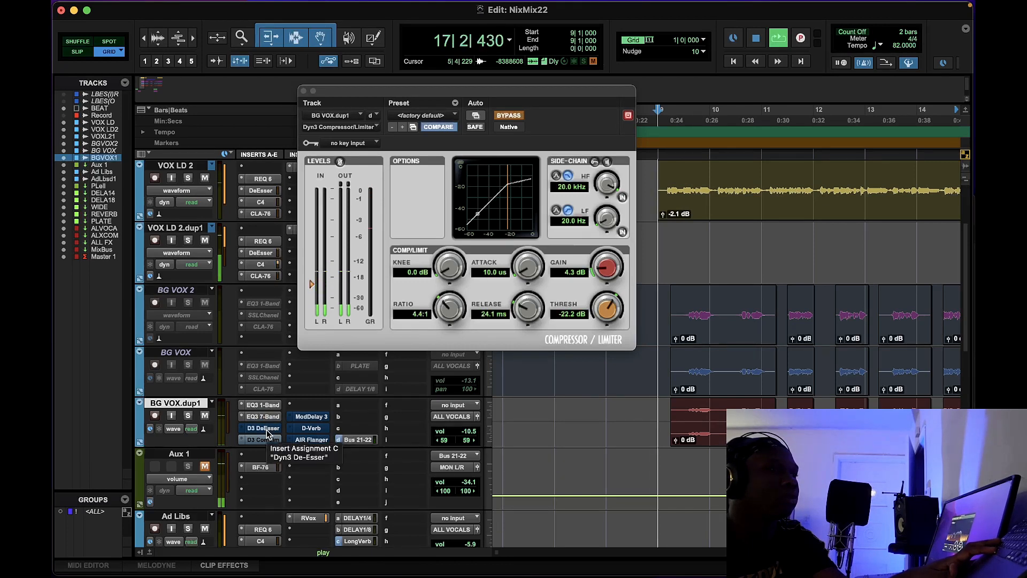
{"action": "left_click", "coordinate": [267, 429], "text": "super"}
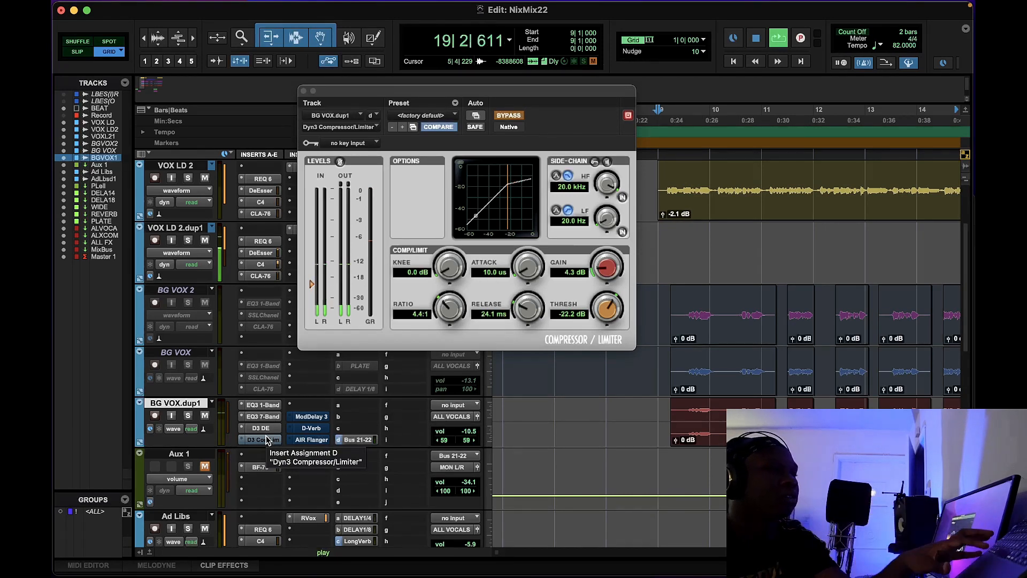
{"action": "left_click", "coordinate": [266, 438], "text": "super"}
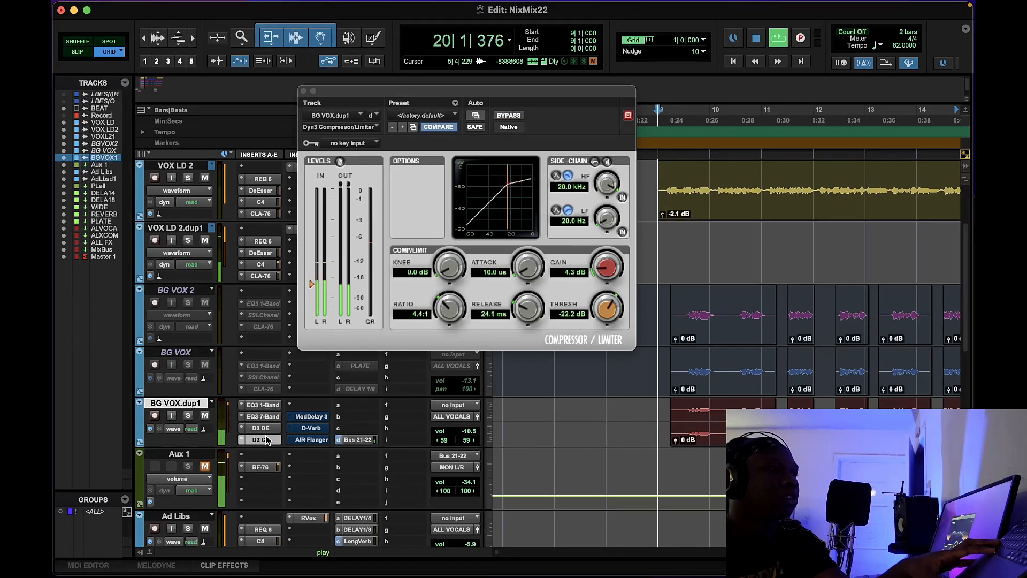
{"action": "left_click", "coordinate": [265, 436], "text": "super"}
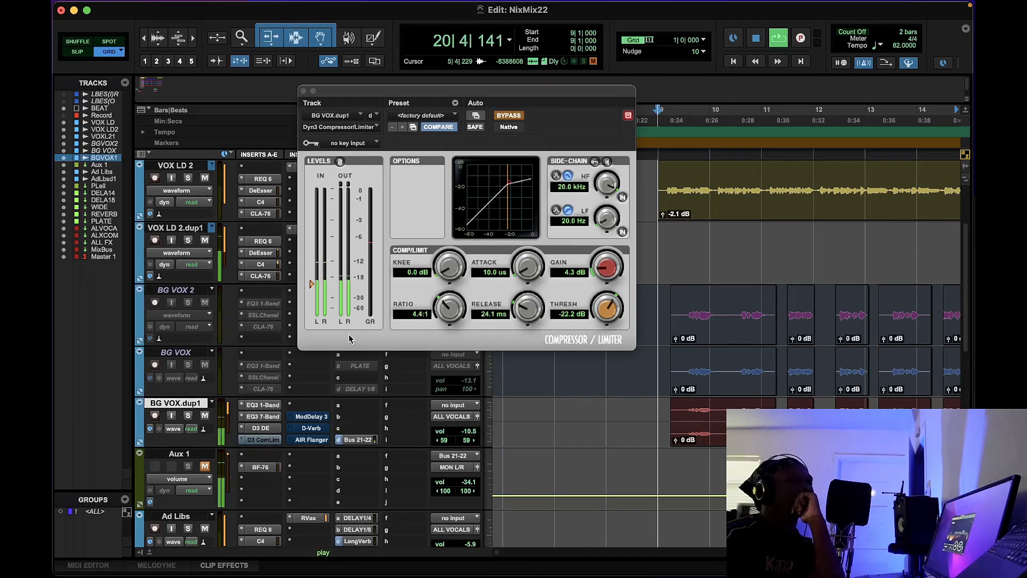
Activate Mod Delay III on BG VOX.dup1 and set its mix to 56% for the left delay and 50% for the right.
{"action": "left_click", "coordinate": [315, 416]}
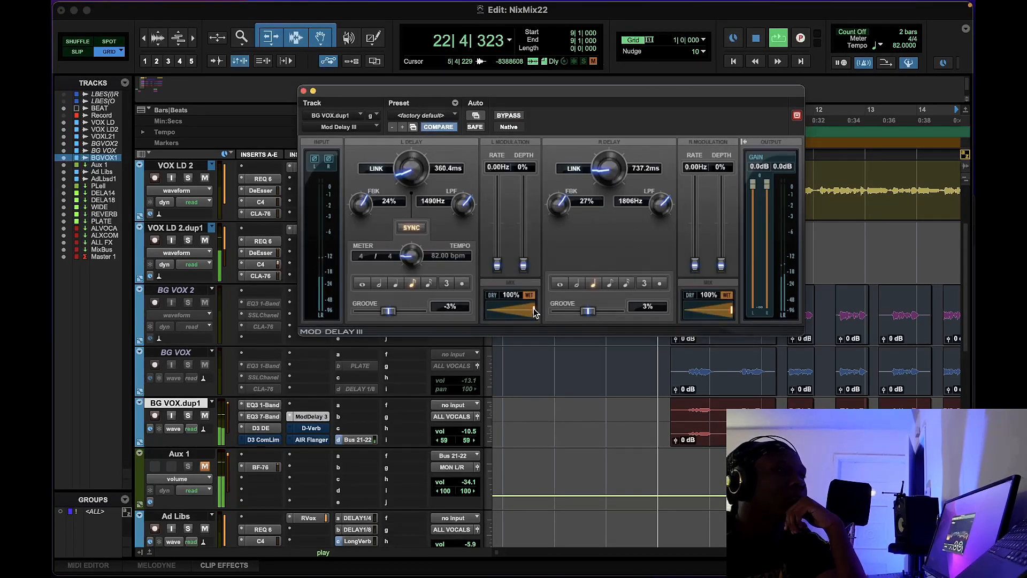
{"action": "left_click_drag", "start_coordinate": [530, 309], "coordinate": [502, 306]}
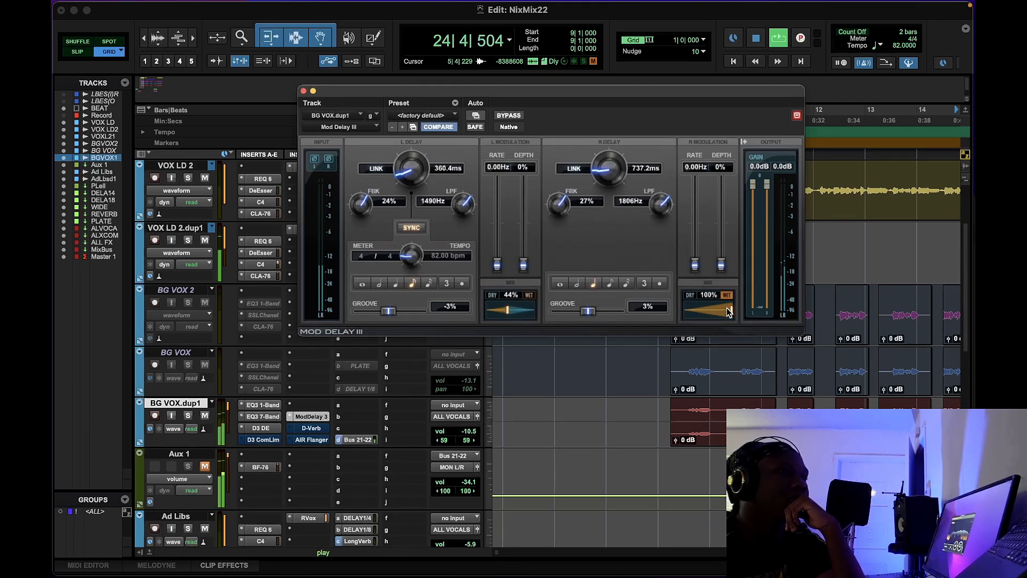
{"action": "mouse_move", "coordinate": [726, 310]}
{"action": "left_mouse_down"}
{"action": "mouse_move", "coordinate": [696, 310]}
{"action": "mouse_move", "coordinate": [706, 311]}
{"action": "left_mouse_up"}
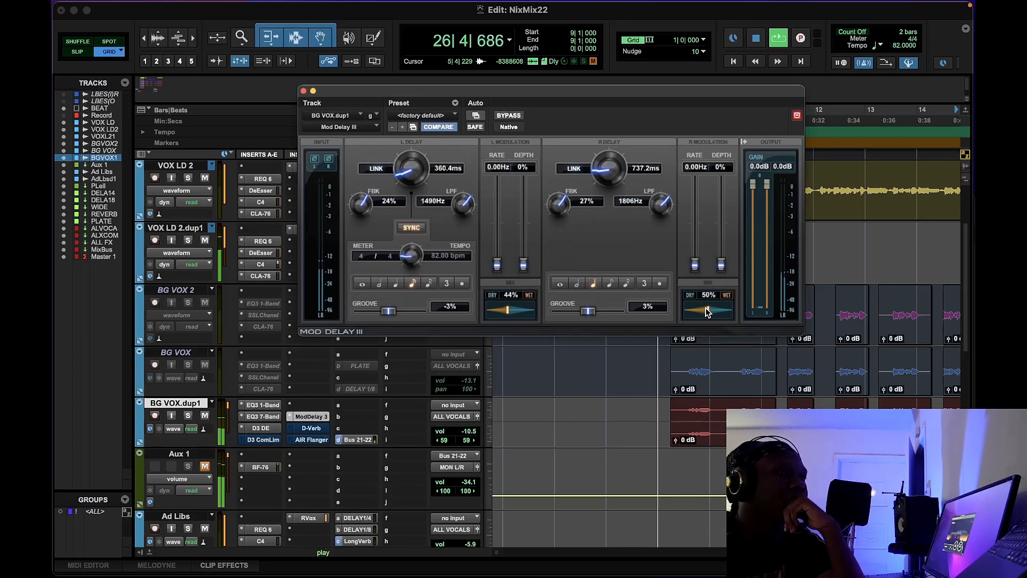
{"action": "left_click_drag", "start_coordinate": [508, 308], "coordinate": [511, 310]}
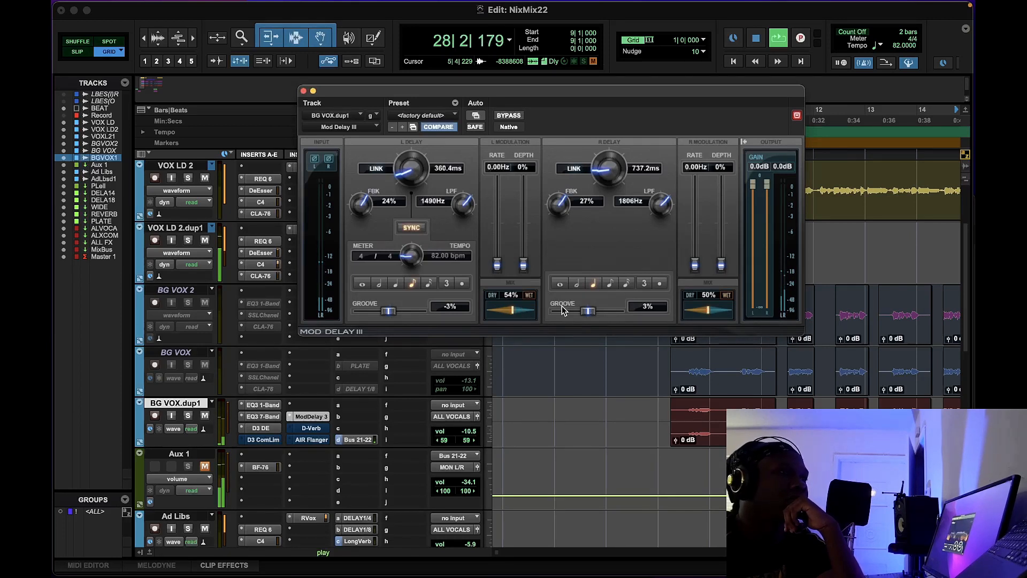
{"action": "left_click_drag", "start_coordinate": [511, 307], "coordinate": [513, 307]}
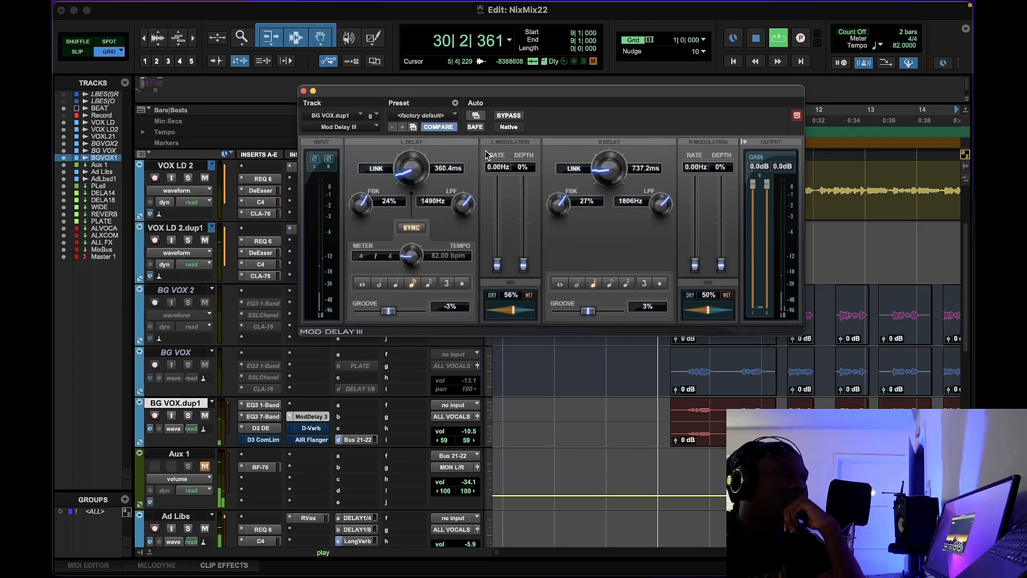
Replay from bar 9 and reset Mod Delay III to its factory default preset.
{"action": "key", "text": "space"}
{"action": "key", "text": "space"}
{"action": "left_click", "coordinate": [414, 116]}
{"action": "left_click", "coordinate": [416, 113]}
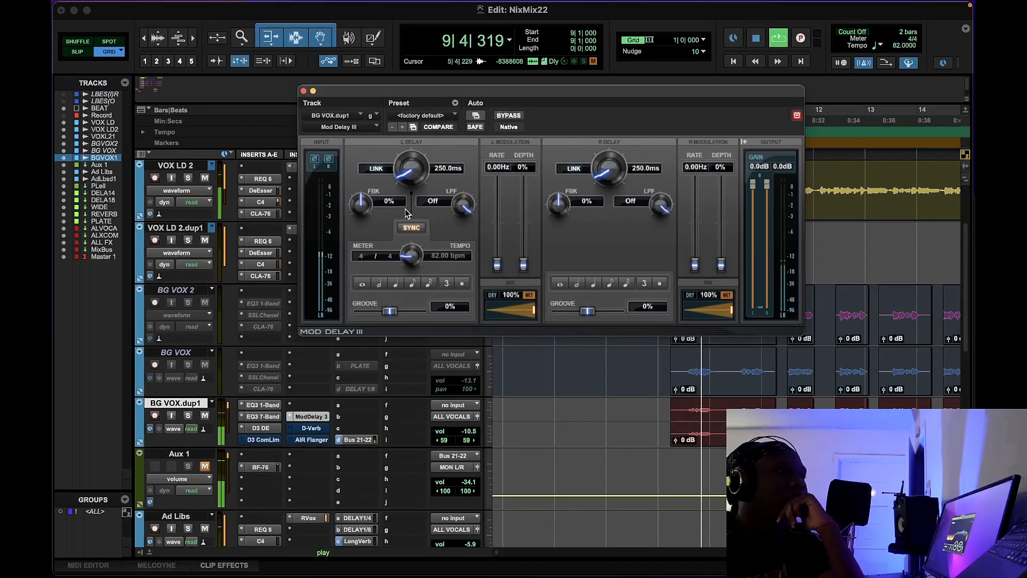
Sync both Mod Delay III delays to quarter notes and set the left delay's low-pass filter to 1989 Hz.
{"action": "left_click", "coordinate": [394, 283]}
{"action": "left_click", "coordinate": [595, 280]}
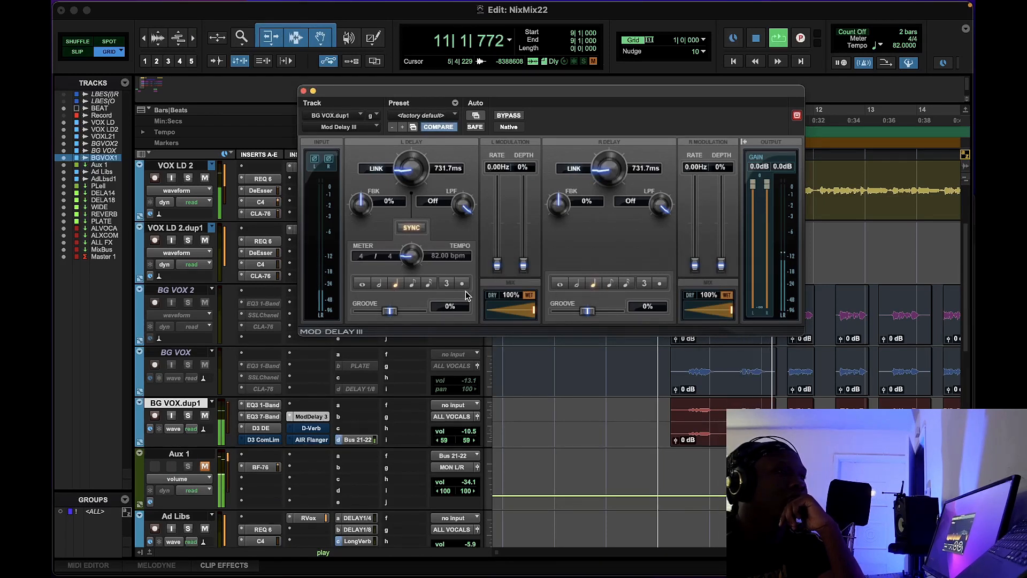
{"action": "left_click_drag", "start_coordinate": [463, 205], "coordinate": [465, 267]}
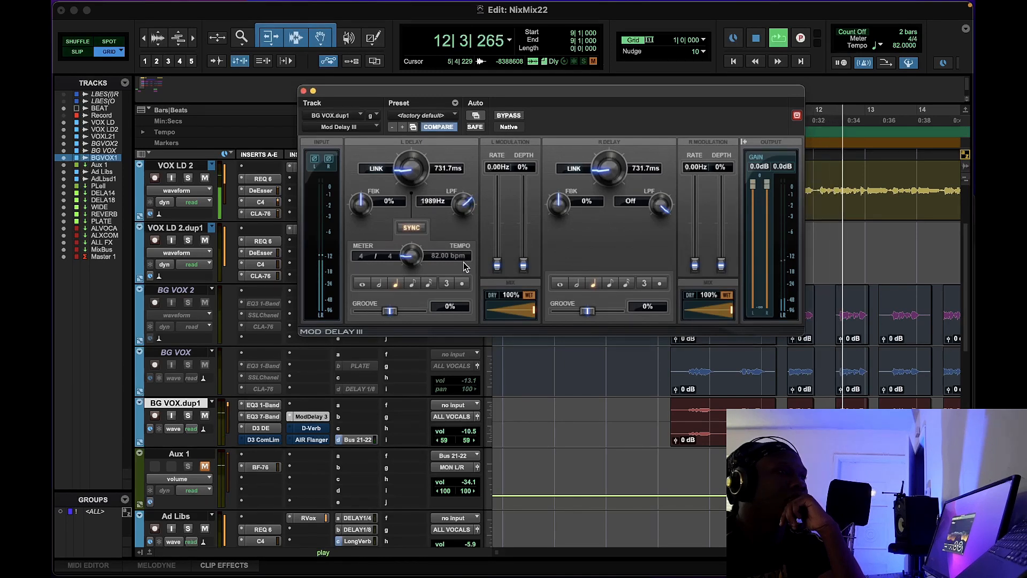
Set Mod Delay III's feedback to 23% left and 30% right, and the right delay's low-pass filter to 1951 Hz.
{"action": "left_click_drag", "start_coordinate": [364, 208], "coordinate": [375, 195]}
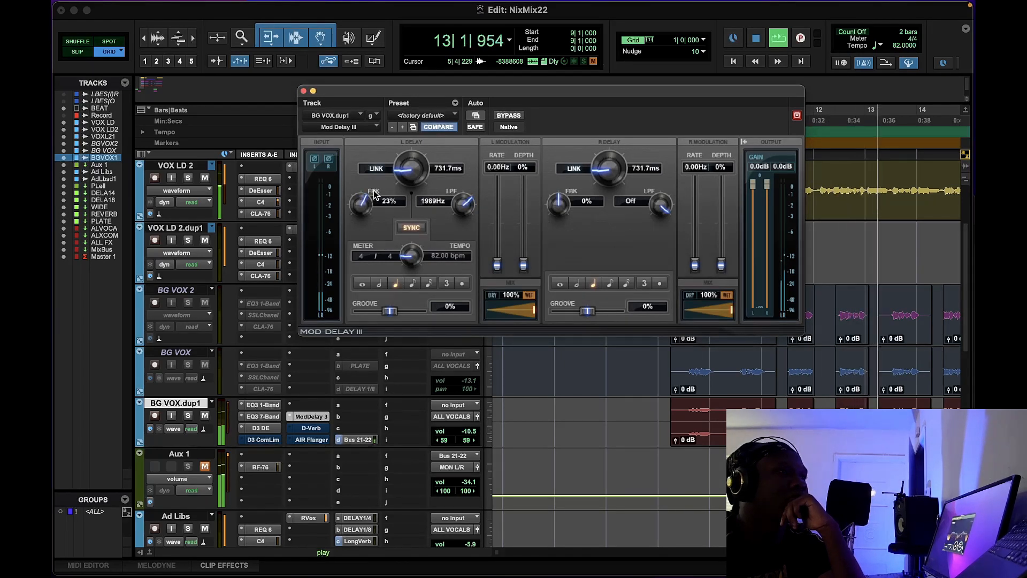
{"action": "left_click_drag", "start_coordinate": [560, 206], "coordinate": [562, 195]}
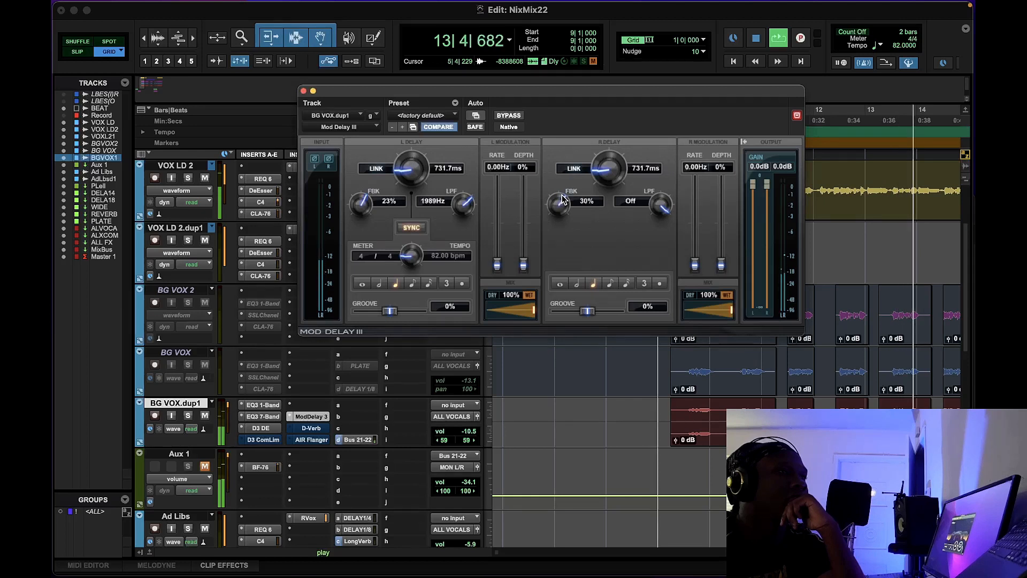
{"action": "left_click_drag", "start_coordinate": [663, 205], "coordinate": [675, 261]}
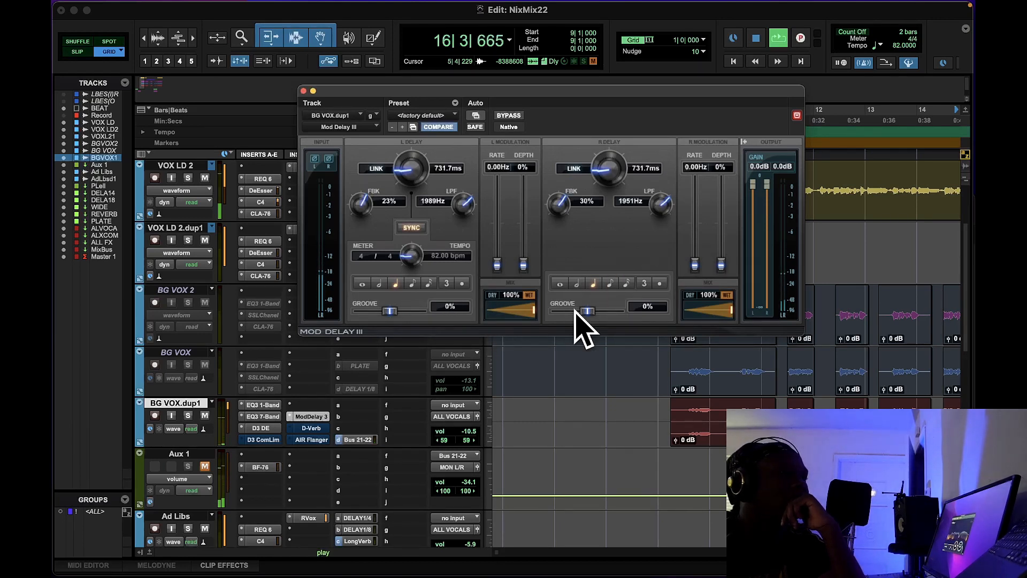
Set Mod Delay III's groove to -4% left and 6% right, and its left feedback to 29%.
{"action": "left_click_drag", "start_coordinate": [587, 312], "coordinate": [588, 312]}
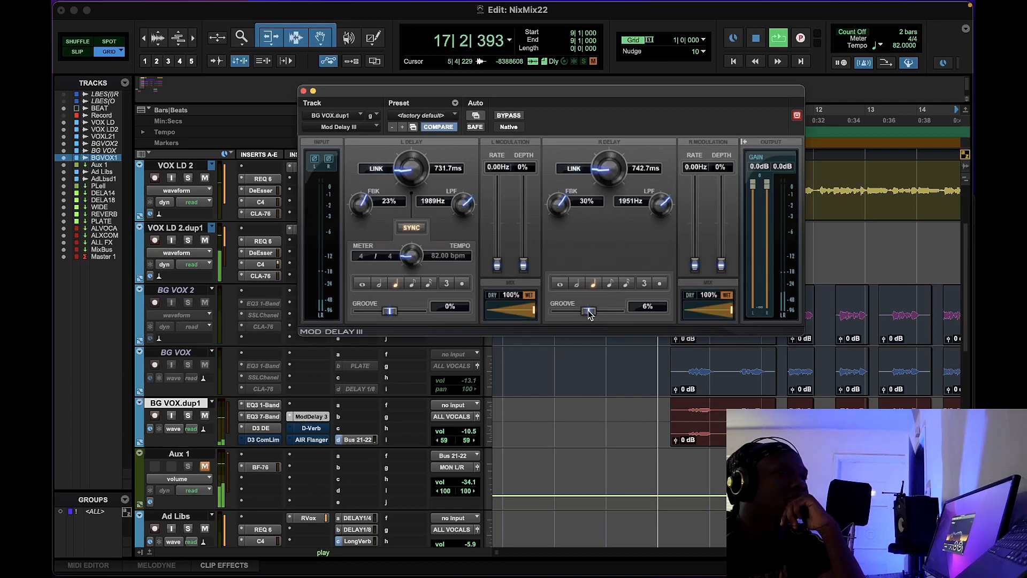
{"action": "left_click_drag", "start_coordinate": [390, 310], "coordinate": [391, 310]}
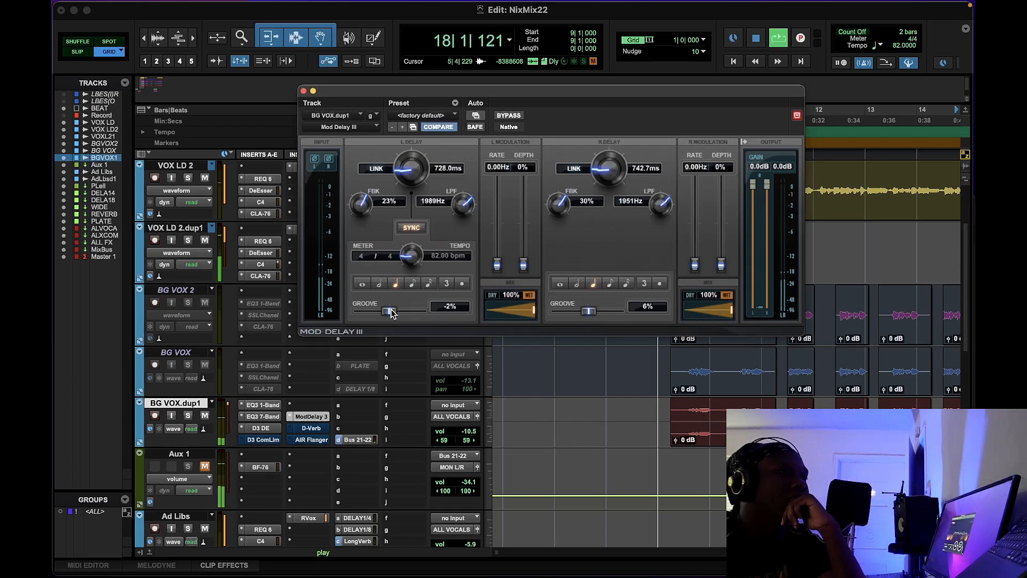
{"action": "left_click", "coordinate": [514, 117]}
{"action": "left_click", "coordinate": [516, 118]}
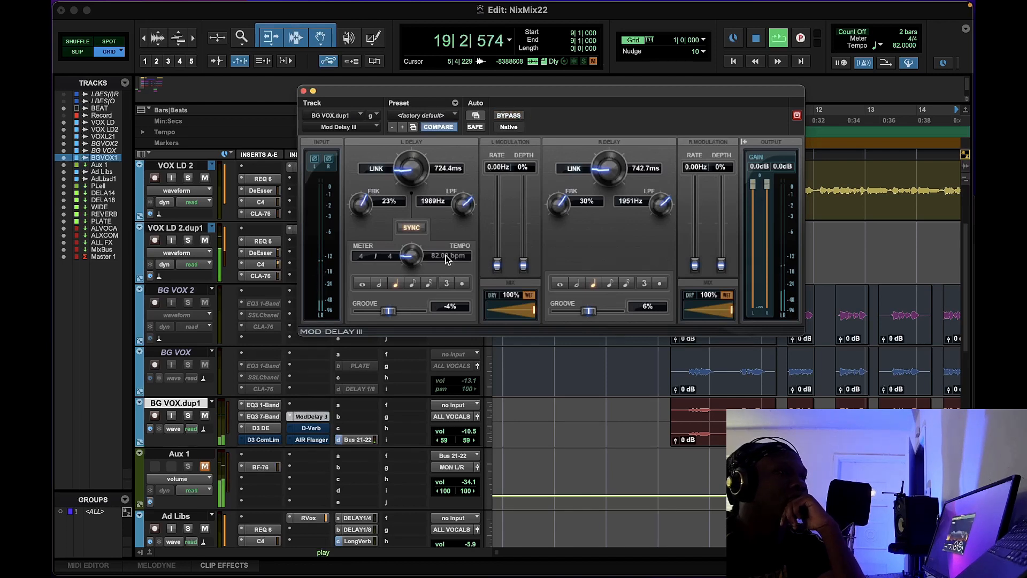
{"action": "left_click_drag", "start_coordinate": [362, 214], "coordinate": [367, 204]}
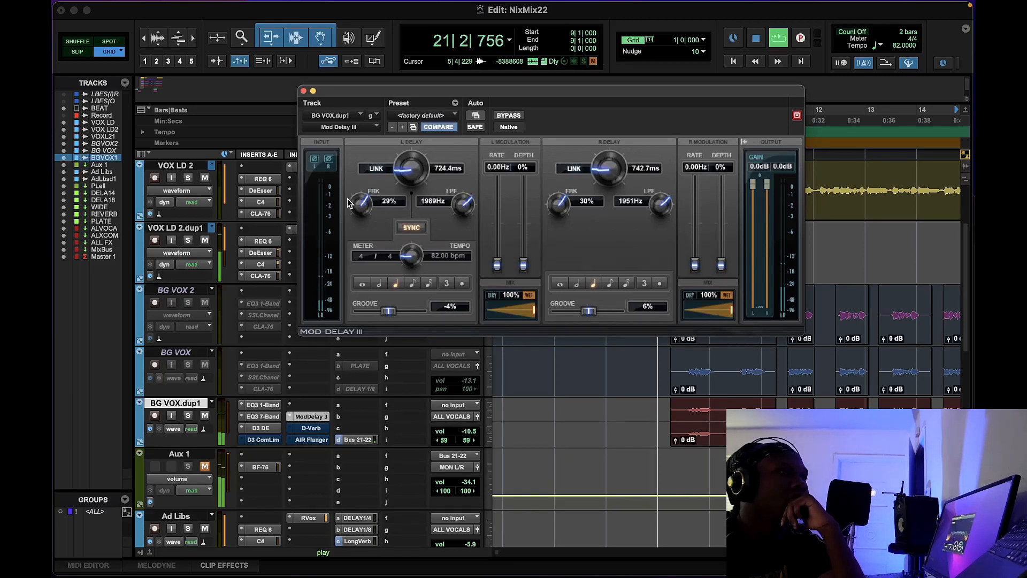
Try the right delay at eighth notes, set Mod Delay III's mix to 62% left and 67% right, and compare against bypass.
{"action": "left_click", "coordinate": [610, 283]}
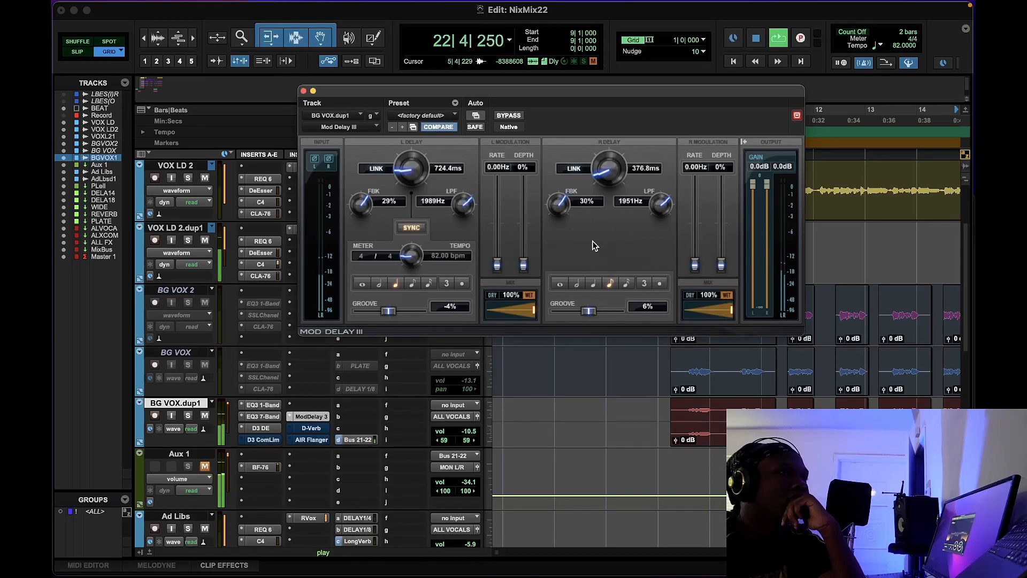
{"action": "left_click_drag", "start_coordinate": [534, 309], "coordinate": [514, 310]}
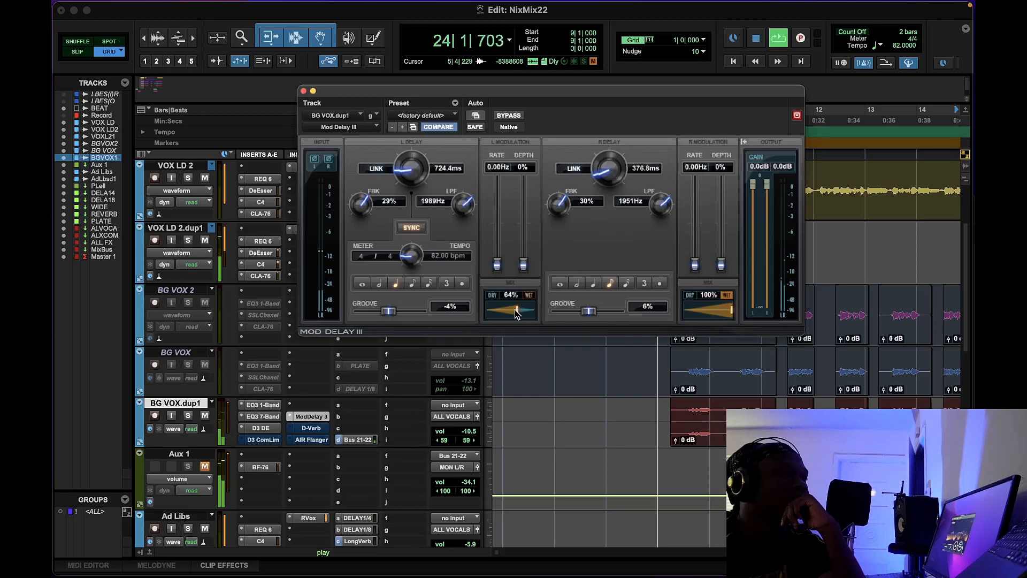
{"action": "left_click_drag", "start_coordinate": [736, 313], "coordinate": [707, 310]}
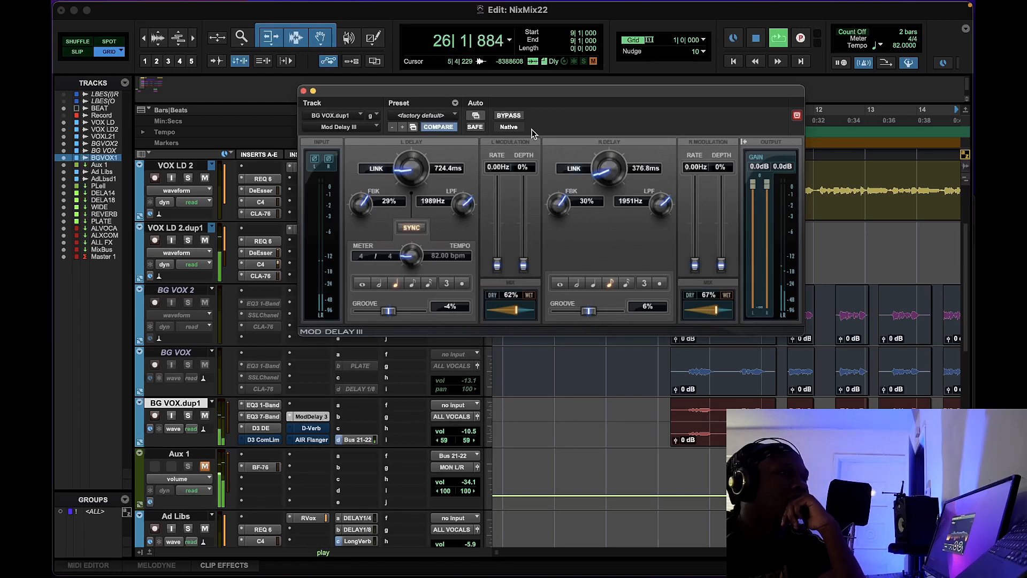
{"action": "left_click", "coordinate": [509, 115]}
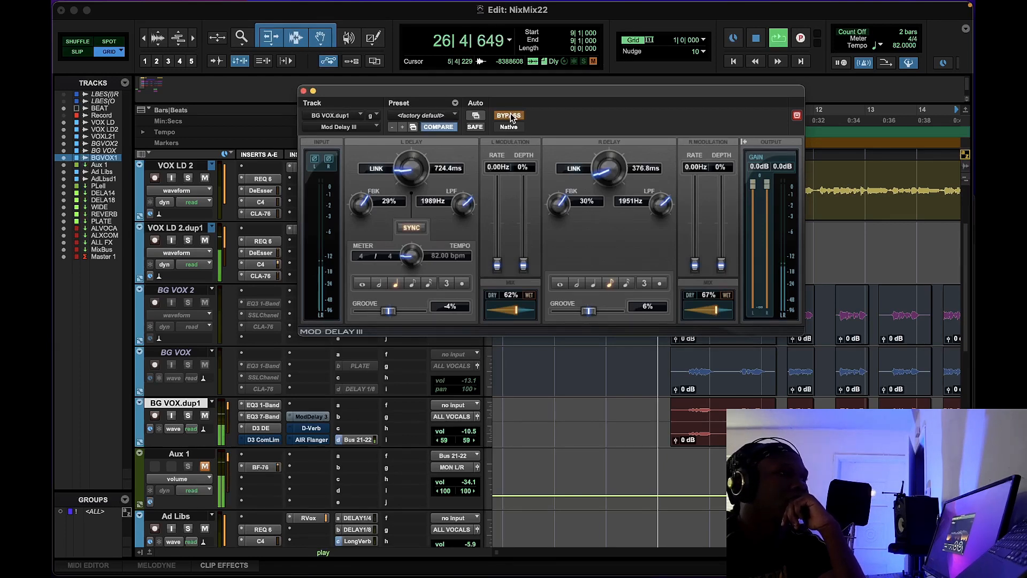
{"action": "left_click", "coordinate": [510, 114]}
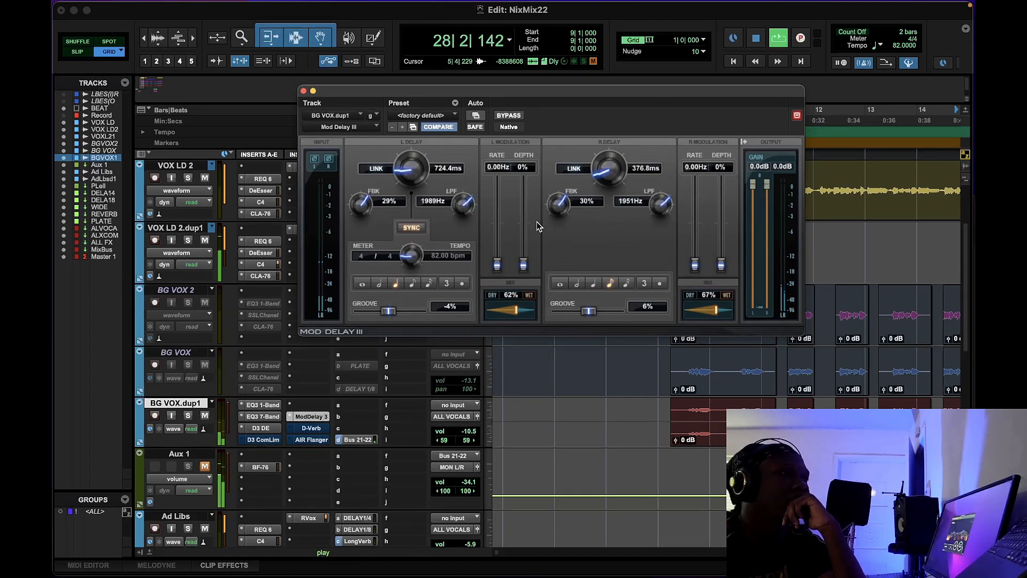
Set Mod Delay III's low-pass filters to 1806 Hz left and 1914 Hz right and the left mix to 59%, then stop playback.
{"action": "left_click_drag", "start_coordinate": [466, 206], "coordinate": [471, 211]}
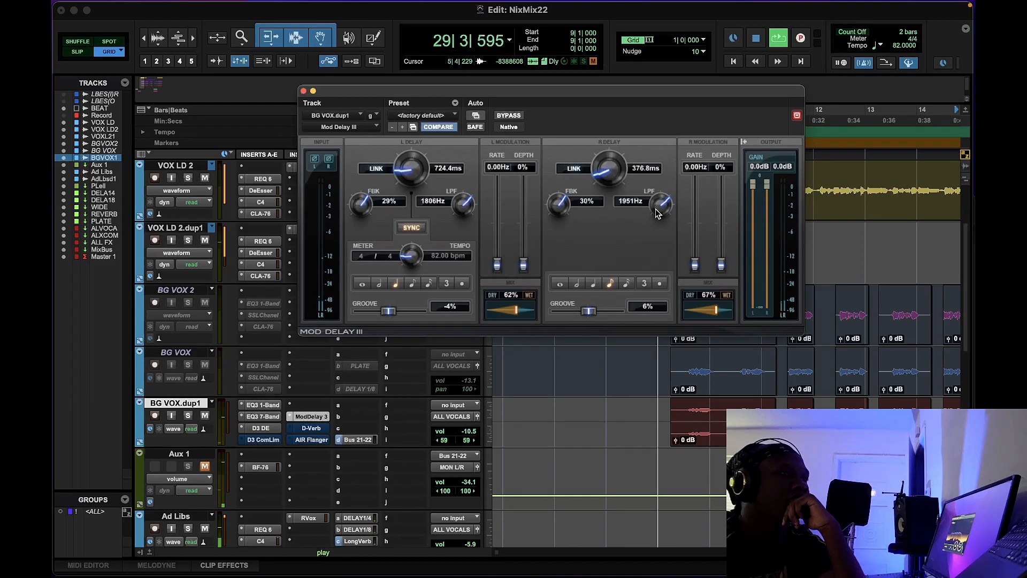
{"action": "left_click_drag", "start_coordinate": [658, 213], "coordinate": [659, 215]}
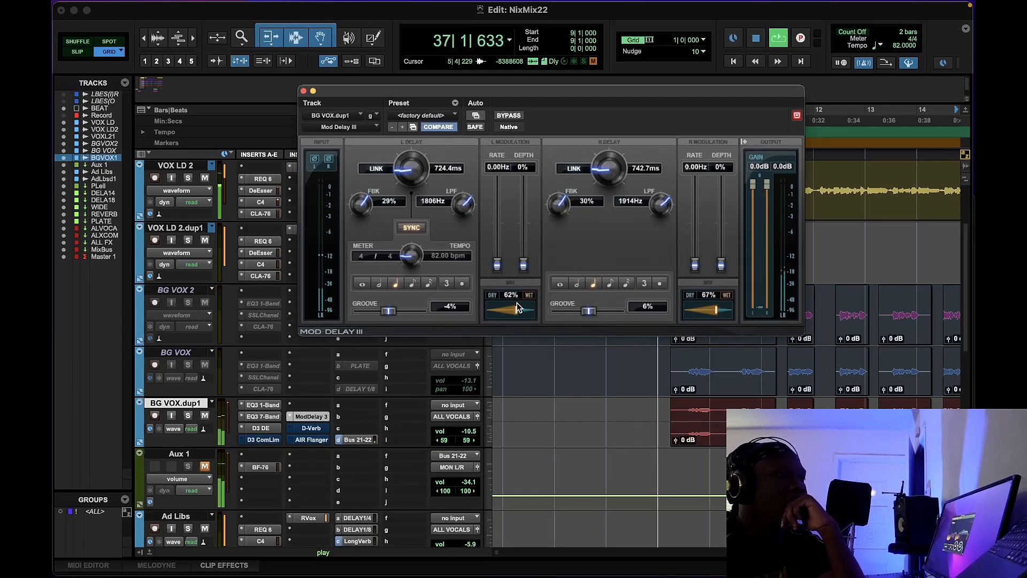
{"action": "left_click_drag", "start_coordinate": [517, 310], "coordinate": [516, 307]}
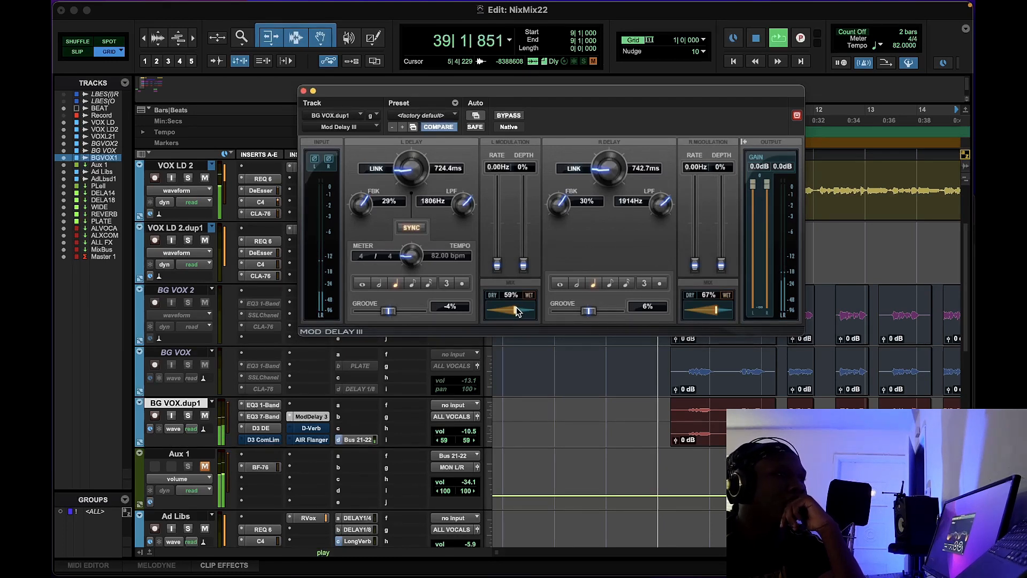
{"action": "key", "text": "space"}
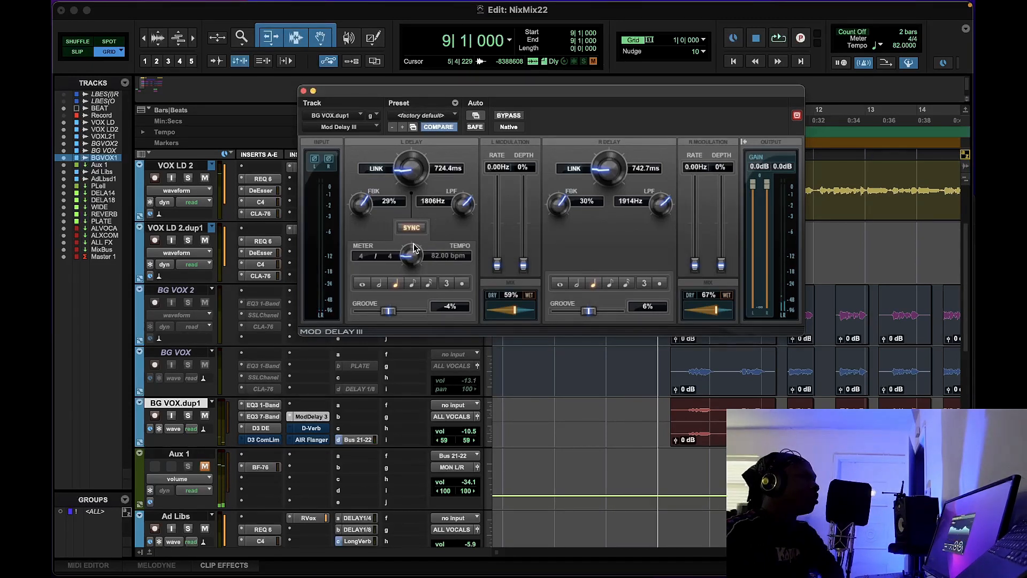
Remove the bypassed Dyn3 Compressor/Limiter from BG VOX.dup1's inserts.
{"action": "left_click", "coordinate": [279, 441]}
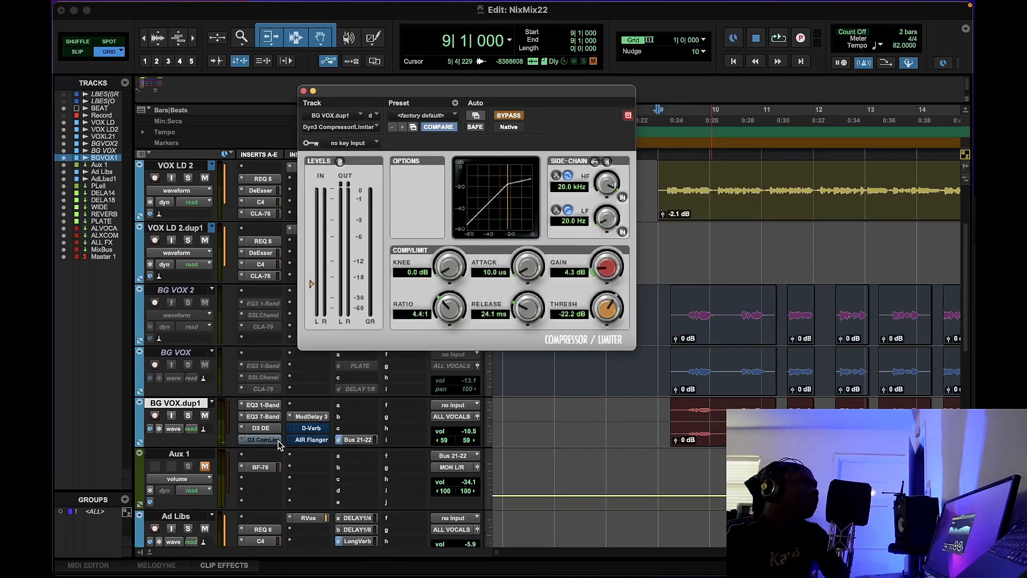
{"action": "left_click", "coordinate": [279, 442]}
{"action": "right_click", "coordinate": [279, 443]}
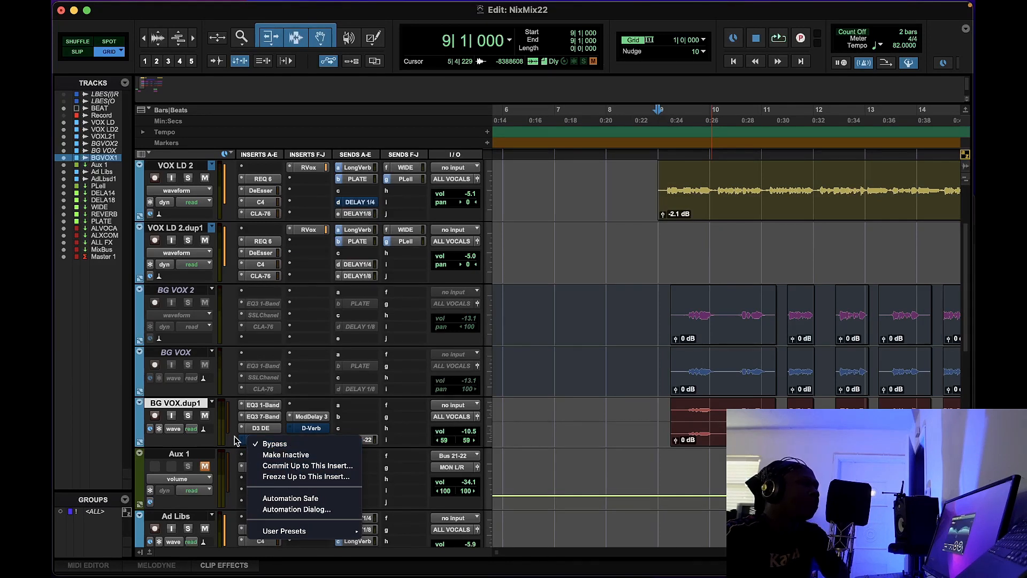
{"action": "left_click", "coordinate": [234, 435]}
{"action": "left_click", "coordinate": [255, 438]}
{"action": "left_click", "coordinate": [265, 399]}
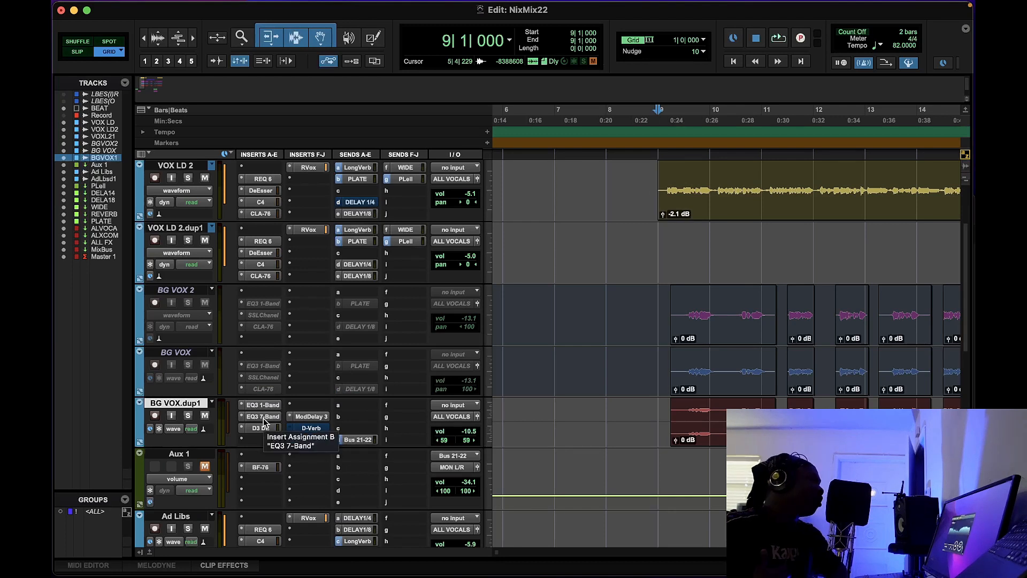
Move Mod Delay III on BG VOX.dup1 into the empty insert slot directly after the De-Esser.
{"action": "left_click", "coordinate": [311, 417]}
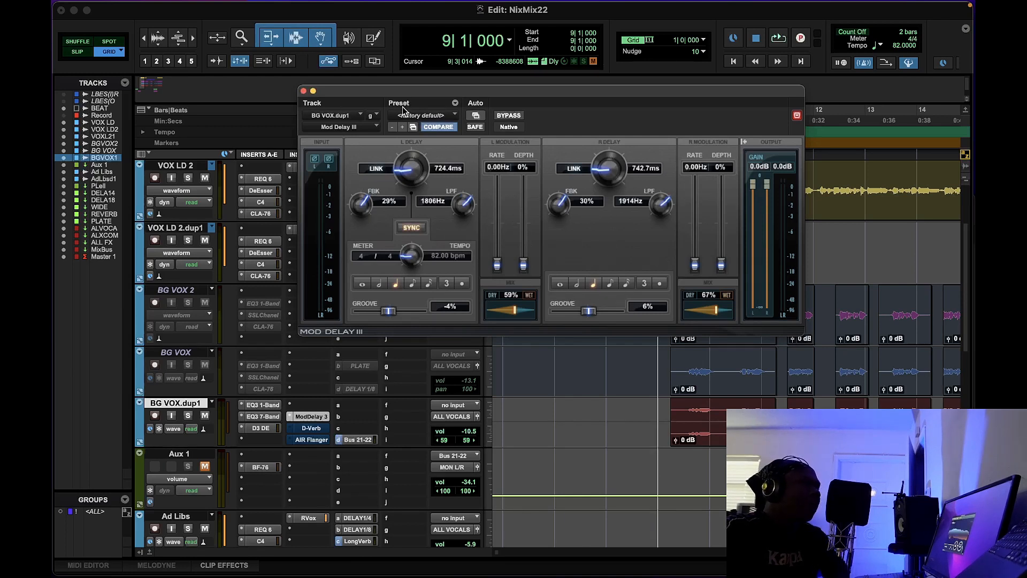
{"action": "left_click", "coordinate": [304, 92]}
{"action": "left_click_drag", "start_coordinate": [272, 439], "coordinate": [270, 440]}
Play from bar 9, take D-Verb on BG VOX.dup1 out of bypass and set its mix to 22%.
{"action": "left_click", "coordinate": [303, 428]}
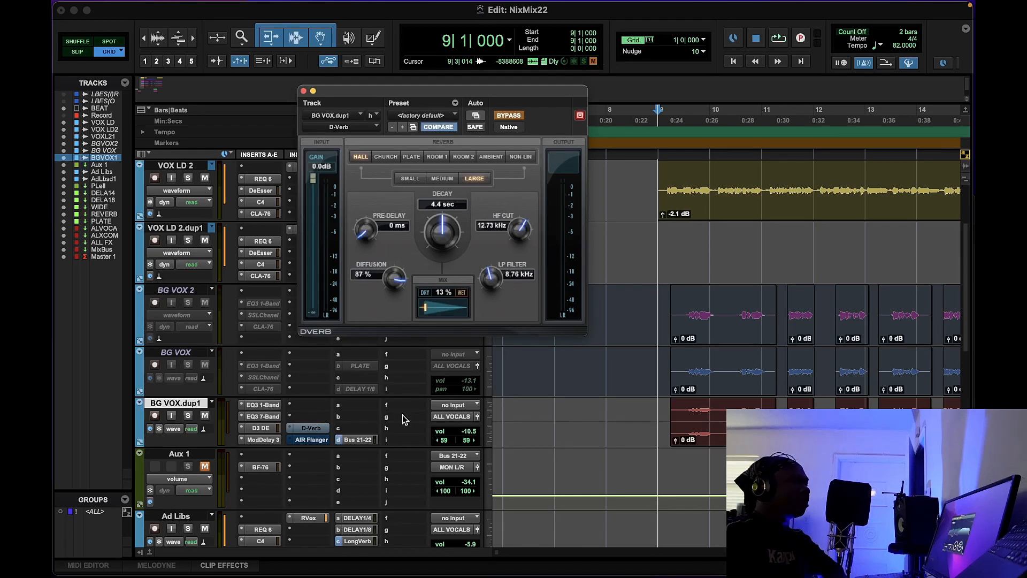
{"action": "key", "text": "space"}
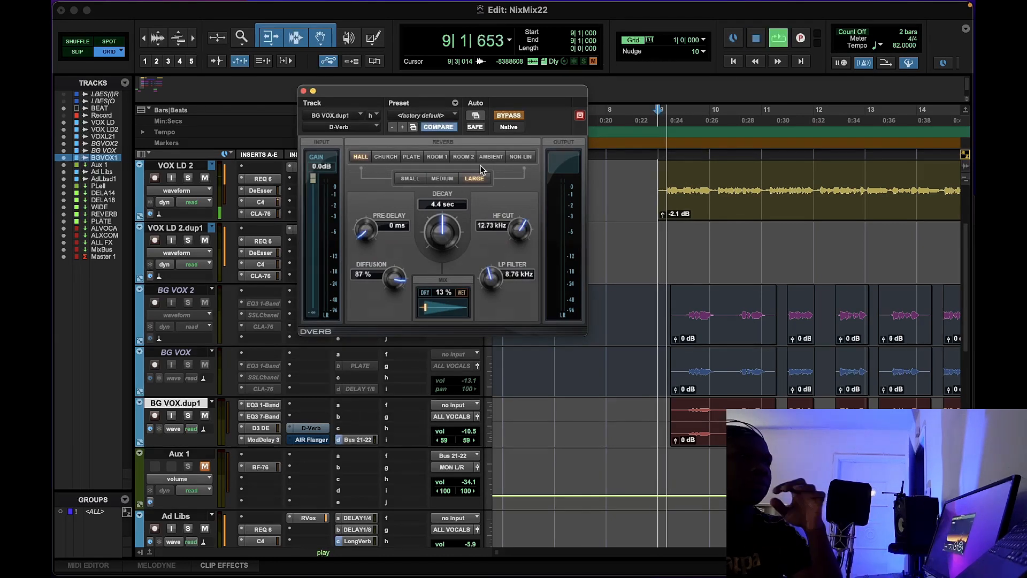
{"action": "left_click", "coordinate": [508, 115]}
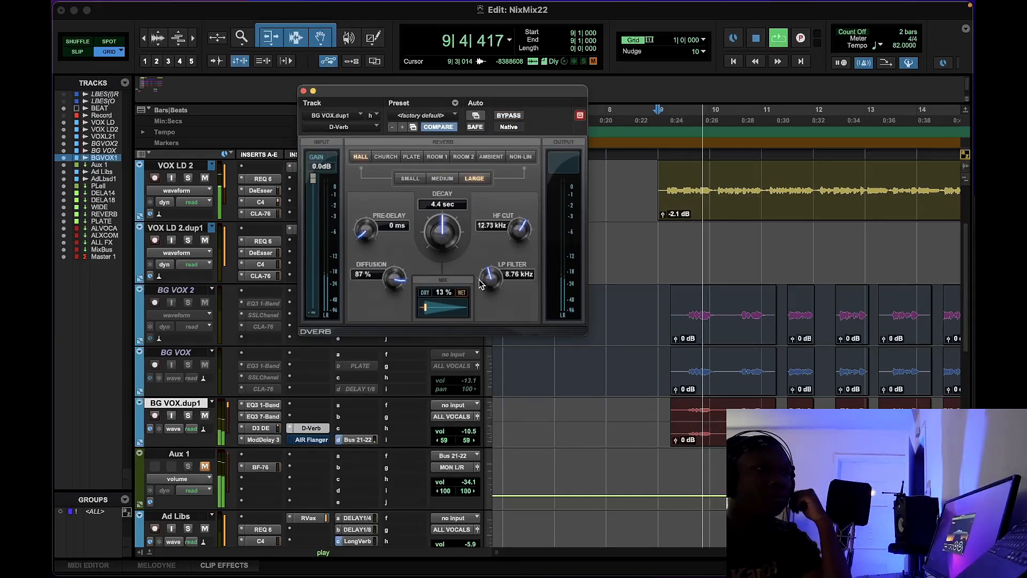
{"action": "mouse_move", "coordinate": [431, 308]}
{"action": "left_mouse_down"}
{"action": "mouse_move", "coordinate": [501, 311]}
{"action": "mouse_move", "coordinate": [421, 304]}
{"action": "left_mouse_up"}
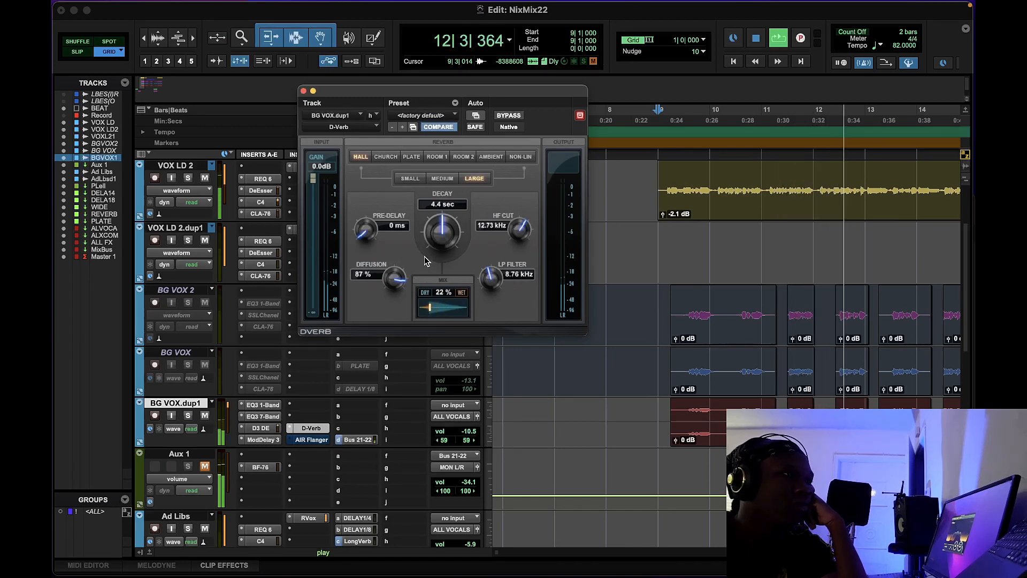
Reset BG VOX.dup1's volume to 0.0 dB and set D-Verb's mix to 25% and decay to 3.9 sec.
{"action": "left_click", "coordinate": [470, 431]}
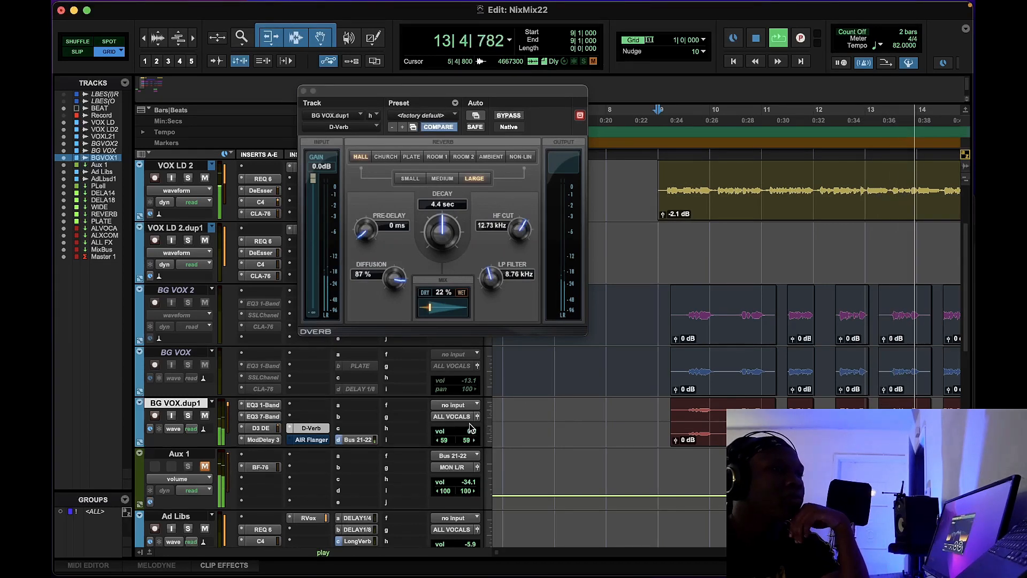
{"action": "mouse_move", "coordinate": [431, 316]}
{"action": "left_mouse_down"}
{"action": "mouse_move", "coordinate": [466, 309]}
{"action": "mouse_move", "coordinate": [425, 308]}
{"action": "left_mouse_up"}
{"action": "left_click_drag", "start_coordinate": [436, 240], "coordinate": [436, 250]}
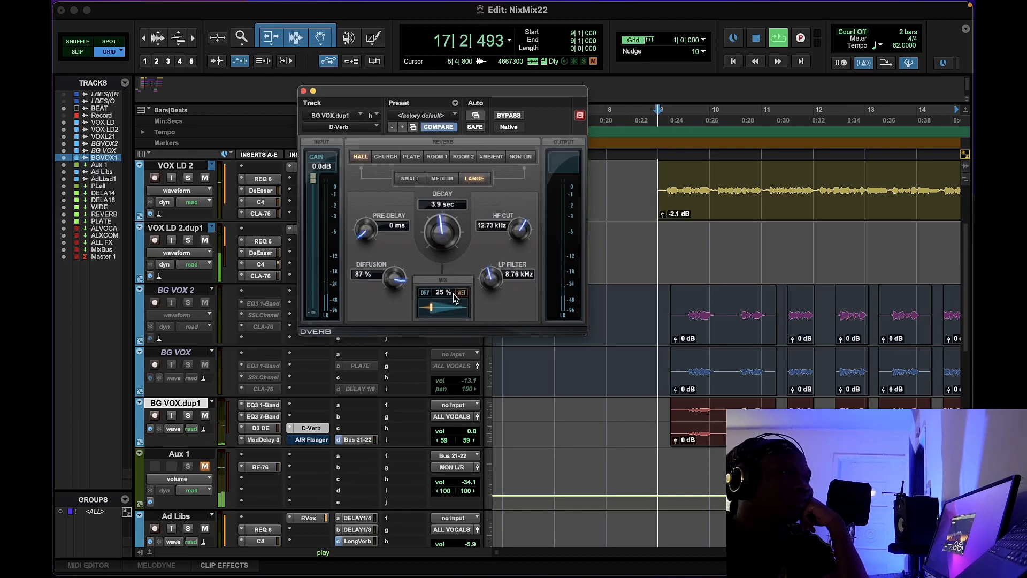
Set D-Verb's HF cut to 8.77 kHz and its LP filter to 9.75 kHz.
{"action": "left_click_drag", "start_coordinate": [519, 230], "coordinate": [519, 299]}
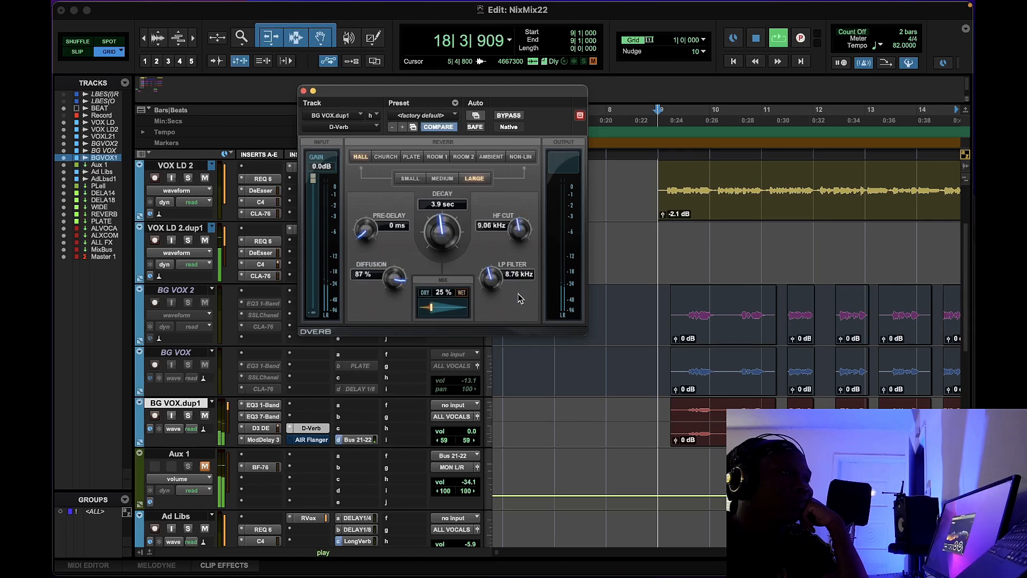
{"action": "left_click_drag", "start_coordinate": [528, 225], "coordinate": [518, 237]}
{"action": "left_click_drag", "start_coordinate": [492, 277], "coordinate": [494, 273]}
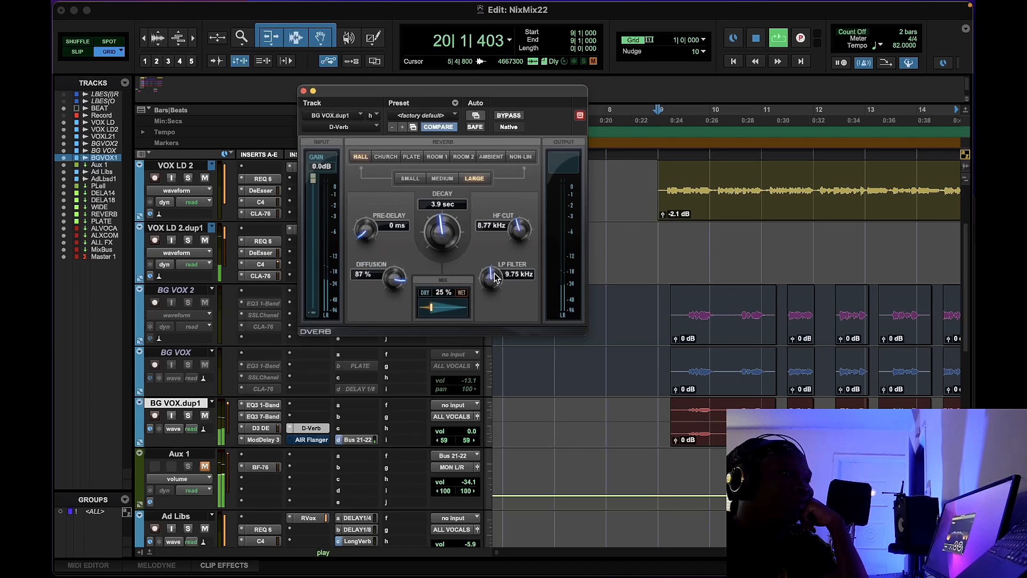
Set BG VOX.dup1's volume to -7.2 dB and reduce D-Verb's mix to 15%.
{"action": "left_click_drag", "start_coordinate": [463, 428], "coordinate": [462, 435]}
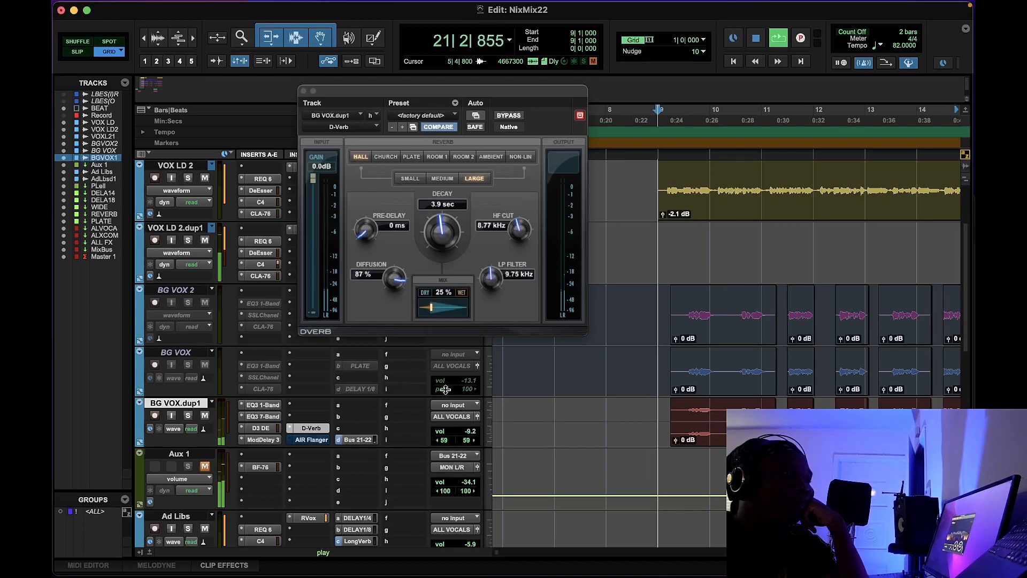
{"action": "left_click_drag", "start_coordinate": [431, 309], "coordinate": [427, 309]}
{"action": "left_click_drag", "start_coordinate": [466, 431], "coordinate": [469, 432]}
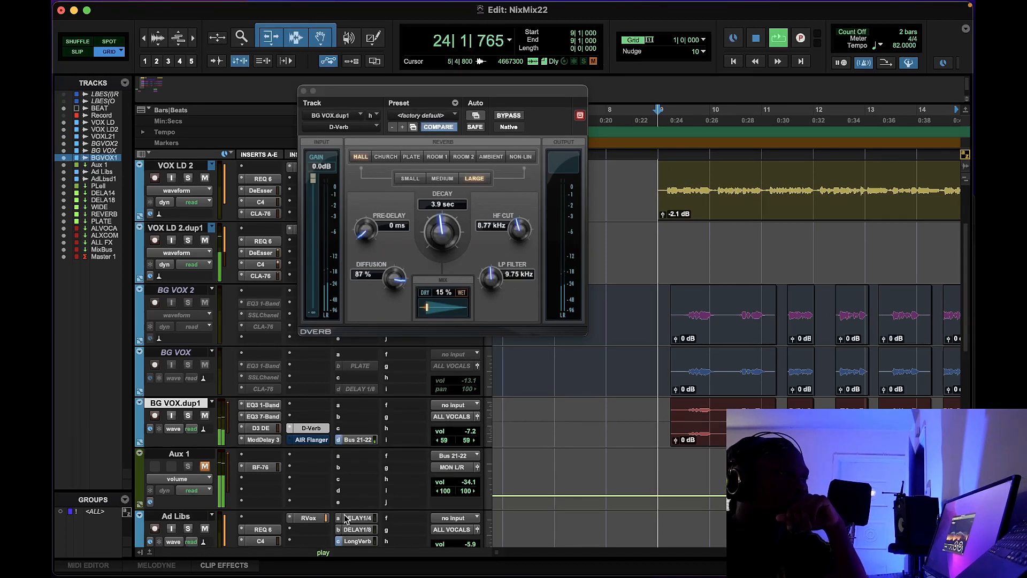
Reduce Mod Delay III's mix on BG VOX.dup1 to 59% for the right delay and below 55% for the left.
{"action": "left_click", "coordinate": [273, 439]}
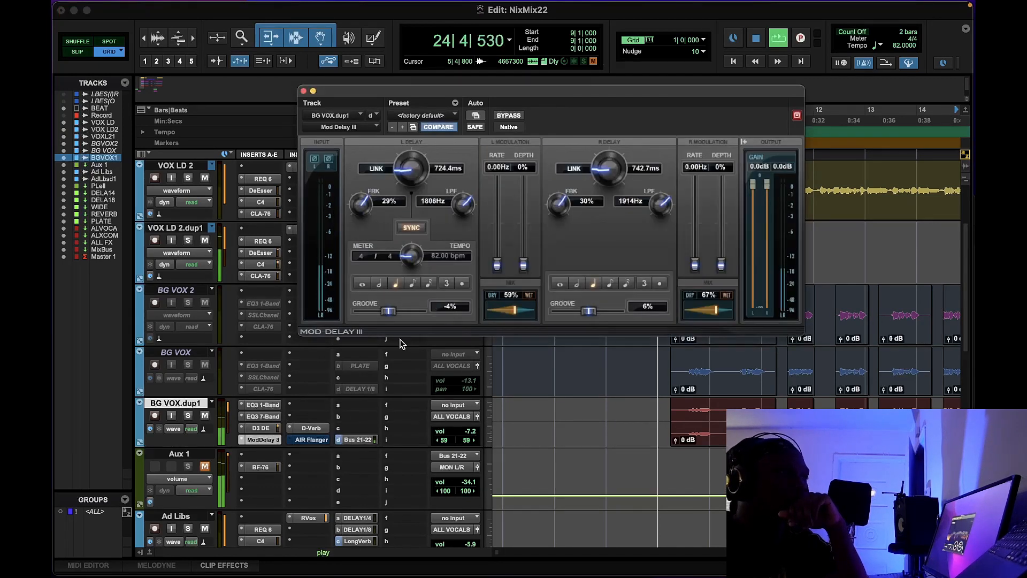
{"action": "left_click_drag", "start_coordinate": [716, 315], "coordinate": [713, 315]}
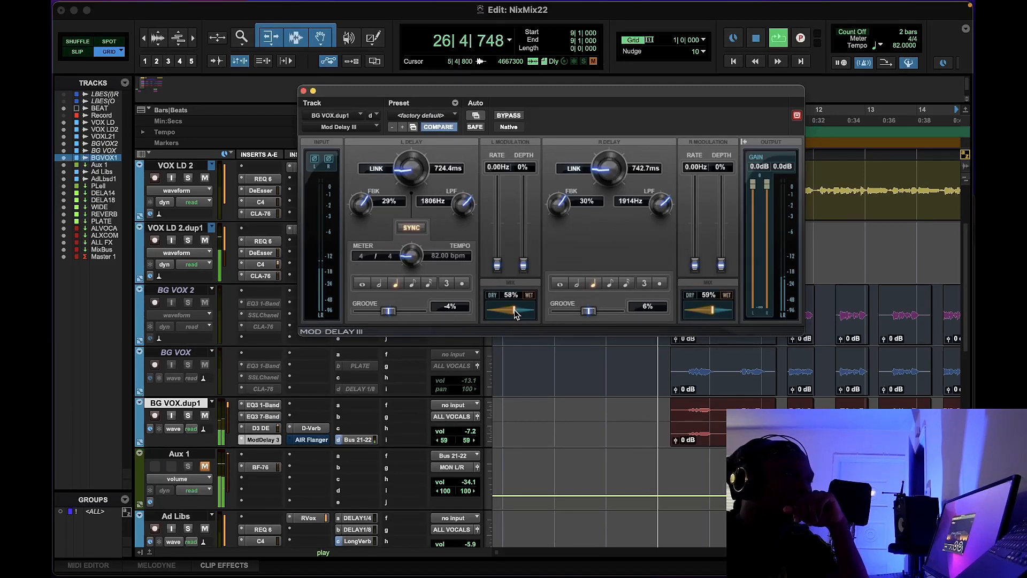
{"action": "left_click_drag", "start_coordinate": [514, 310], "coordinate": [512, 310]}
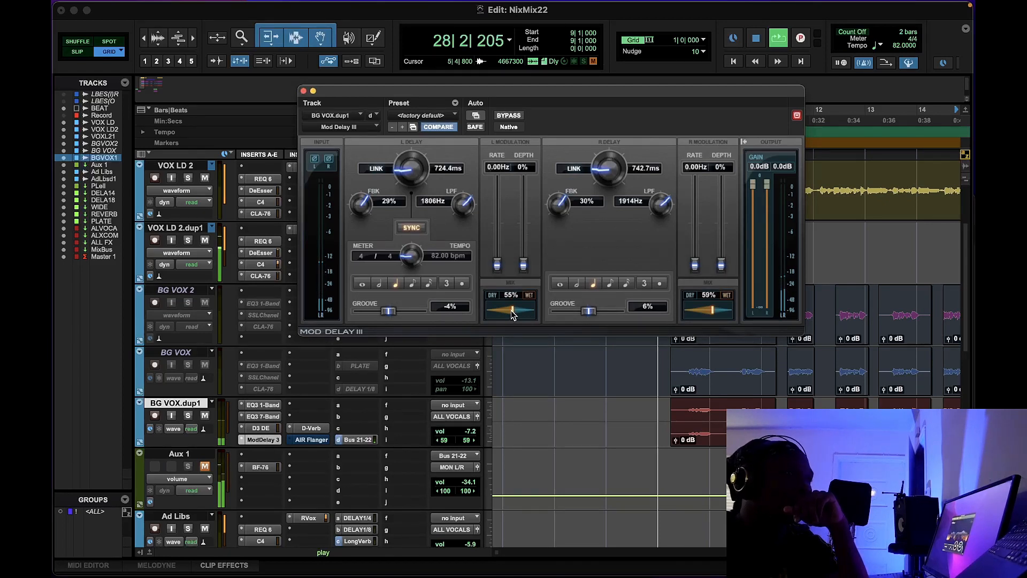
{"action": "left_click_drag", "start_coordinate": [511, 311], "coordinate": [505, 310]}
Restart playback from bar 9 and set D-Verb's mix to 13%.
{"action": "key", "text": "space"}
{"action": "key", "text": "space"}
{"action": "left_click", "coordinate": [311, 428]}
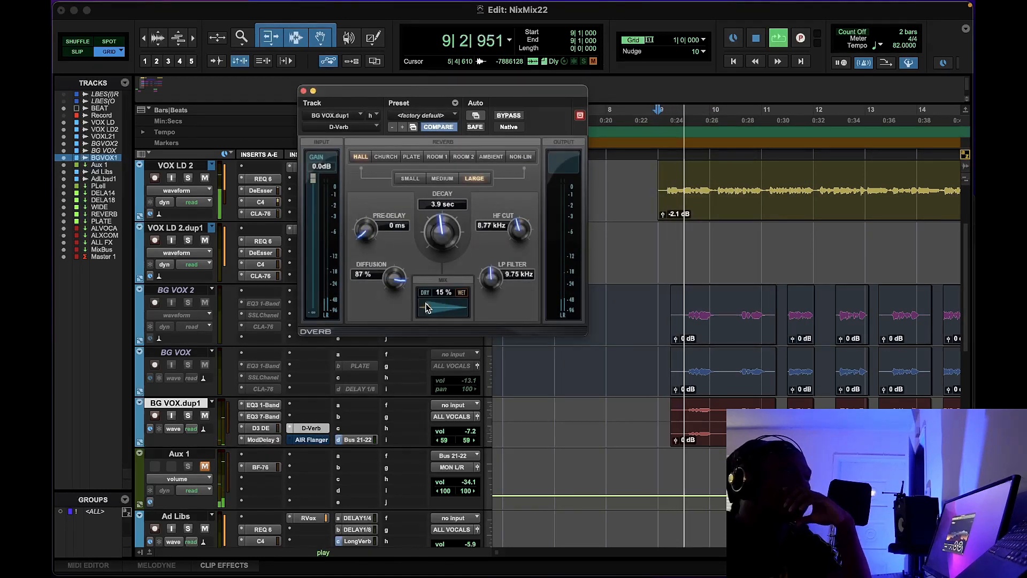
{"action": "left_click_drag", "start_coordinate": [426, 308], "coordinate": [425, 306]}
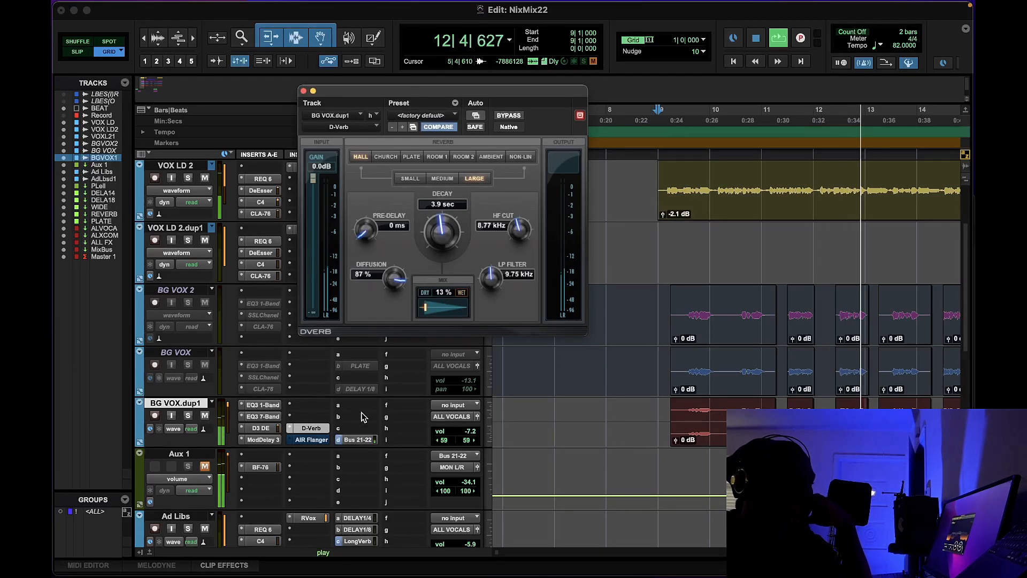
Set Mod Delay III's feedback on BG VOX.dup1 to 26% for the left delay and 27% for the right.
{"action": "left_click", "coordinate": [263, 439]}
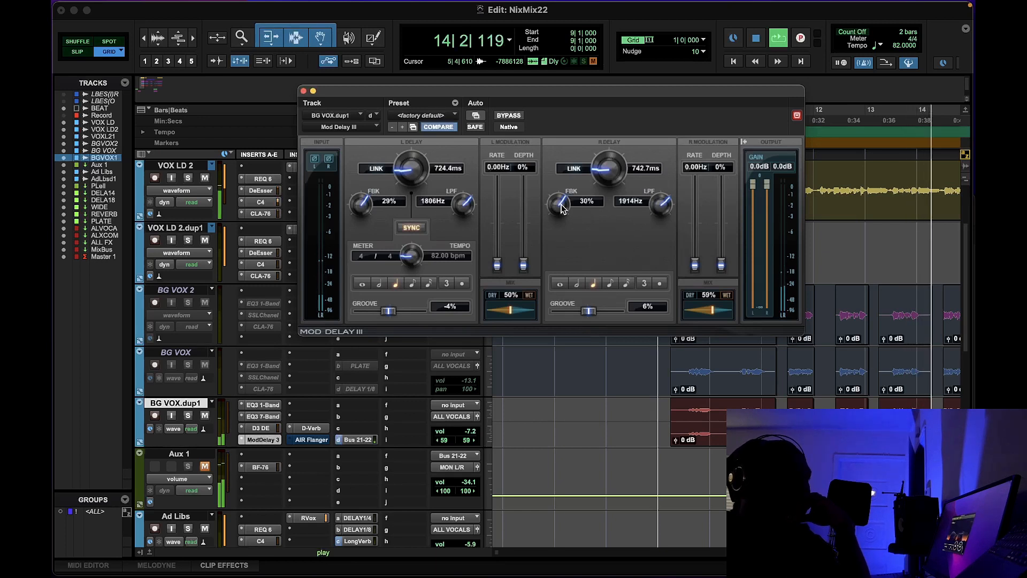
{"action": "left_click_drag", "start_coordinate": [559, 205], "coordinate": [562, 213]}
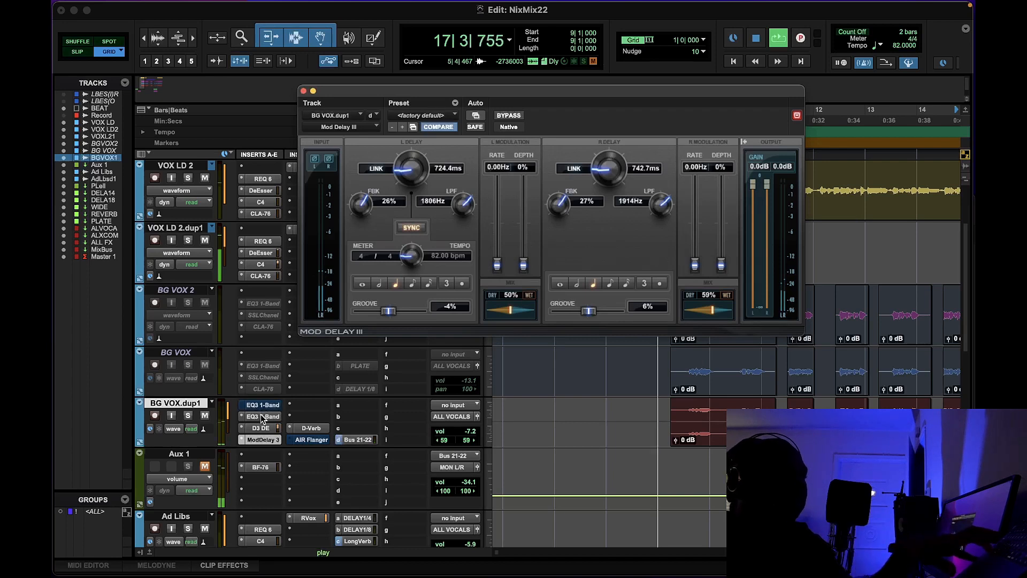
Bypass and re-enable BG VOX.dup1's EQ, de-esser and Mod Delay III inserts to compare the processed and dry sound.
{"action": "left_click", "coordinate": [263, 439], "text": "super"}
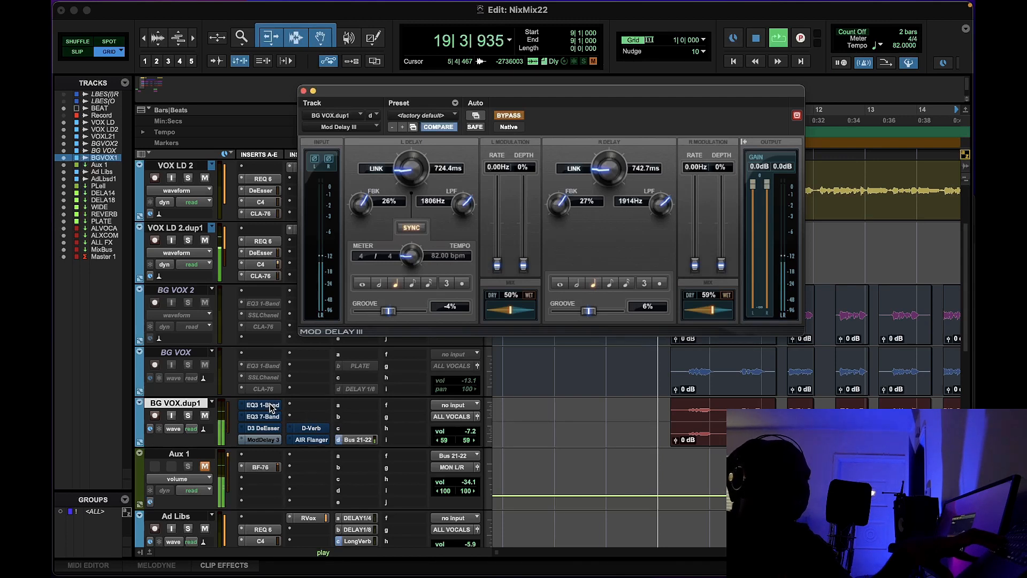
{"action": "left_click", "coordinate": [269, 439], "text": "super"}
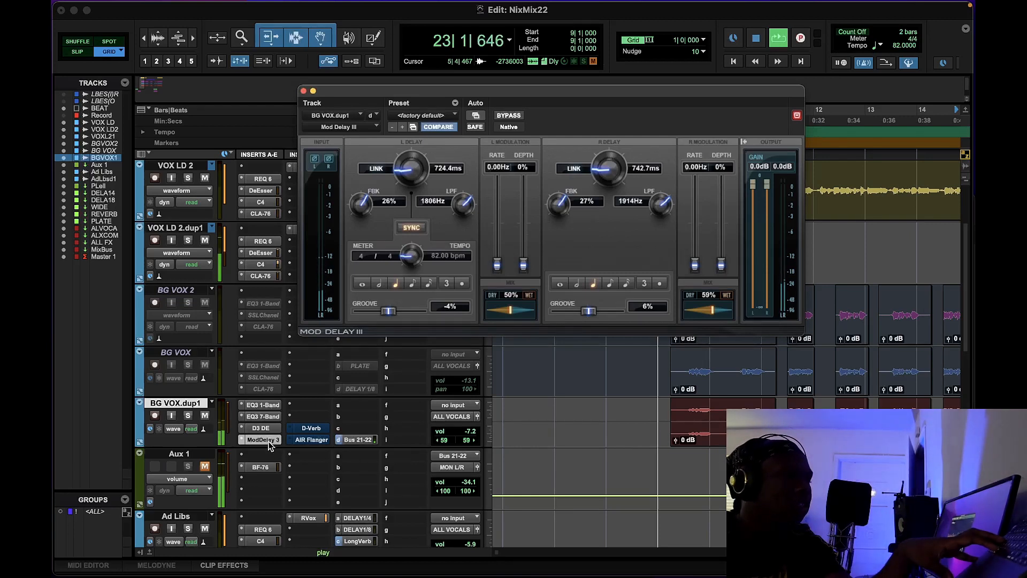
{"action": "left_click", "coordinate": [271, 442]}
{"action": "left_click", "coordinate": [273, 441]}
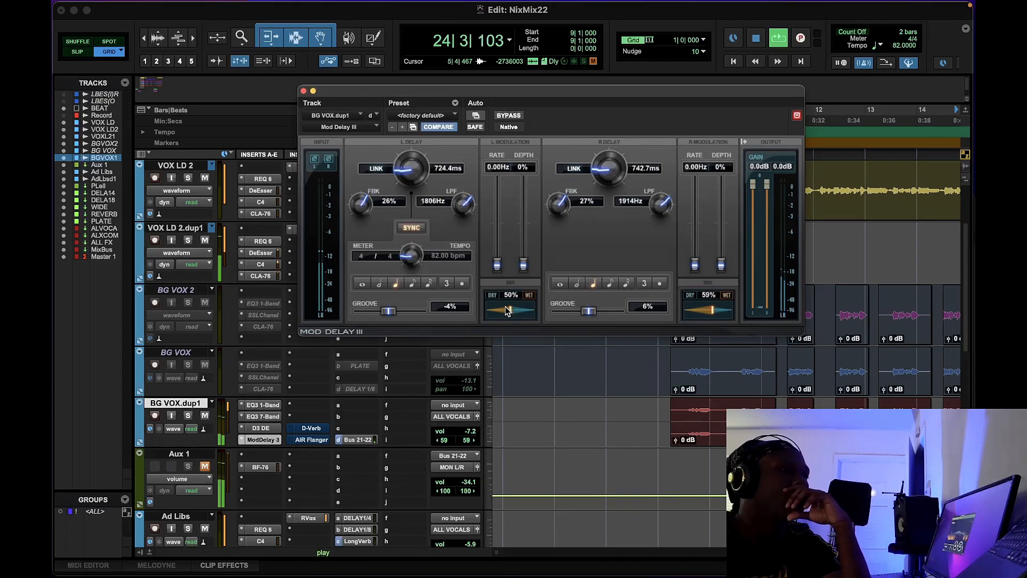
Set Mod Delay III's mix to 28% for the left delay and 36% for the right, and activate D-Verb with a 10% mix.
{"action": "left_click_drag", "start_coordinate": [510, 311], "coordinate": [501, 313]}
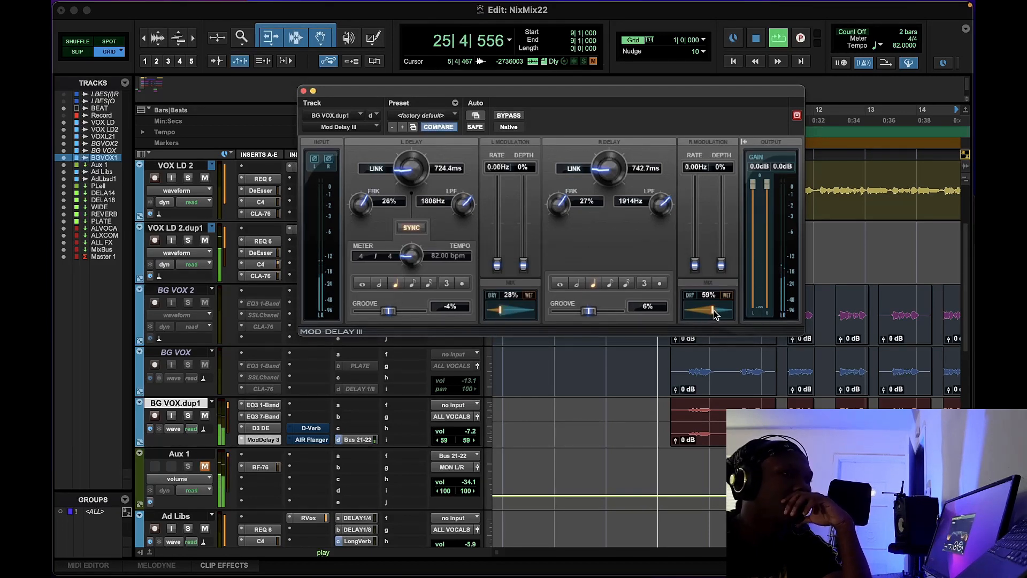
{"action": "left_click_drag", "start_coordinate": [704, 310], "coordinate": [697, 311]}
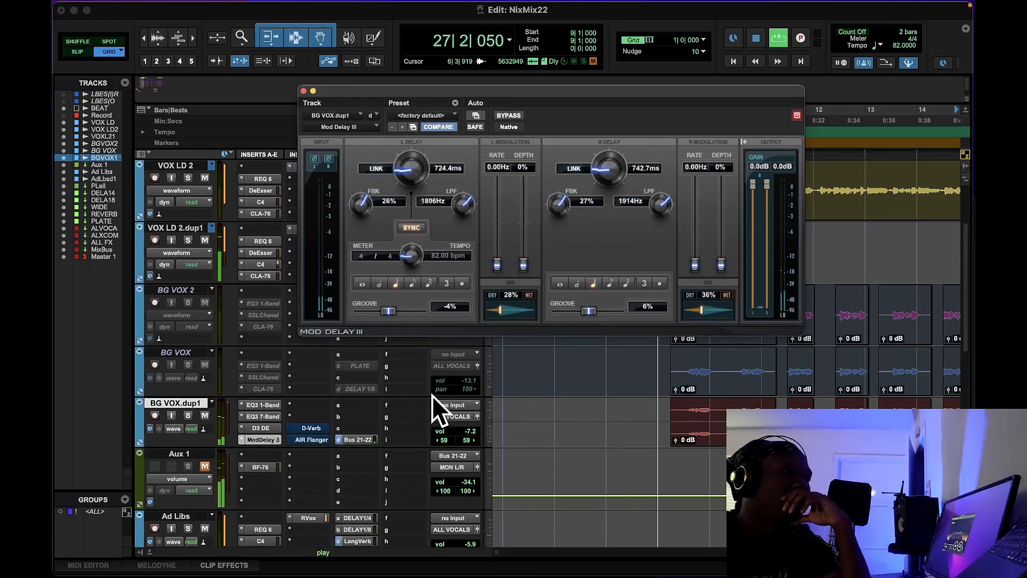
{"action": "left_click", "coordinate": [312, 428]}
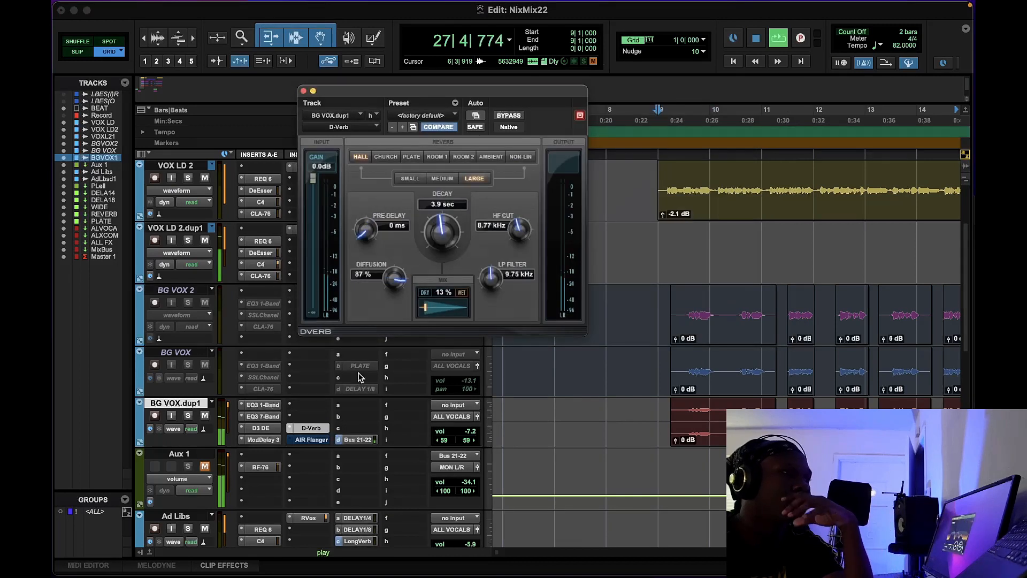
{"action": "left_click_drag", "start_coordinate": [425, 307], "coordinate": [424, 307]}
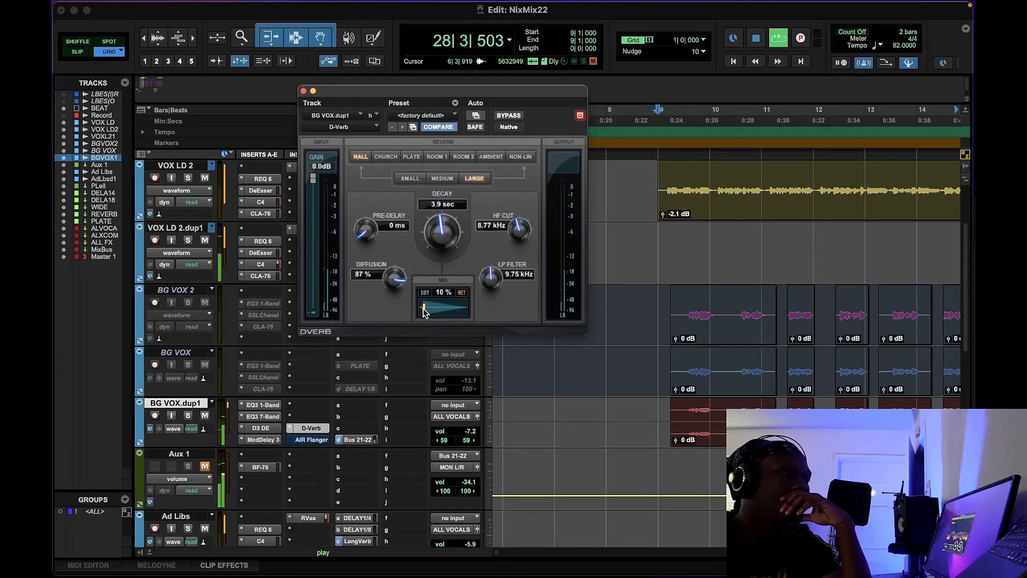
Restart playback from bar 9, raise BG VOX.dup1's volume to -5.2 dB and open its EQ3 1-Band insert.
{"action": "key", "text": "space"}
{"action": "key", "text": "space"}
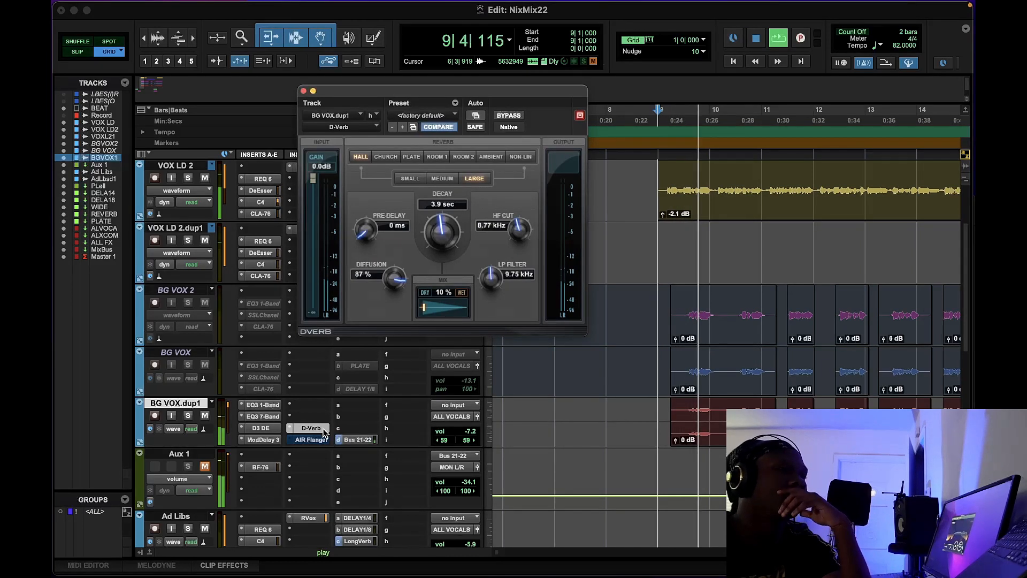
{"action": "left_click_drag", "start_coordinate": [452, 430], "coordinate": [453, 434]}
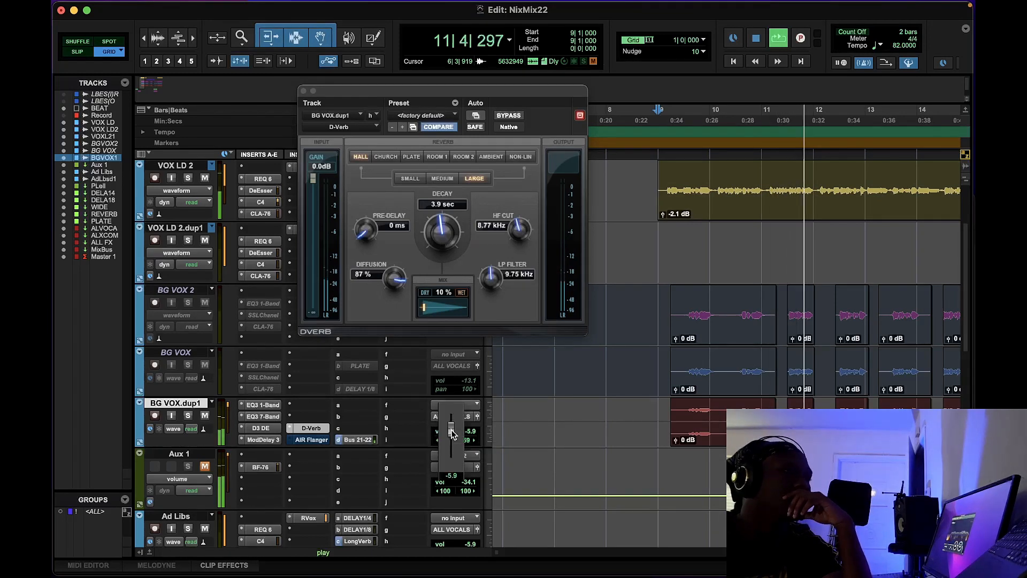
{"action": "left_click", "coordinate": [261, 405]}
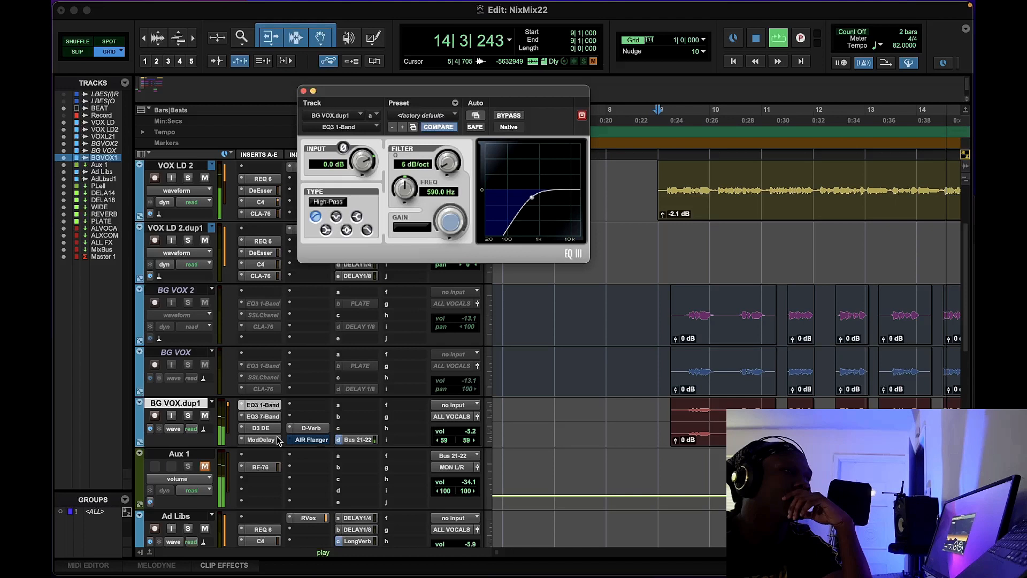
Restart playback from bar 9 and activate AIR Flanger on BG VOX.dup1 with its mix at about 9%.
{"action": "key", "text": "space"}
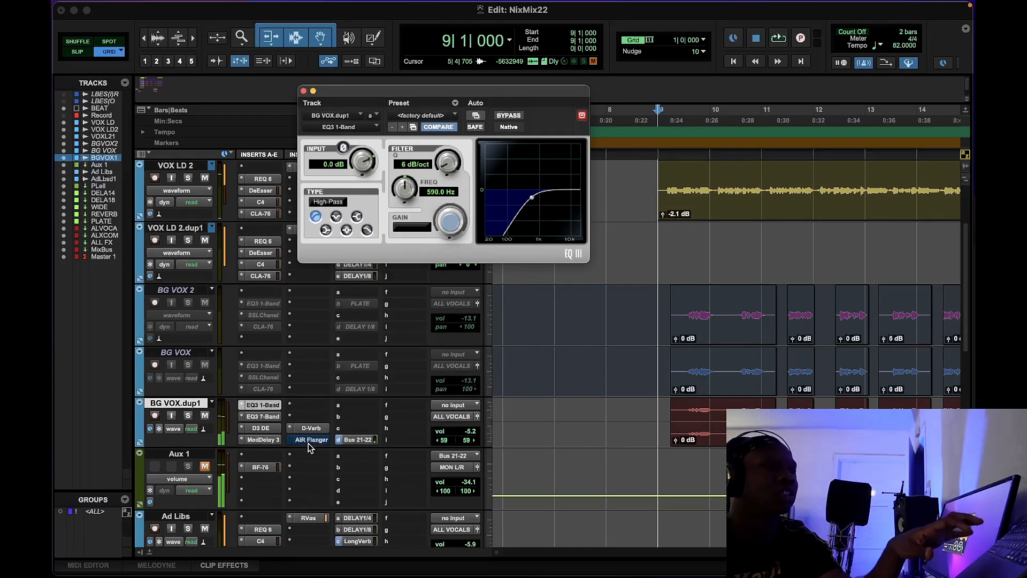
{"action": "key", "text": "space"}
{"action": "left_click", "coordinate": [312, 440]}
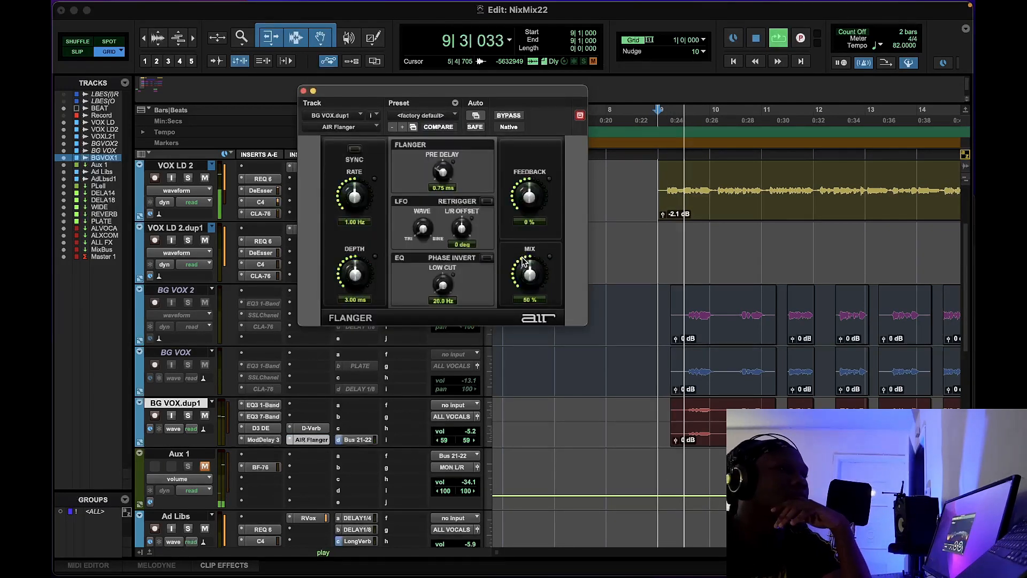
{"action": "mouse_move", "coordinate": [524, 290]}
{"action": "left_mouse_down"}
{"action": "mouse_move", "coordinate": [527, 307]}
{"action": "mouse_move", "coordinate": [528, 278]}
{"action": "left_mouse_up"}
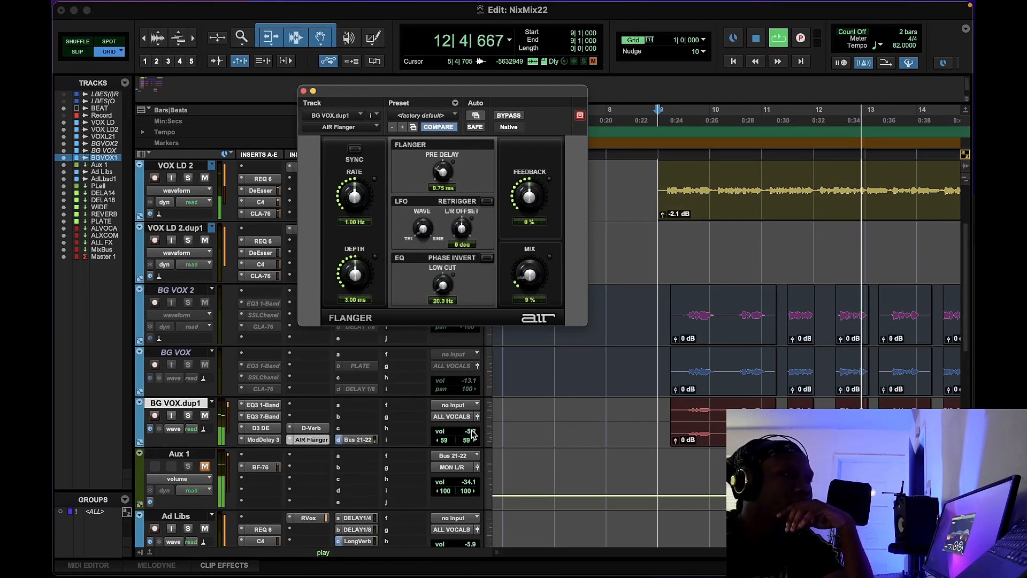
Set BG VOX.dup1's pan to 52 left and 49 right and its volume to -5.9 dB.
{"action": "left_click", "coordinate": [447, 440], "text": "alt"}
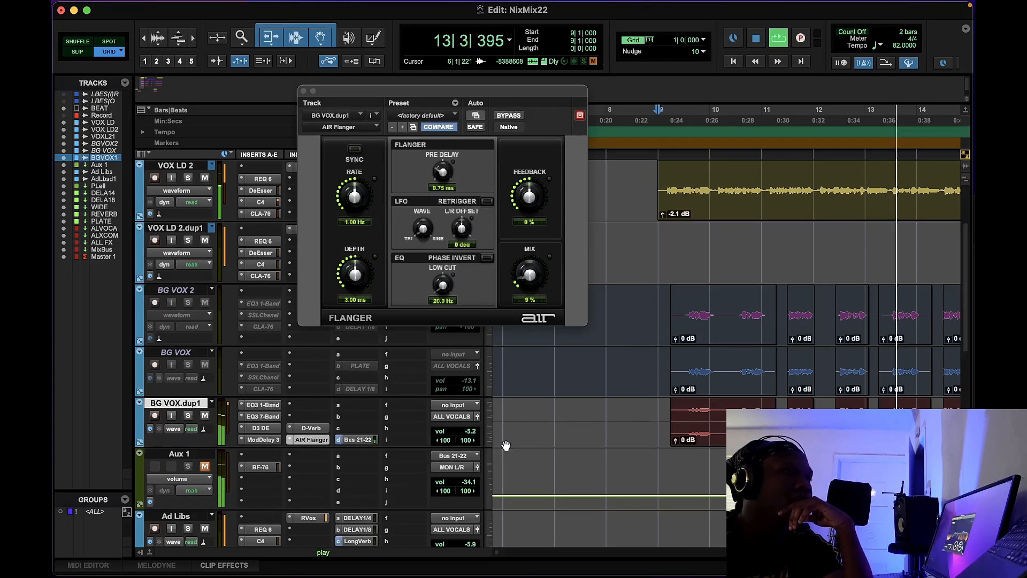
{"action": "left_click_drag", "start_coordinate": [465, 431], "coordinate": [452, 443]}
{"action": "scroll", "coordinate": [452, 444], "scroll_direction": "up", "scroll_amount": 3}
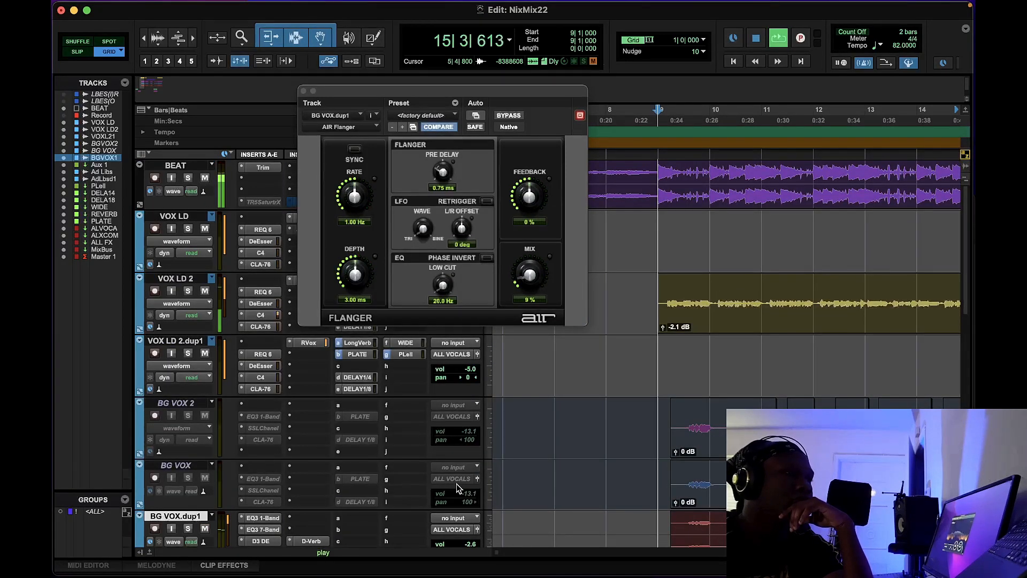
{"action": "left_click_drag", "start_coordinate": [965, 198], "coordinate": [964, 239]}
{"action": "left_click_drag", "start_coordinate": [473, 435], "coordinate": [463, 435]}
{"action": "left_click_drag", "start_coordinate": [452, 435], "coordinate": [463, 435]}
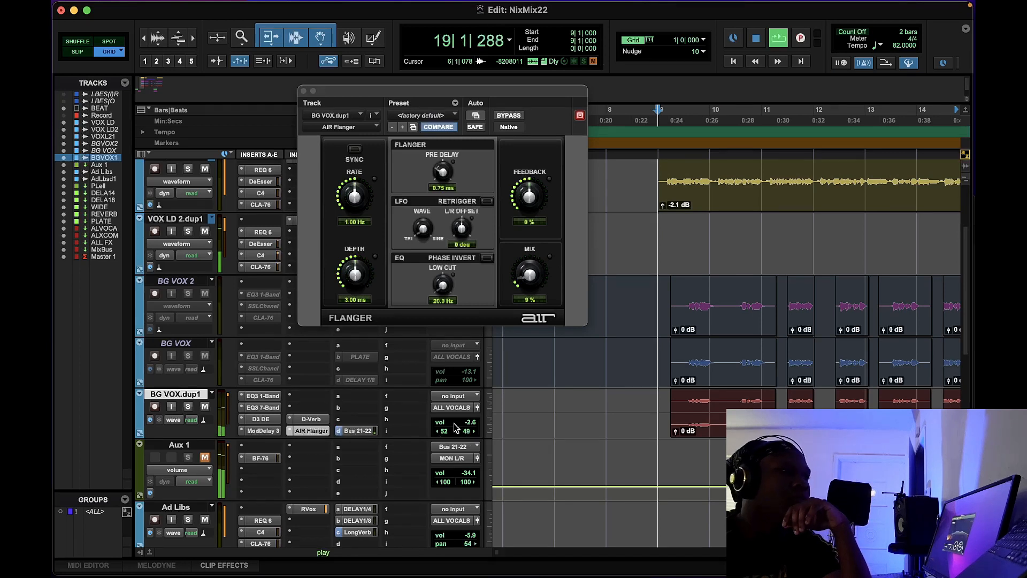
{"action": "left_click_drag", "start_coordinate": [469, 423], "coordinate": [468, 426]}
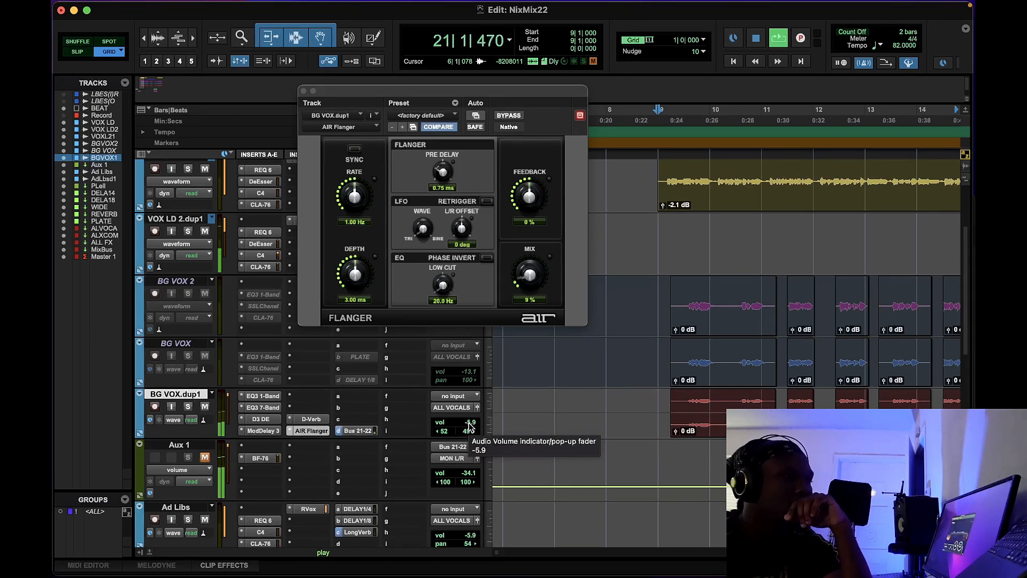
Set AIR Flanger's mix to 6% and compare the vocals with the effect bypassed and active.
{"action": "left_click", "coordinate": [521, 293]}
{"action": "left_click", "coordinate": [508, 115]}
{"action": "left_click", "coordinate": [509, 115]}
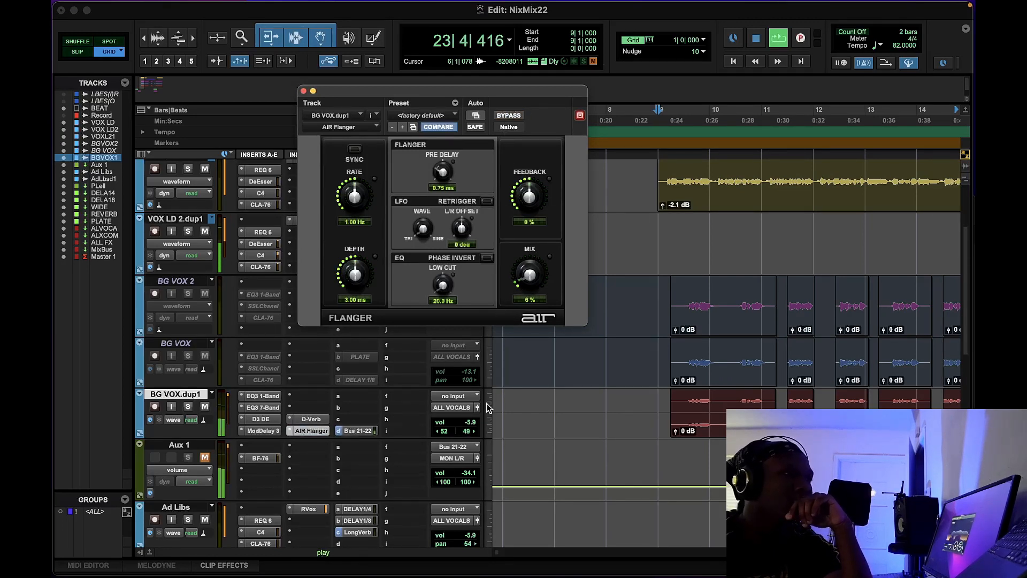
Set Mod Delay III's feedback to 18% left and 22% right and its right mix to 34%, and stop playback.
{"action": "left_click", "coordinate": [260, 431]}
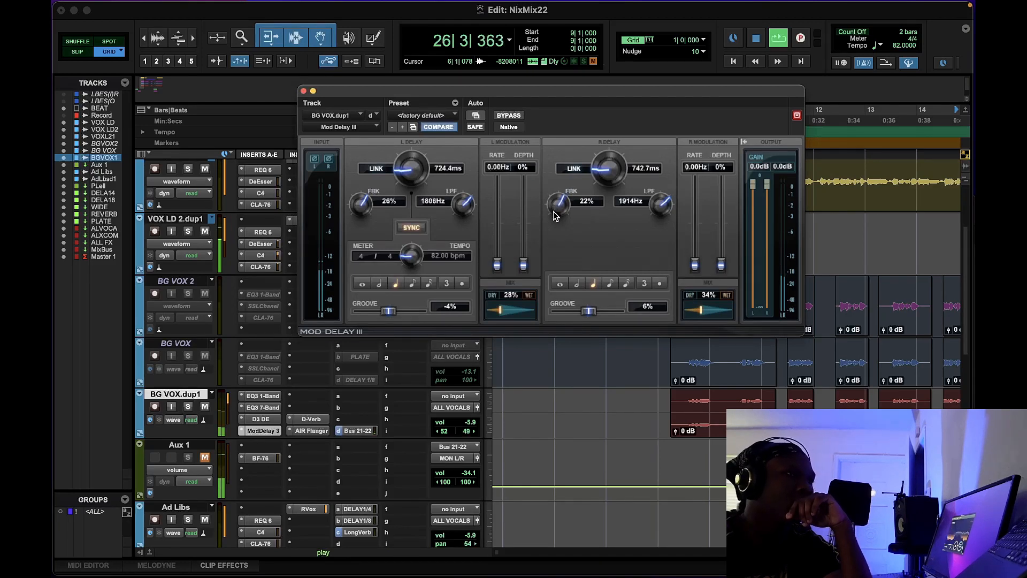
{"action": "left_click_drag", "start_coordinate": [361, 208], "coordinate": [360, 230]}
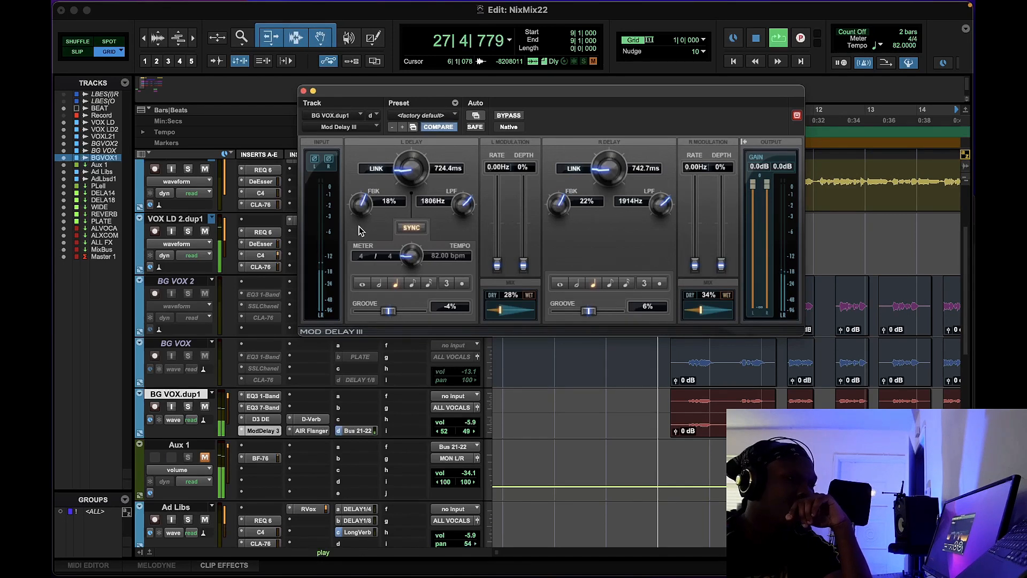
{"action": "left_click", "coordinate": [303, 92]}
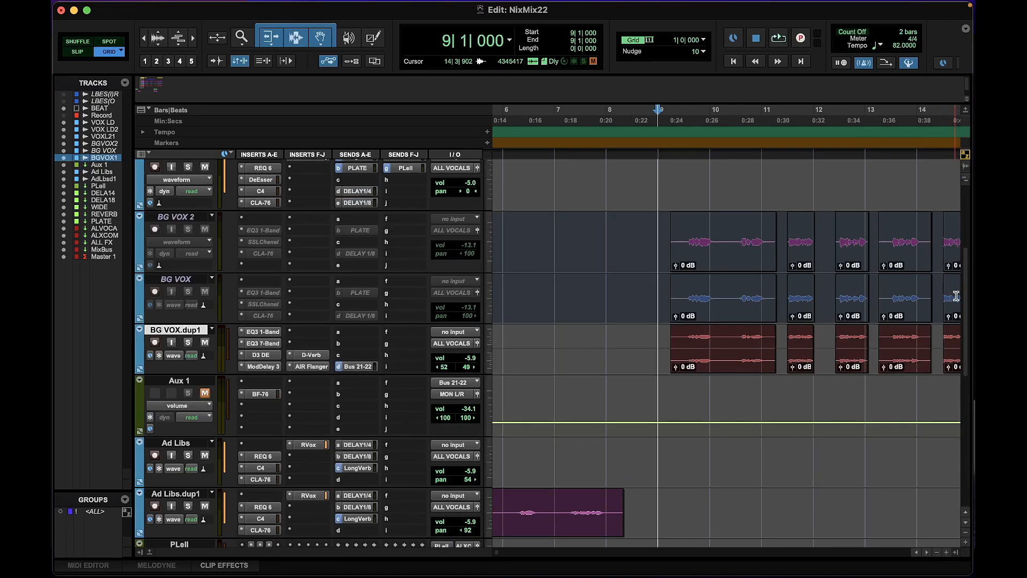
{"action": "mouse_move", "coordinate": [966, 279]}
{"action": "left_mouse_down"}
{"action": "mouse_move", "coordinate": [966, 300]}
{"action": "mouse_move", "coordinate": [968, 277]}
{"action": "left_mouse_up"}
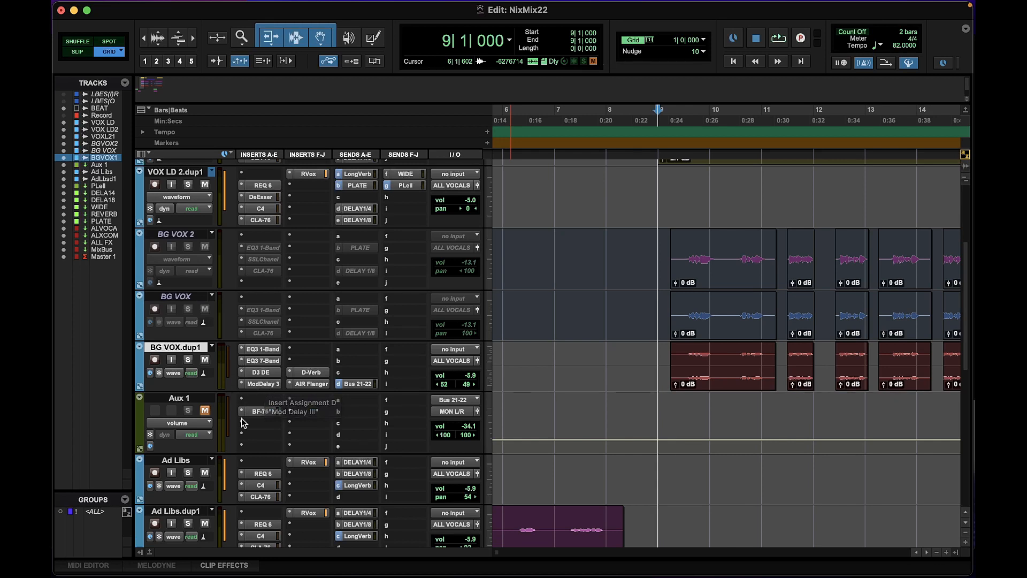
Review the AIR Flanger, D-Verb and Mod Delay III settings on BG VOX.dup1.
{"action": "left_click", "coordinate": [308, 384]}
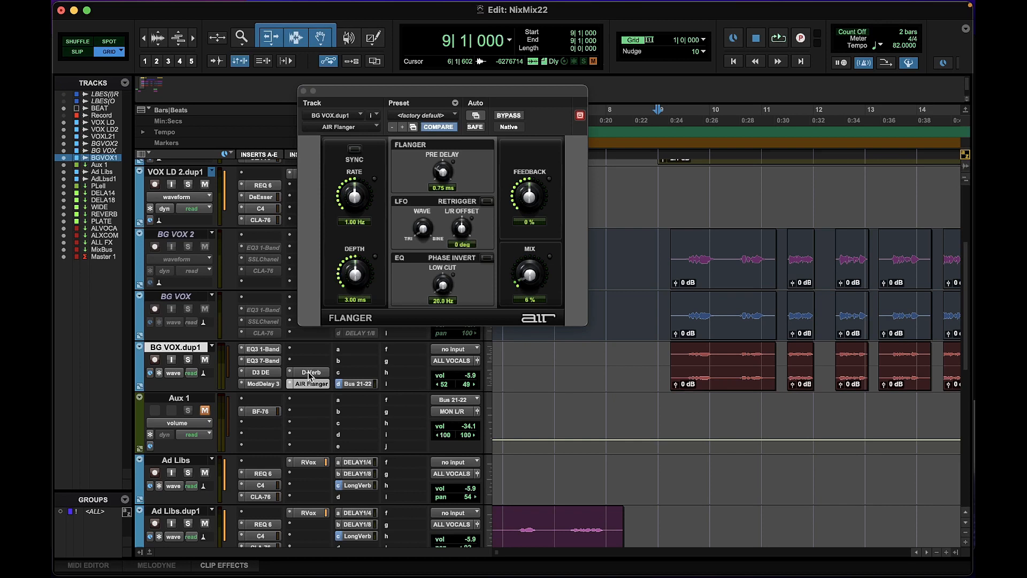
{"action": "left_click", "coordinate": [309, 373]}
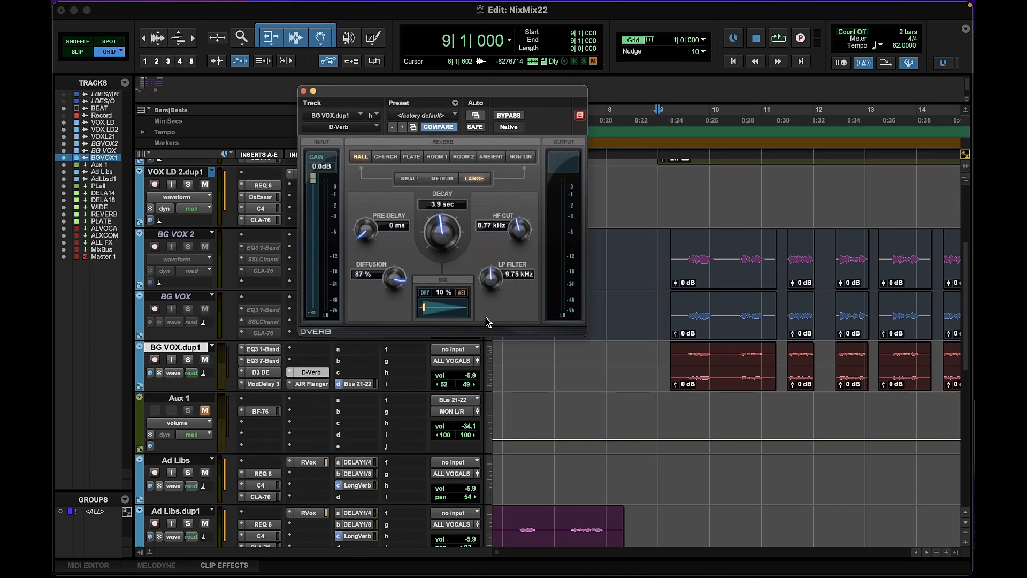
{"action": "left_click", "coordinate": [262, 385]}
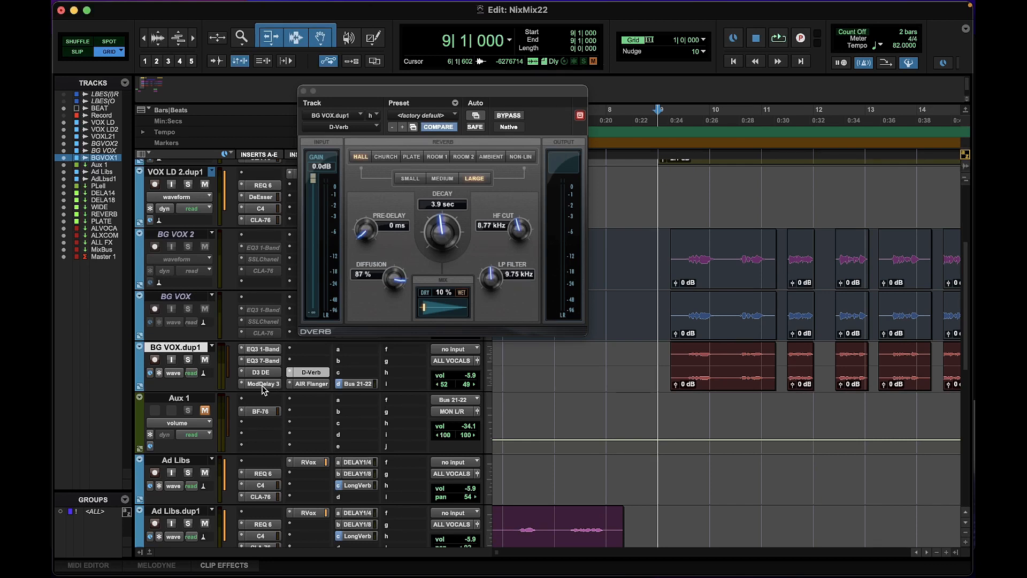
{"action": "left_click", "coordinate": [262, 385]}
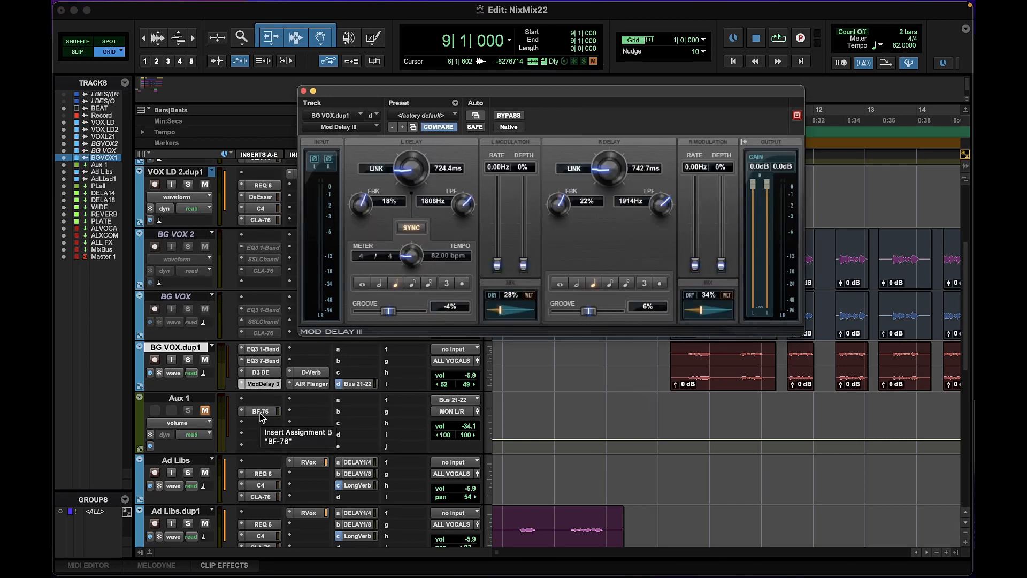
{"action": "left_click", "coordinate": [303, 92]}
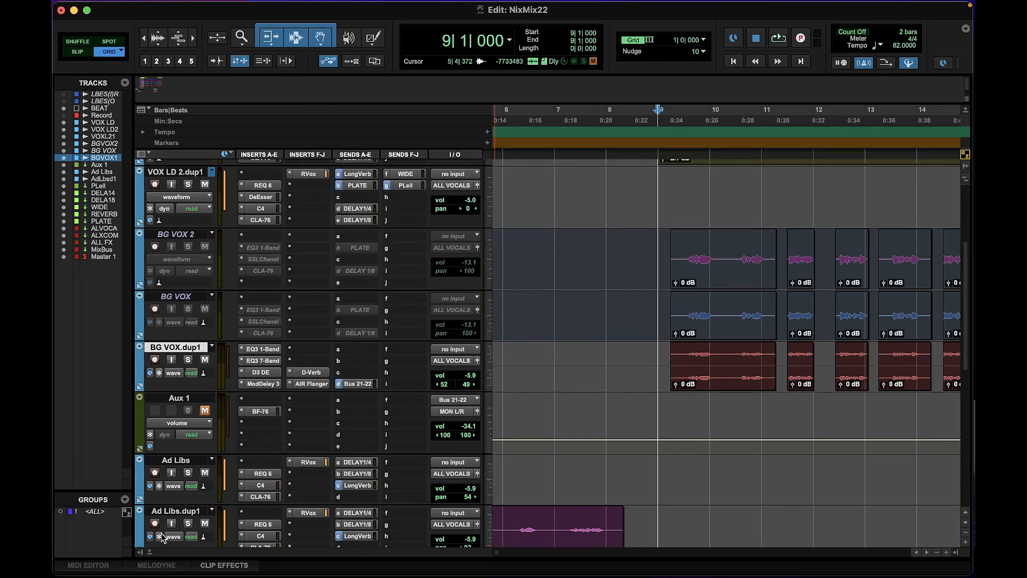
Open the BF-76 limiter on Aux 1 and compare it bypassed and active during playback from bar 9.
{"action": "left_click", "coordinate": [260, 411]}
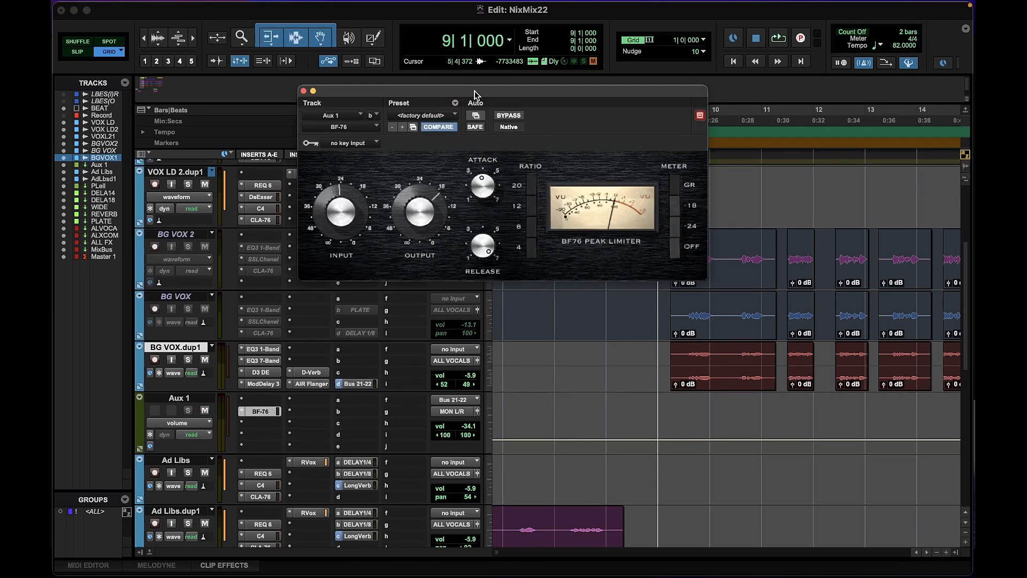
{"action": "left_click_drag", "start_coordinate": [475, 94], "coordinate": [418, 91]}
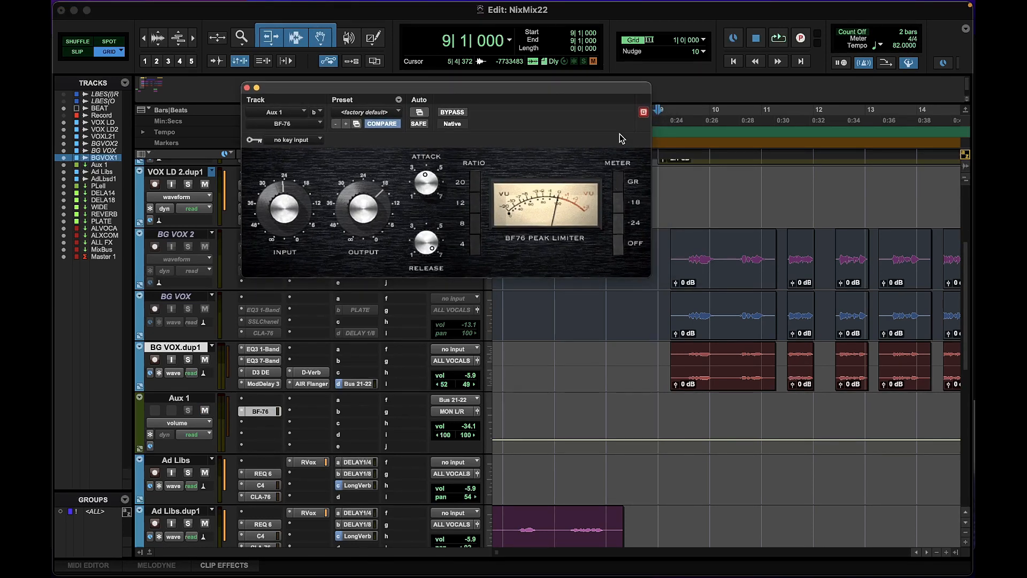
{"action": "left_click", "coordinate": [779, 39]}
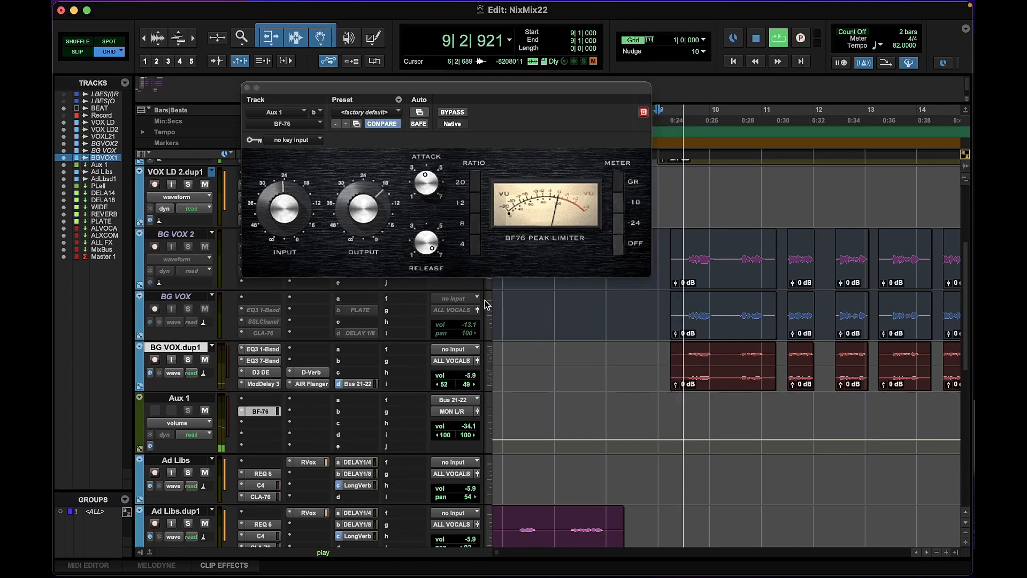
{"action": "left_click", "coordinate": [452, 112]}
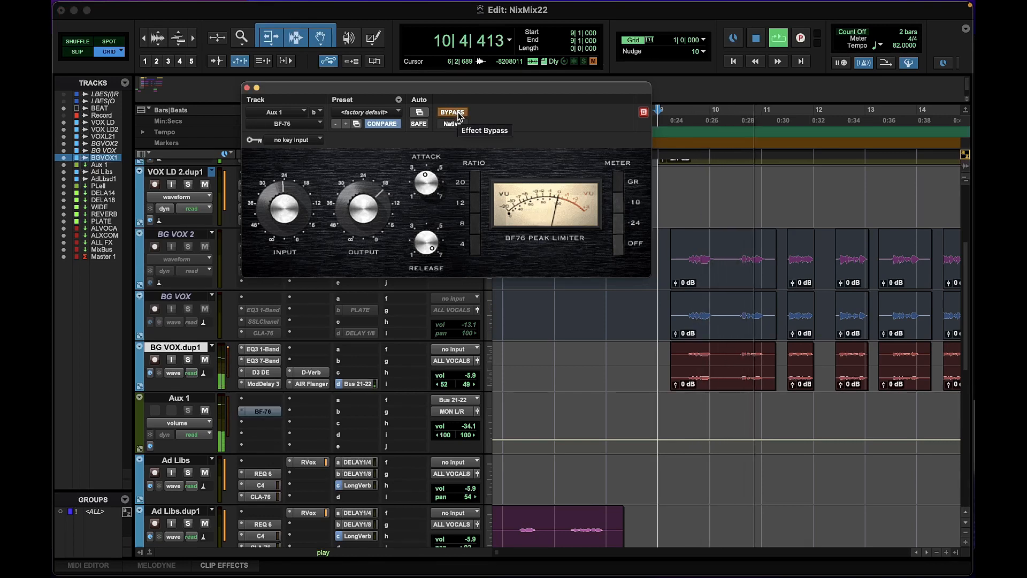
{"action": "left_click", "coordinate": [452, 112]}
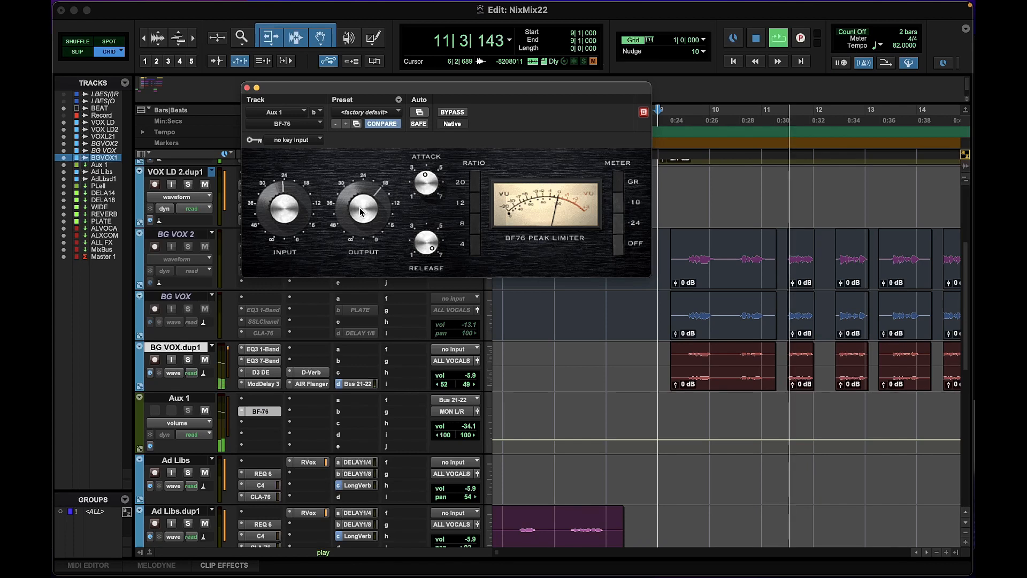
{"action": "left_click", "coordinate": [452, 112]}
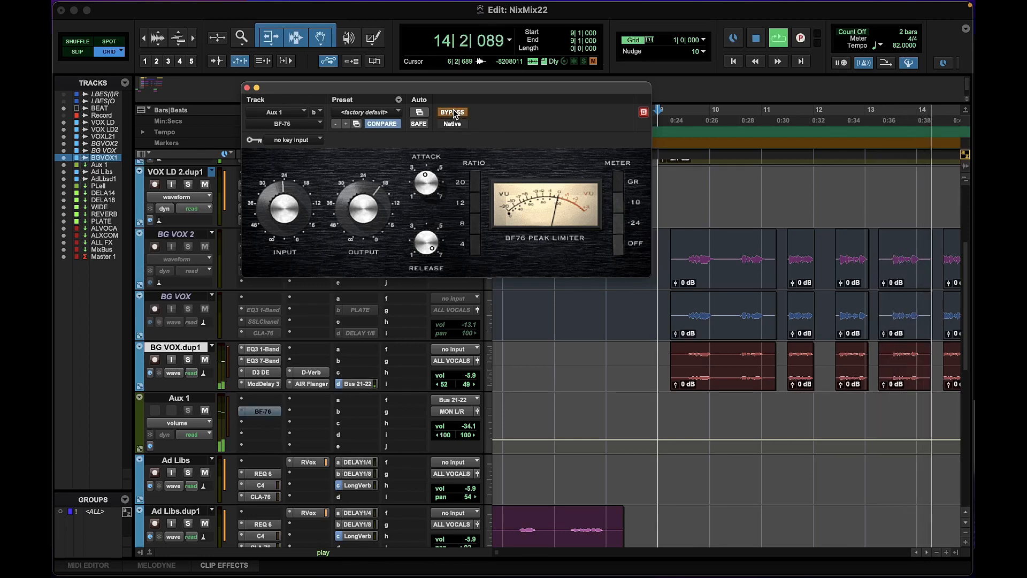
{"action": "key", "text": "super+bracketleft"}
{"action": "key", "text": "super+bracketleft"}
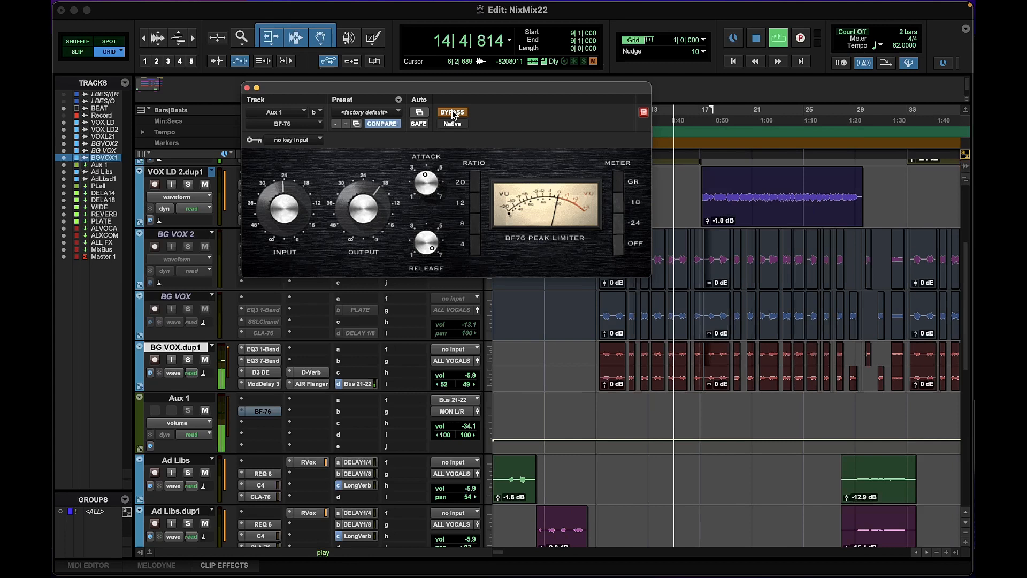
{"action": "left_click", "coordinate": [453, 112]}
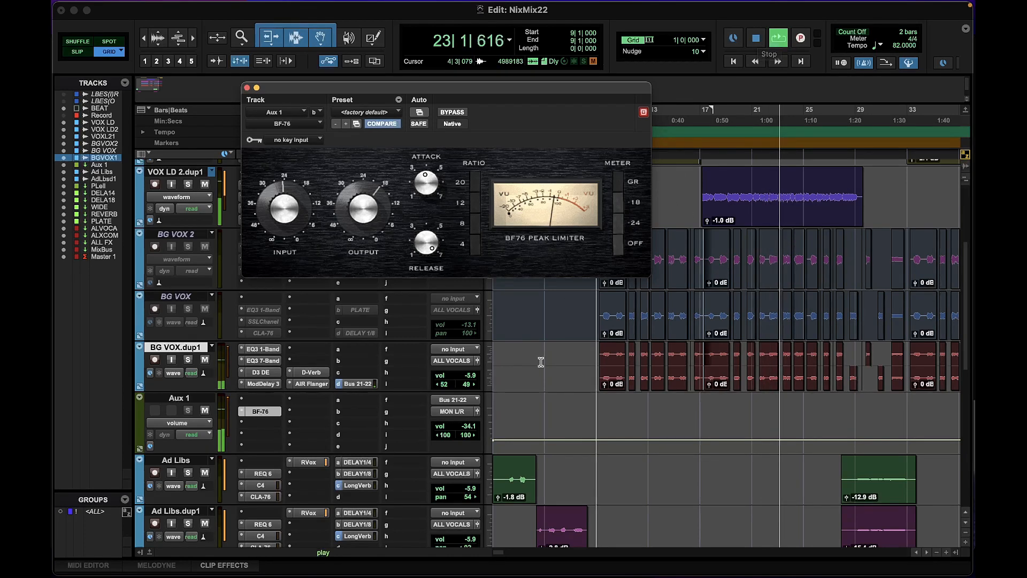
Lower BG VOX.dup1's volume to -6.2 dB and stop playback.
{"action": "left_click", "coordinate": [457, 378]}
{"action": "left_click_drag", "start_coordinate": [458, 378], "coordinate": [458, 379]}
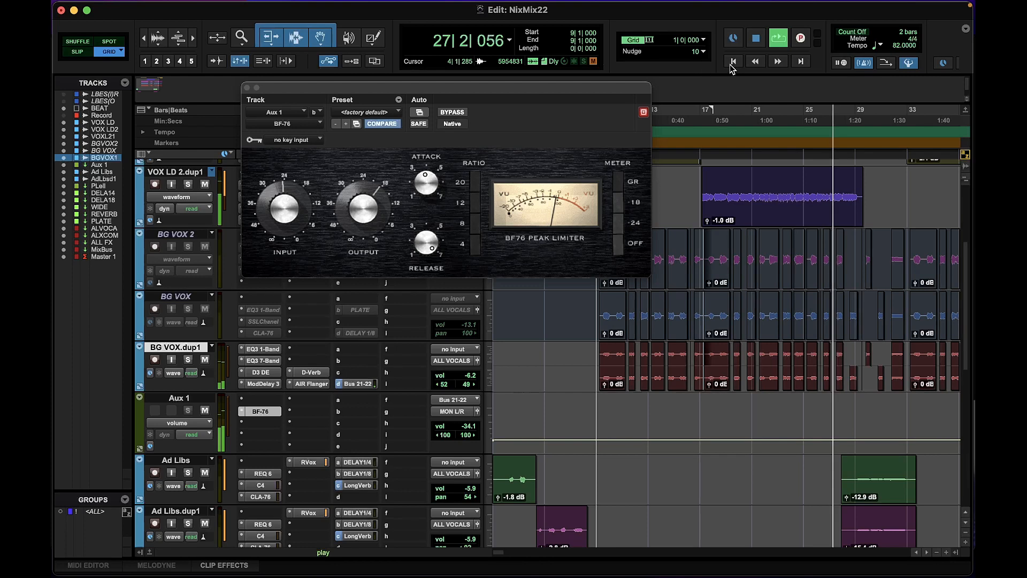
{"action": "left_click", "coordinate": [757, 39]}
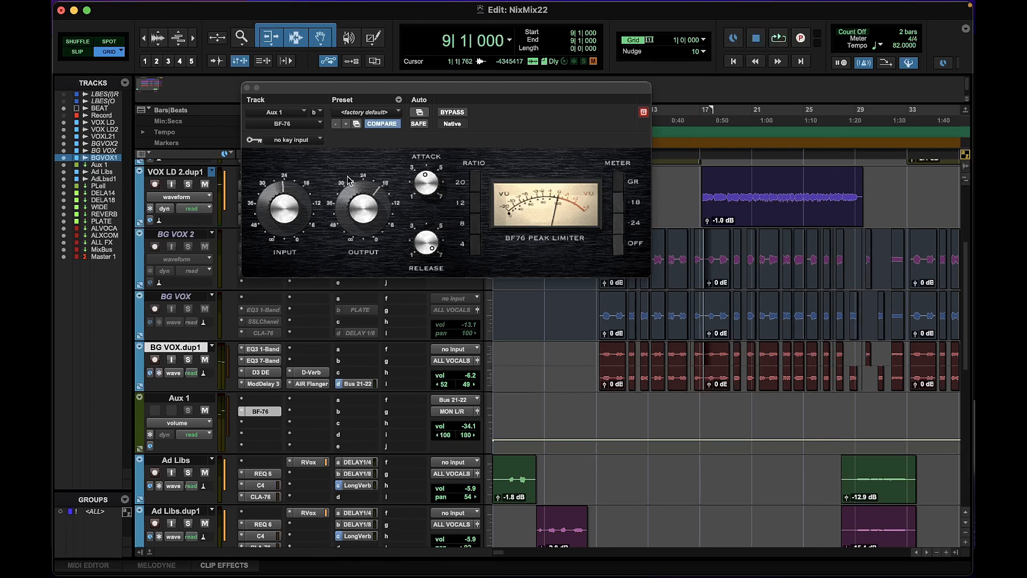